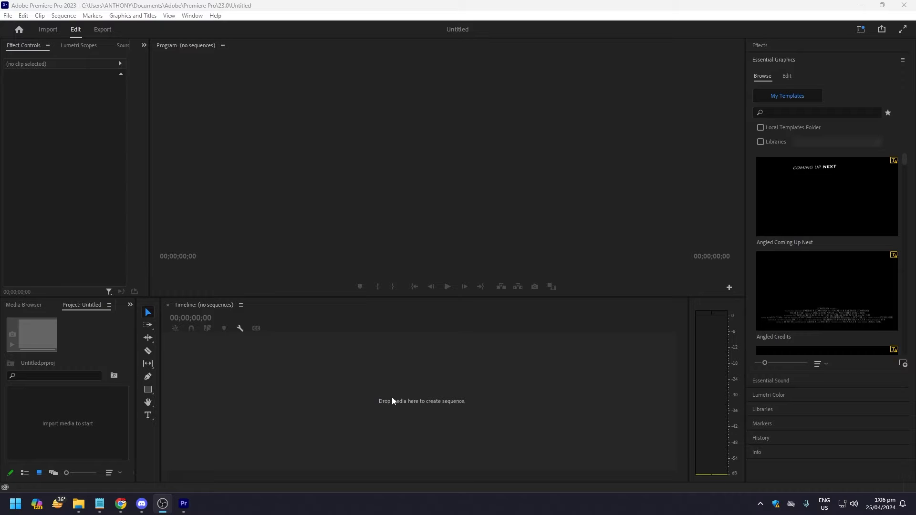
Look through the Downloads and Videos folders in File Explorer for source footage, and return to Premiere Pro
left_click(477, 3)
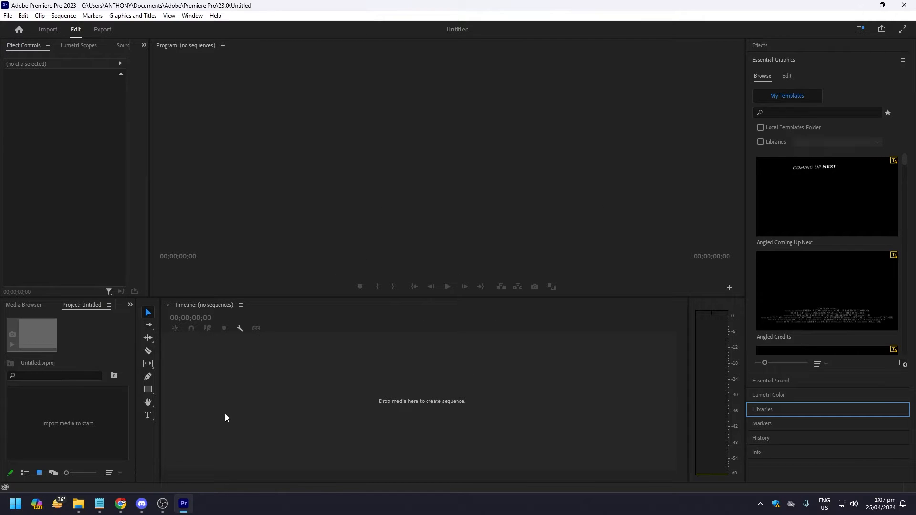
left_click(78, 503)
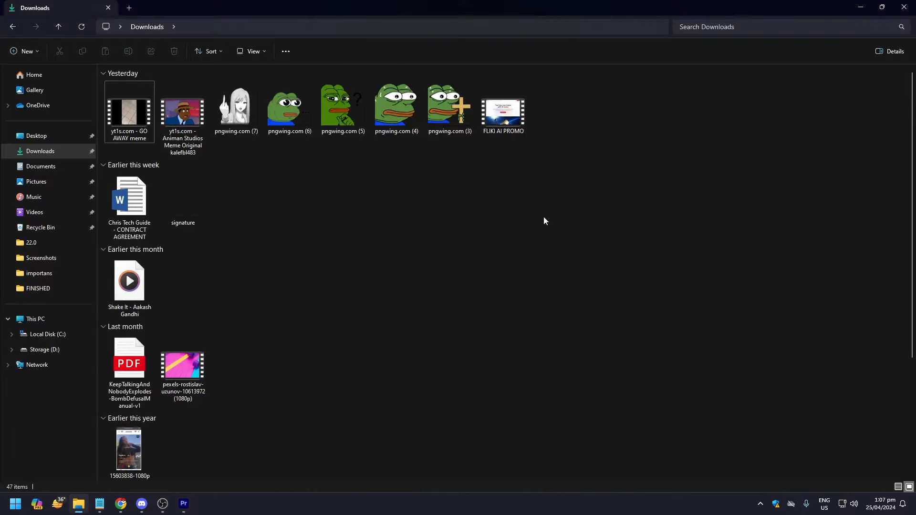
left_click(141, 126)
left_click(185, 124)
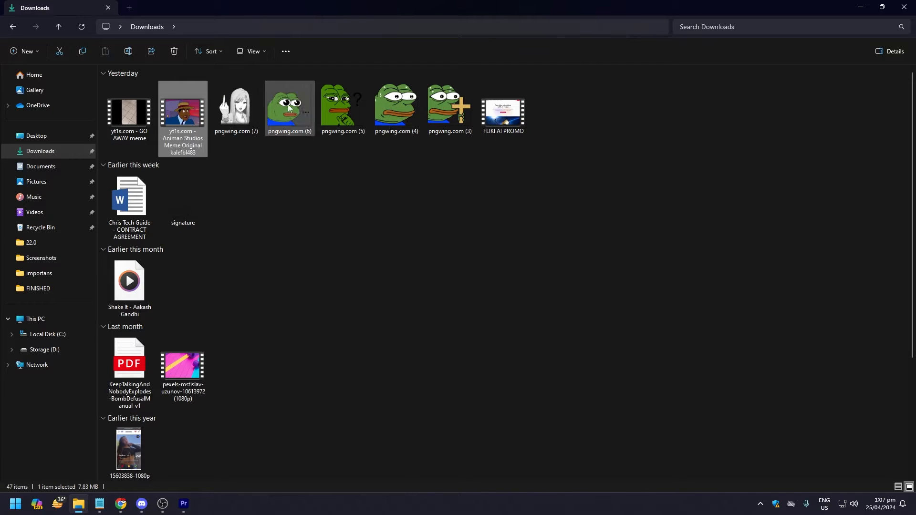
left_click(57, 210)
left_click(340, 117)
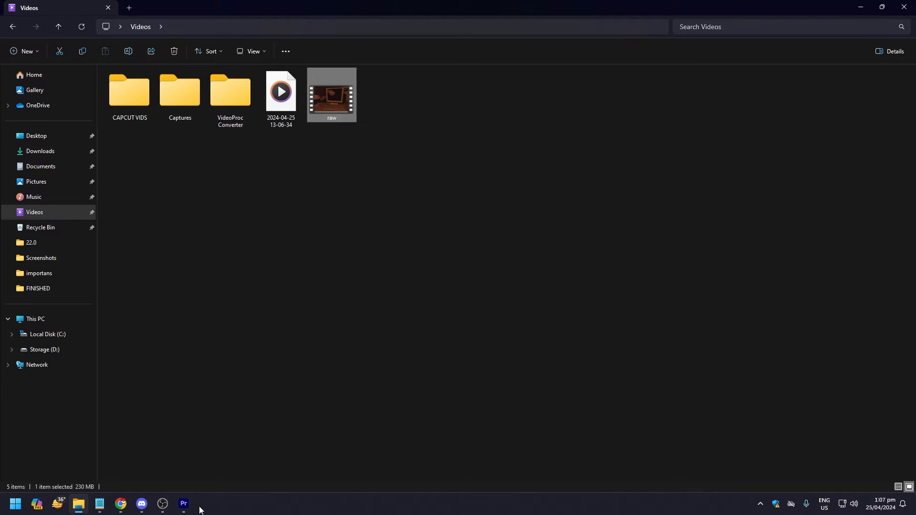
left_click(186, 507)
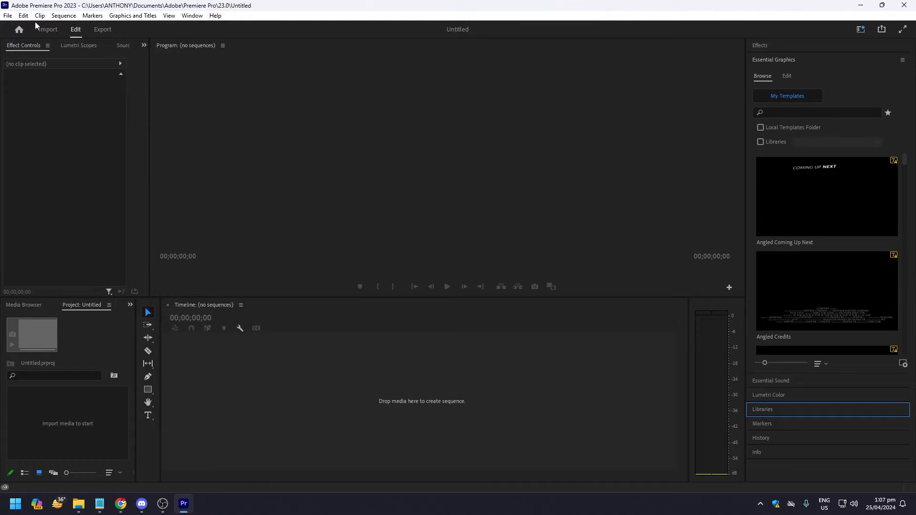
Create a new sequence using the DSLR editing mode, 29.97 frames/second and a 1920 by 1080 frame size
left_click(8, 17)
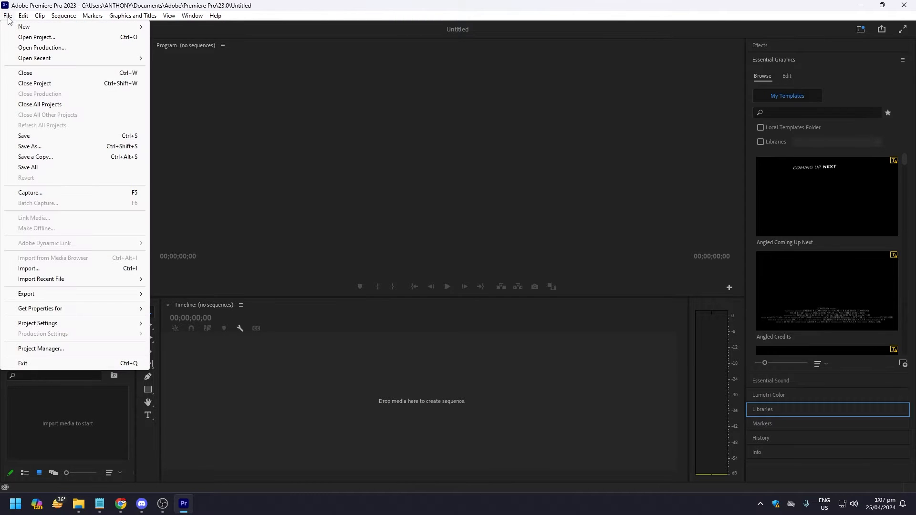
mouse_move(34, 29)
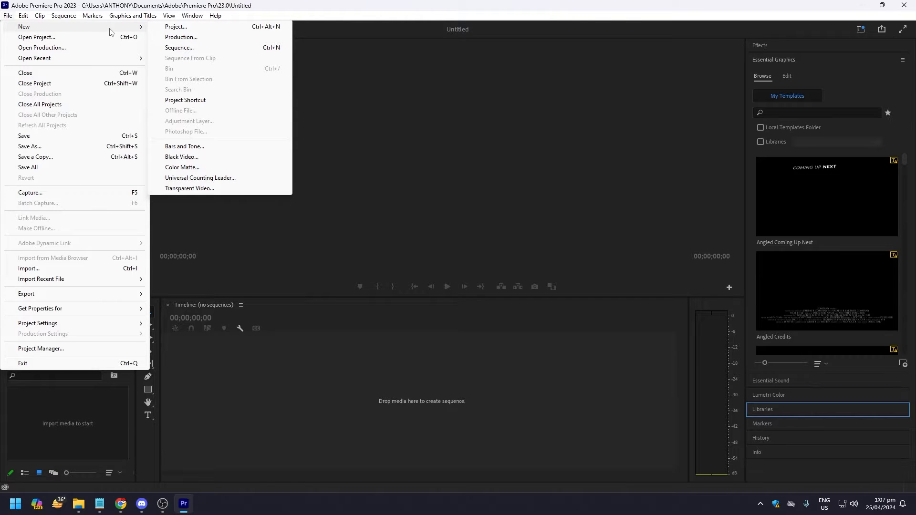
left_click(206, 48)
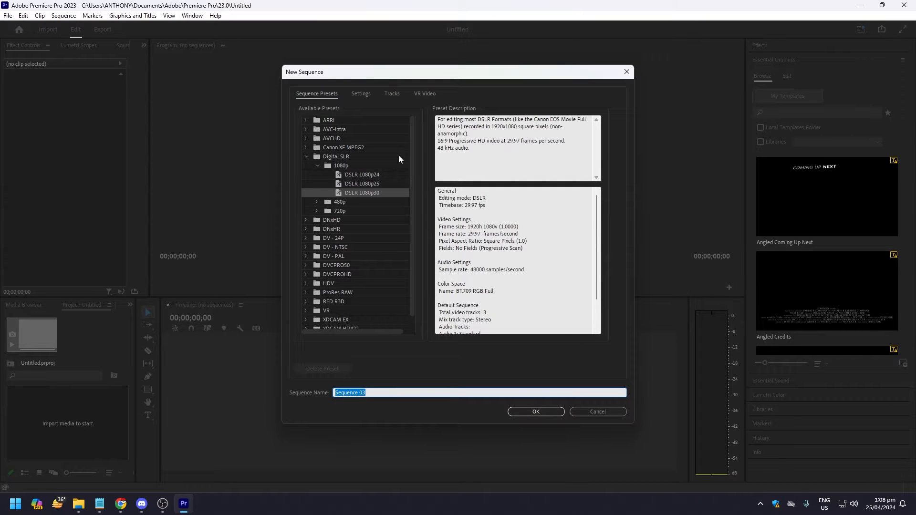
left_click(362, 94)
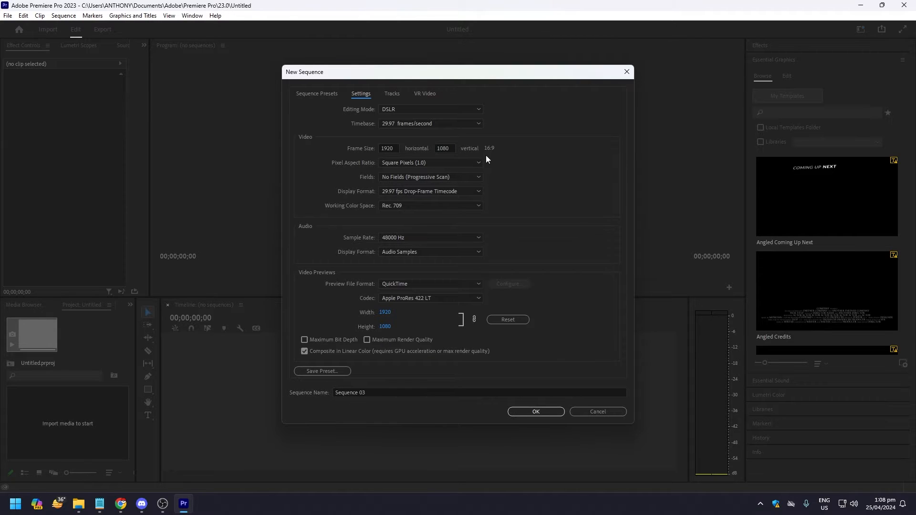
left_click(399, 110)
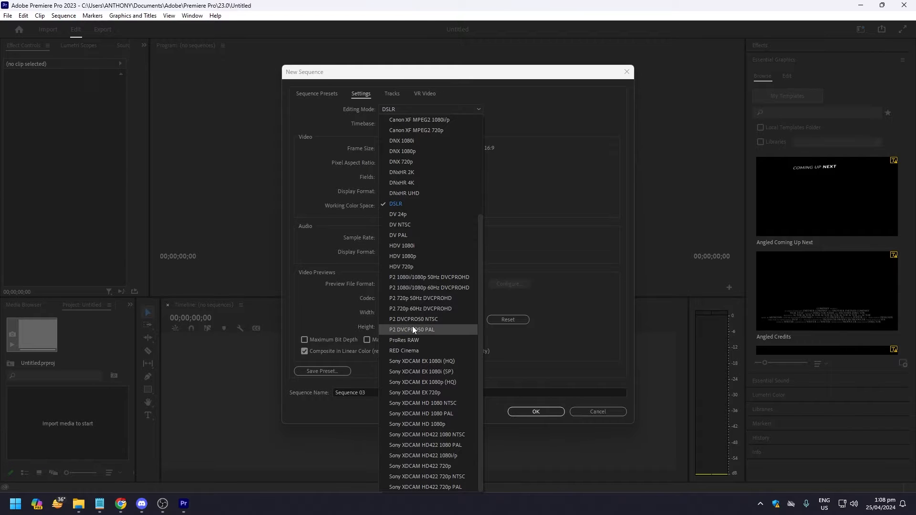
scroll(413, 326, "up", 3)
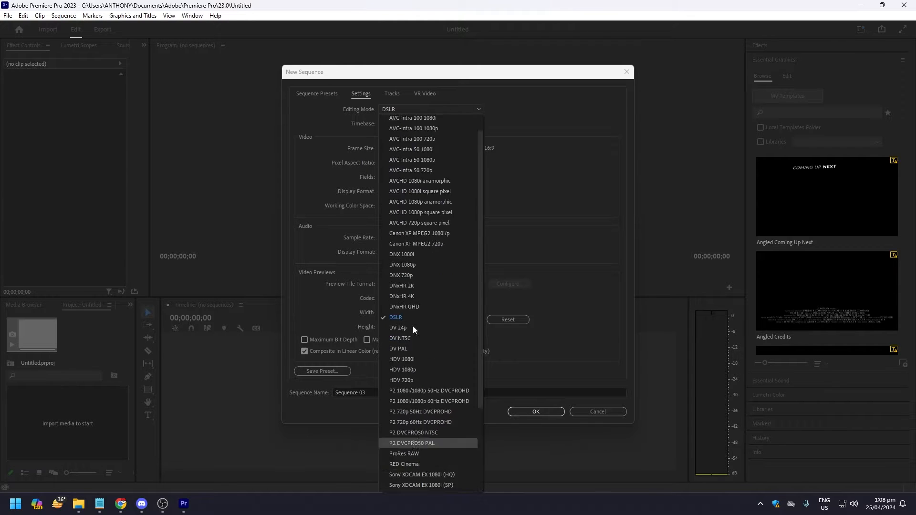
left_click(555, 156)
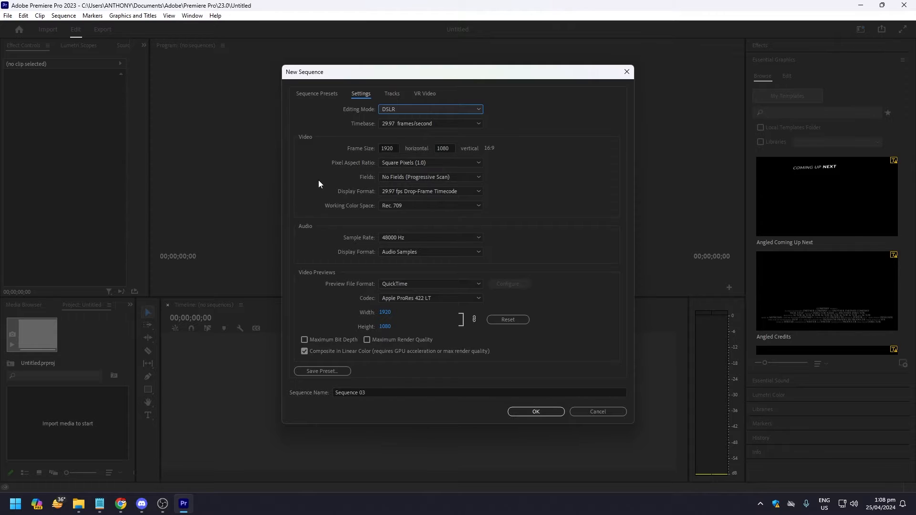
left_click(386, 148)
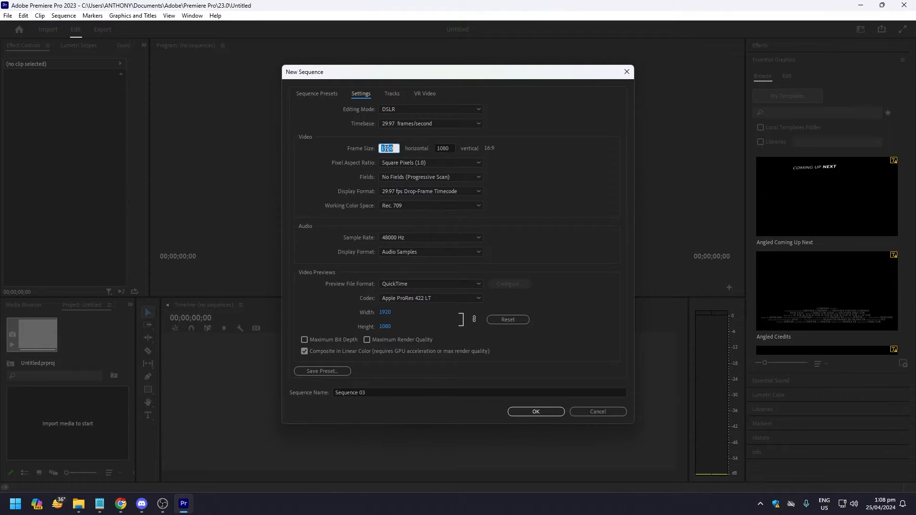
left_click(445, 148)
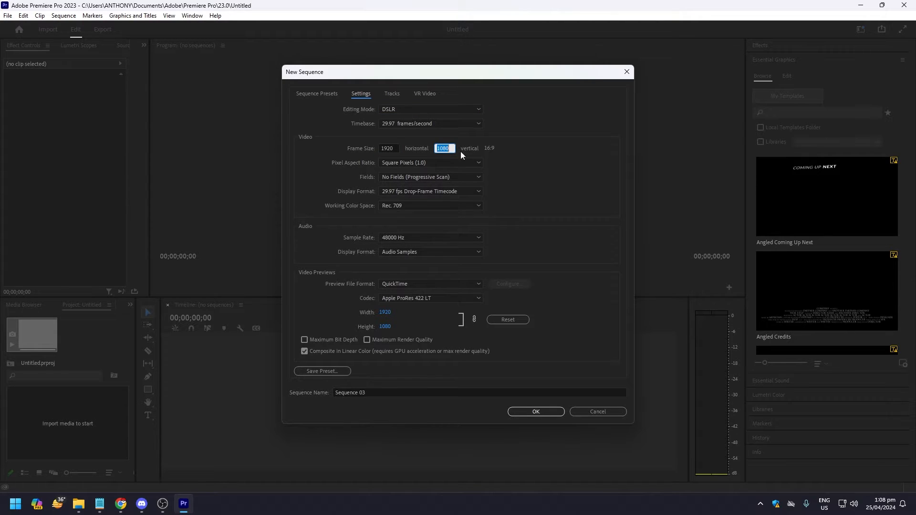
left_click(546, 412)
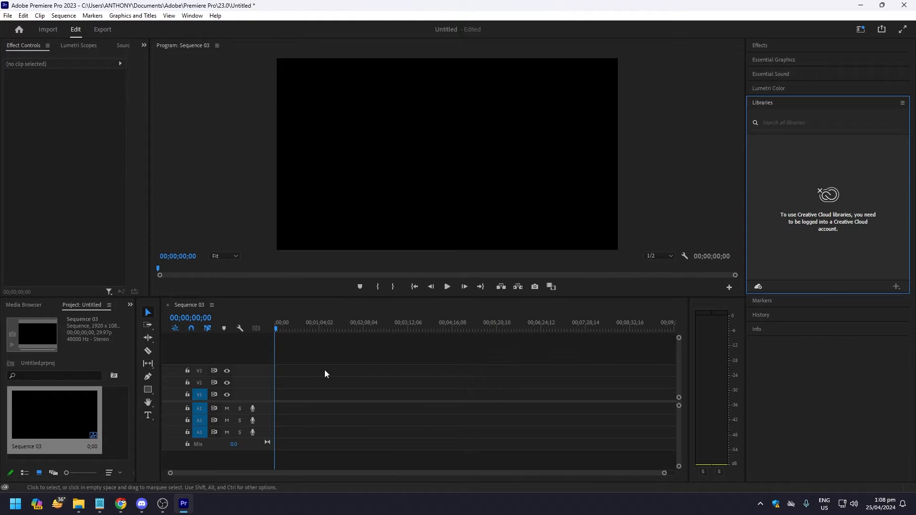
left_click(394, 385)
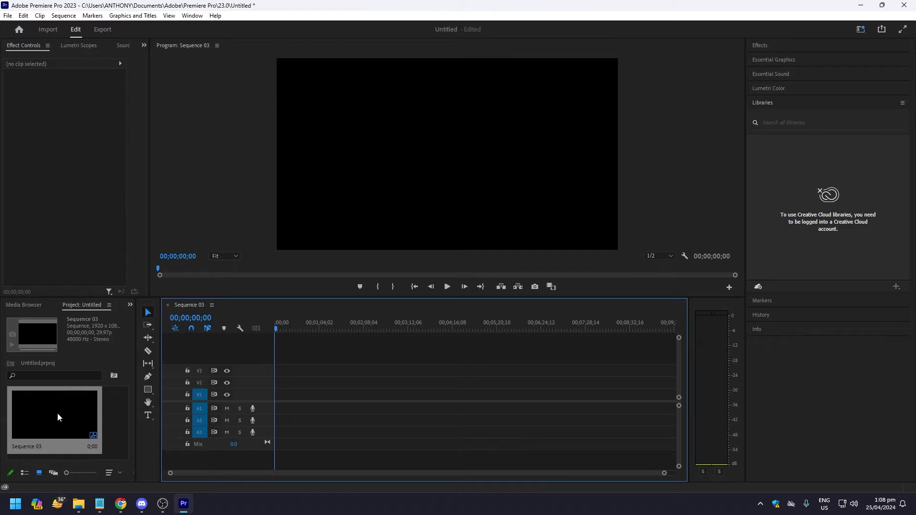
right_click(109, 412)
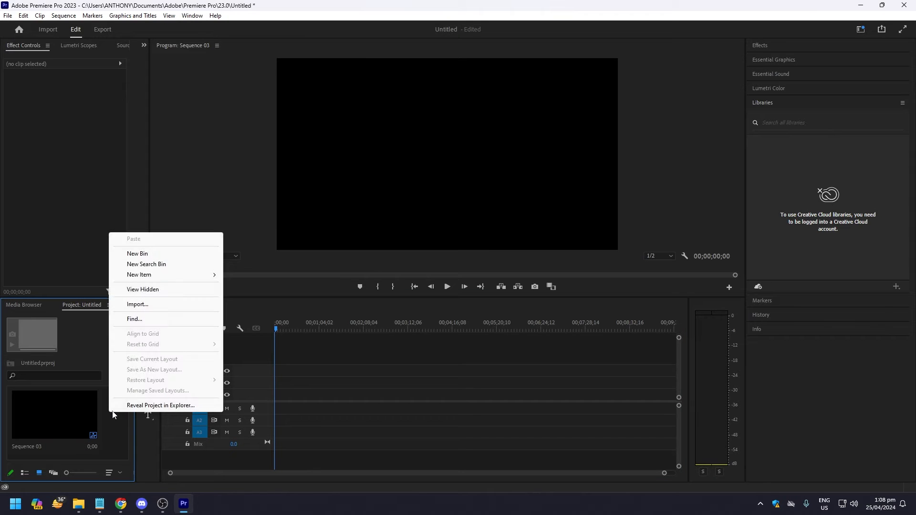
left_click(142, 306)
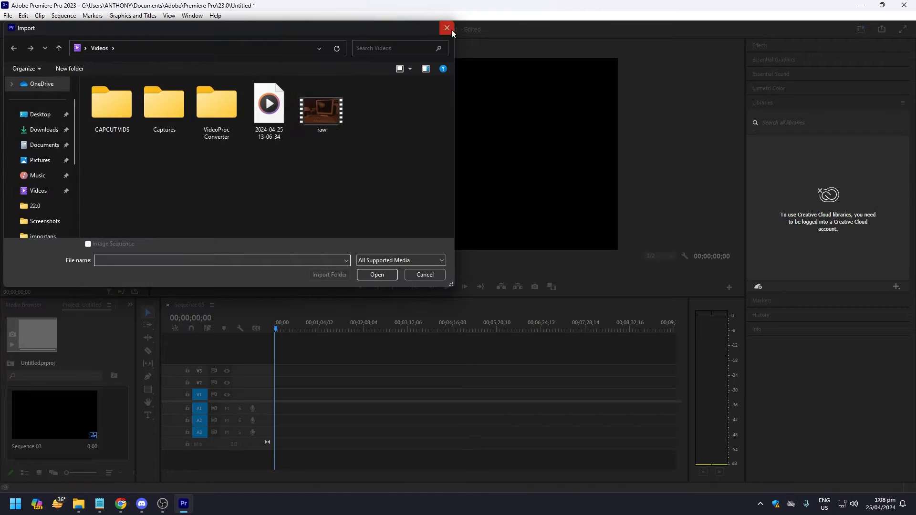
left_click(447, 28)
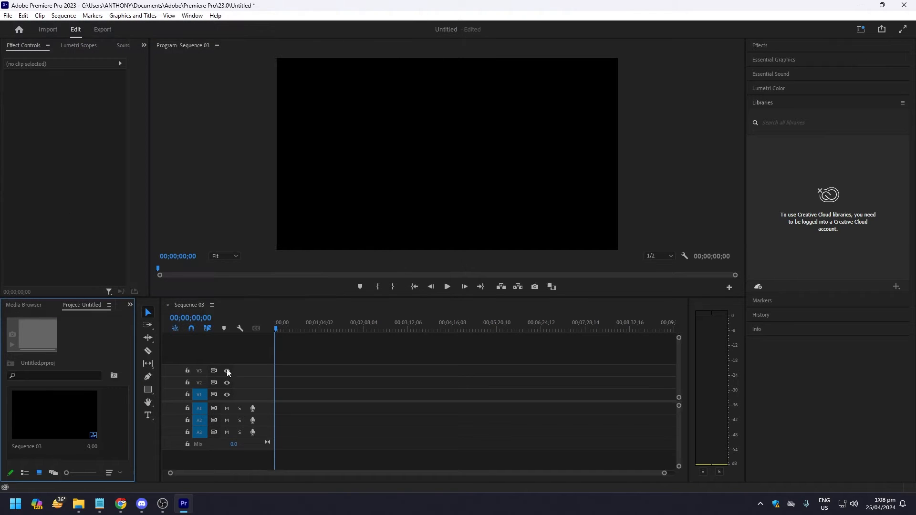
Import the raw video from the Videos folder and place it at the start of track V1, keeping the existing sequence settings
double_click(113, 425)
left_click(327, 119)
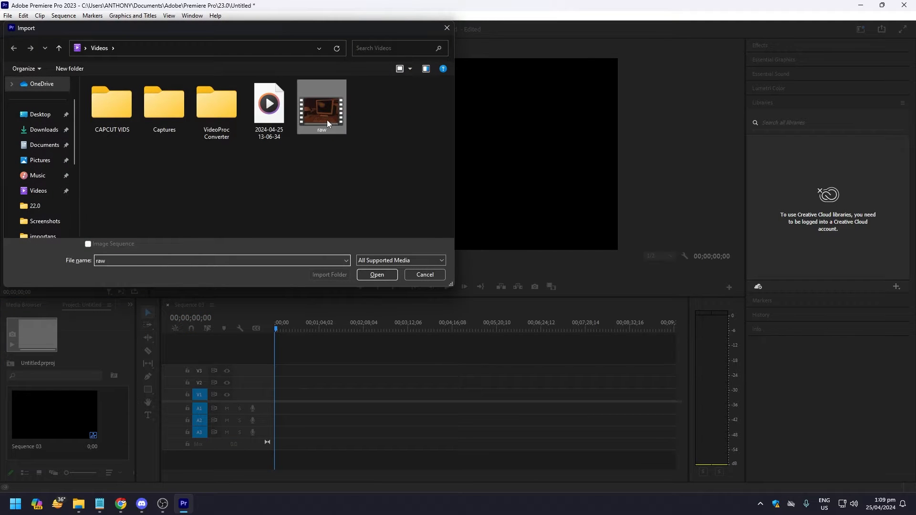
left_click(376, 275)
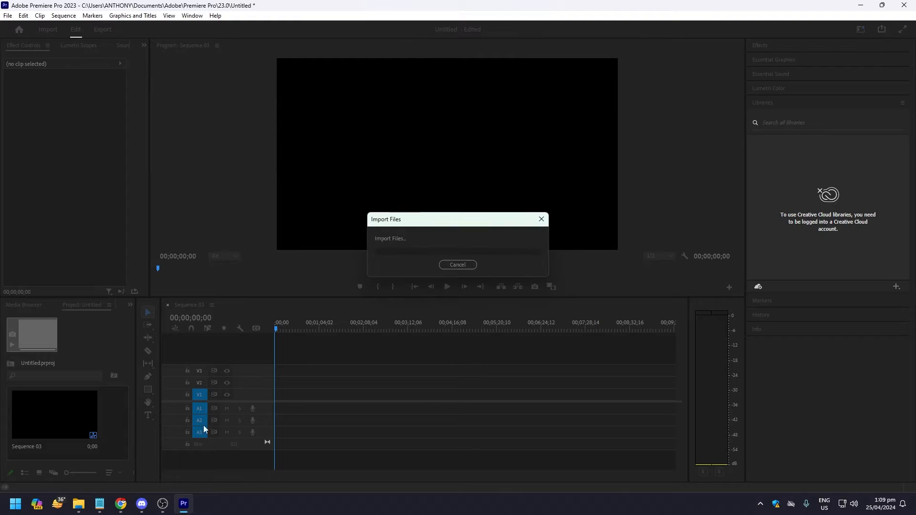
left_click_drag(102, 416, 286, 405)
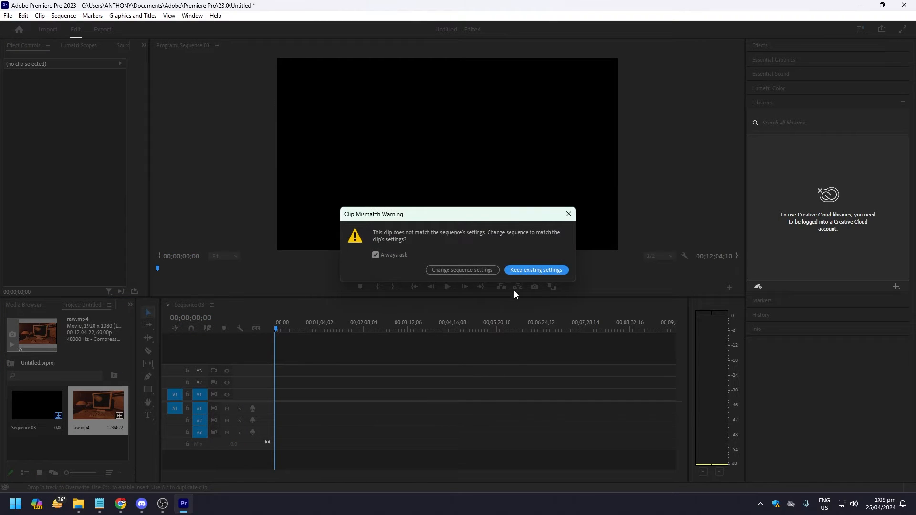
left_click(533, 267)
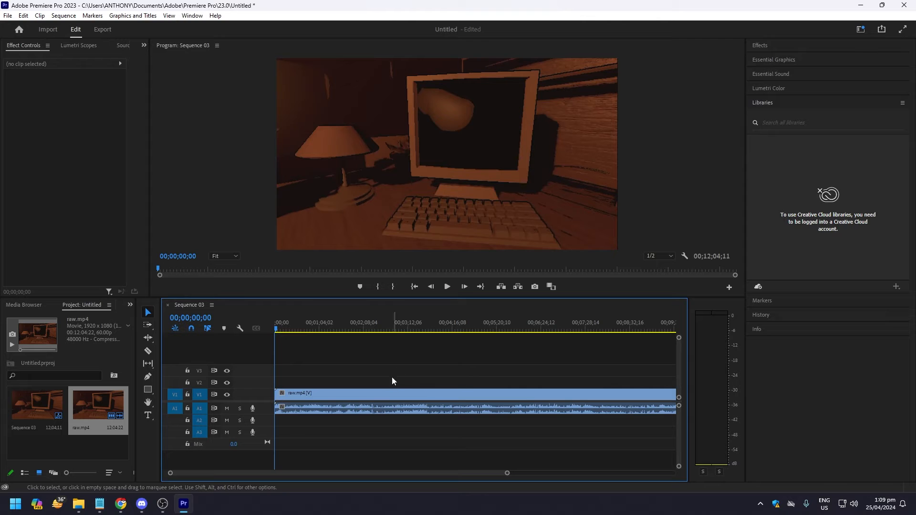
left_click_drag(316, 326, 258, 319)
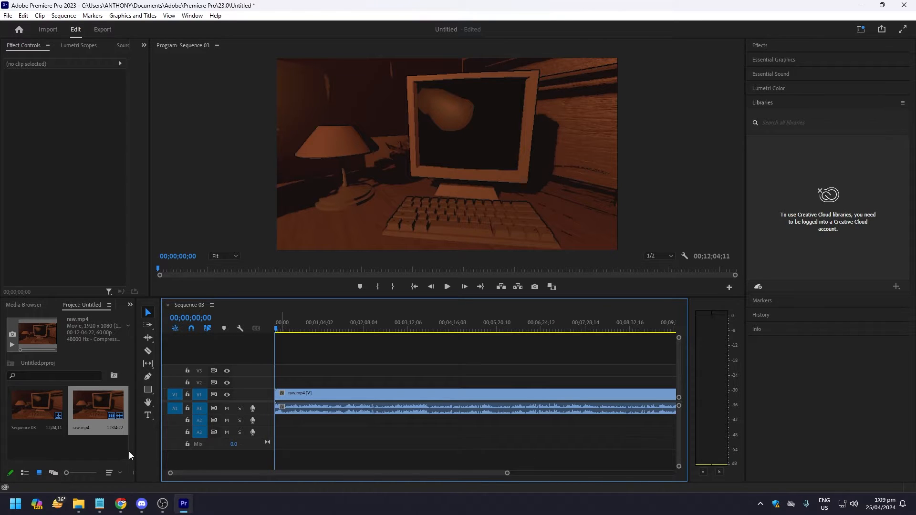
Import the two yt1s.com meme videos and the pngwing.com (3) to (7) images from the Downloads folder
left_click(111, 447)
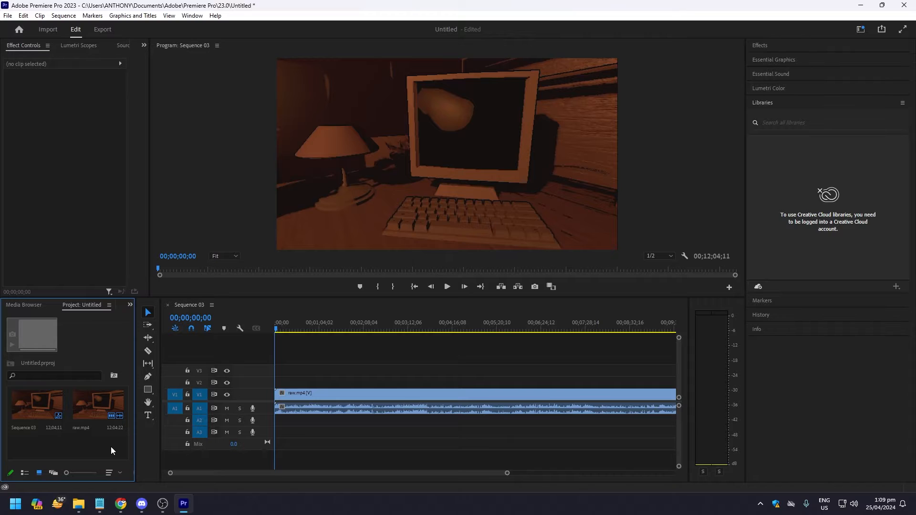
double_click(111, 447)
left_click(44, 130)
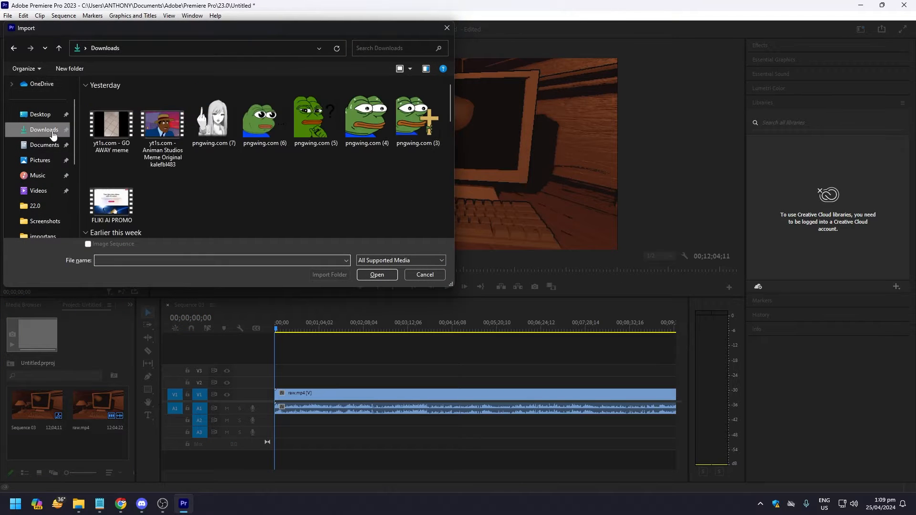
left_click_drag(92, 134, 411, 128)
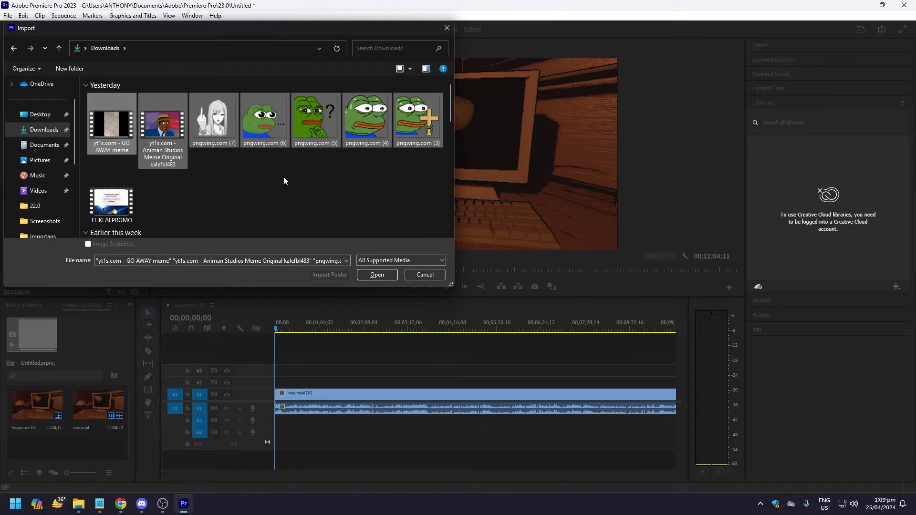
key("Return")
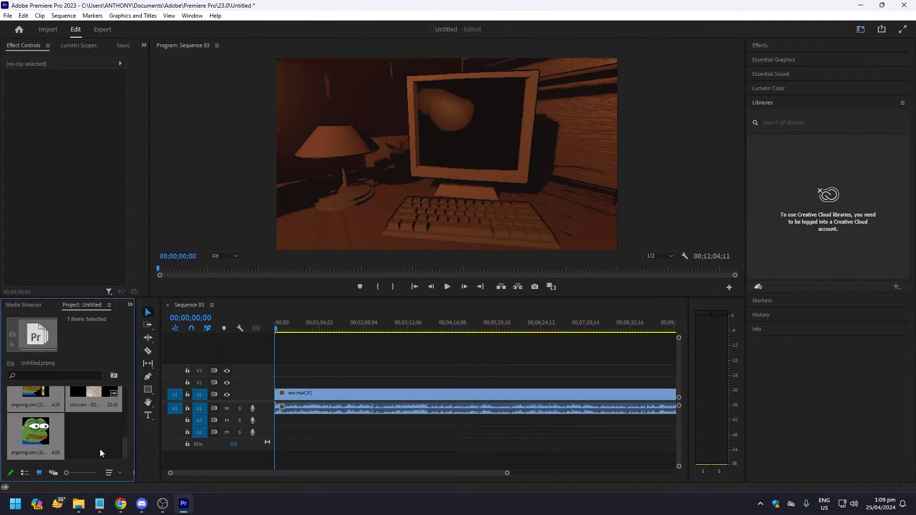
left_click(105, 451)
scroll(96, 447, "up", 5)
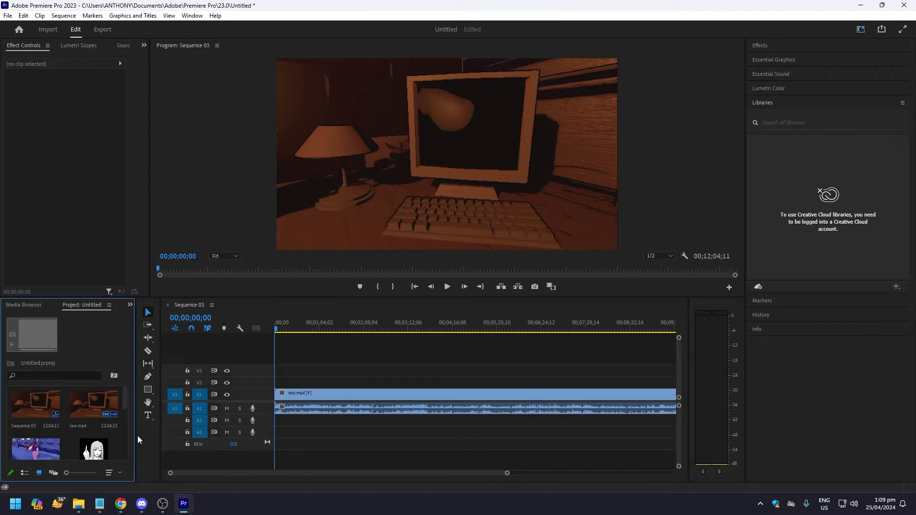
Split the raw.mp4 clip at about 00;03;07 and 00;03;43, and delete the section between the cuts
left_click_drag(288, 326, 373, 329)
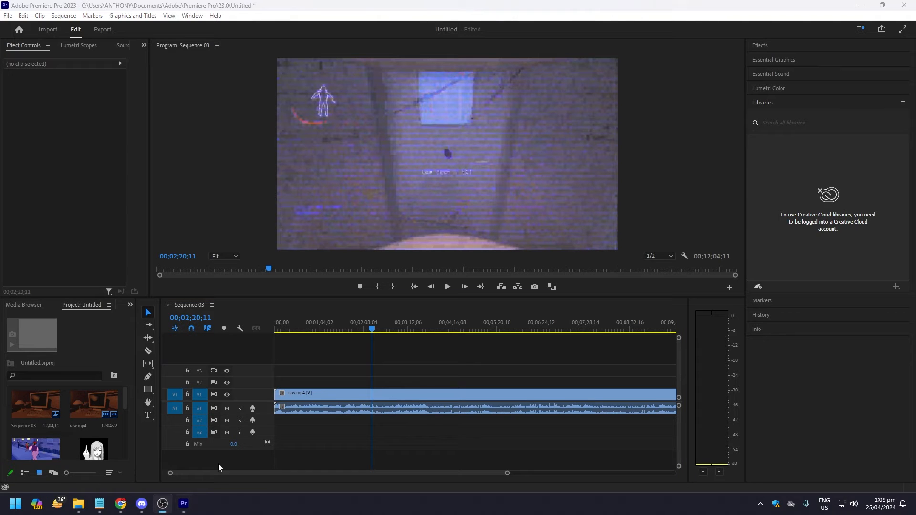
left_click(399, 314)
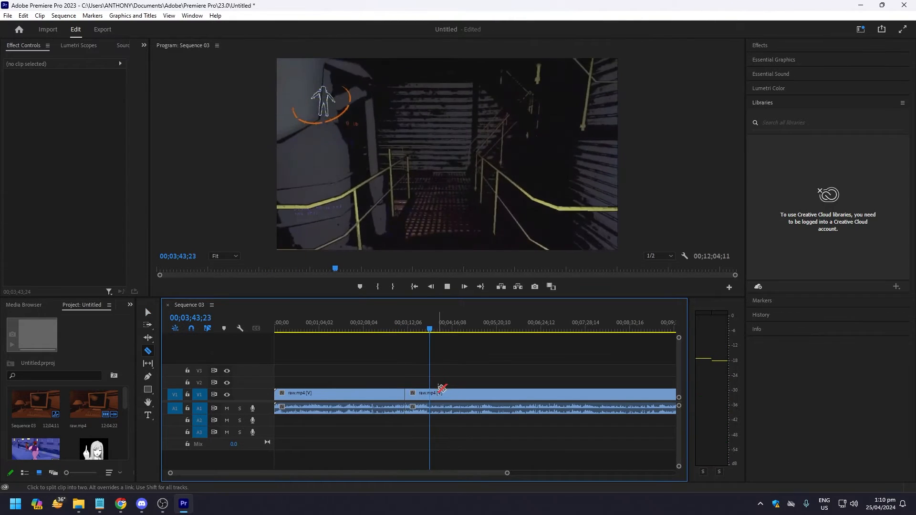
left_click(429, 393)
key("v")
left_click(419, 396)
key("Delete")
right_click(419, 397)
left_click(419, 394)
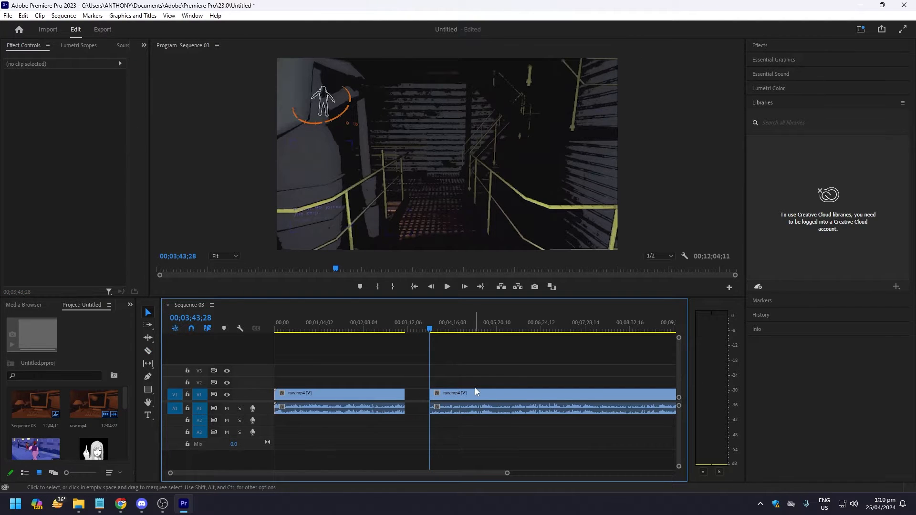
key("c")
left_click_drag(451, 396, 439, 398)
key("ctrl+z")
Ripple delete the gap between the two raw.mp4 clips and play the sequence from the join
right_click(419, 399)
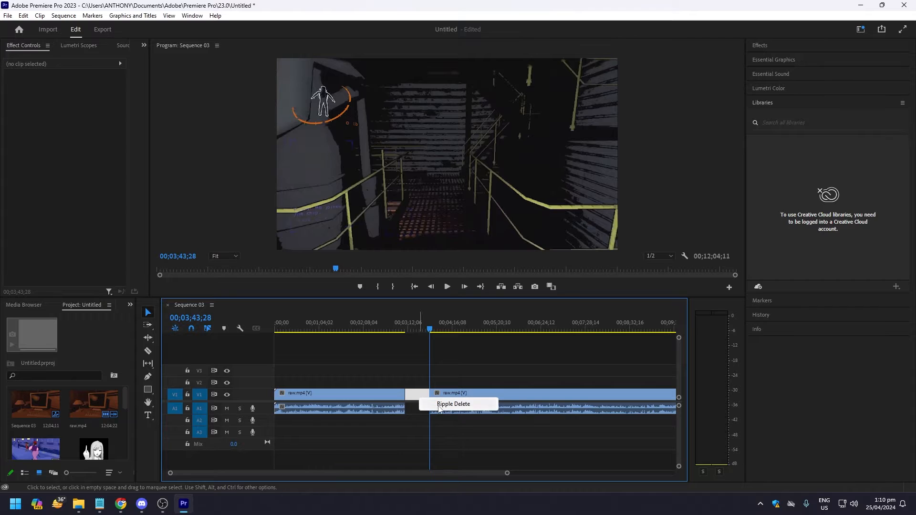
left_click(439, 404)
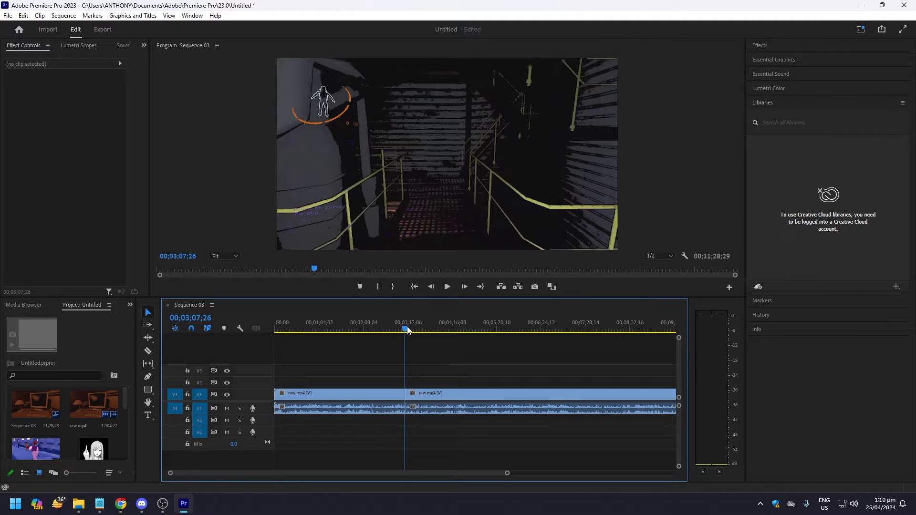
left_click(404, 326)
key("space")
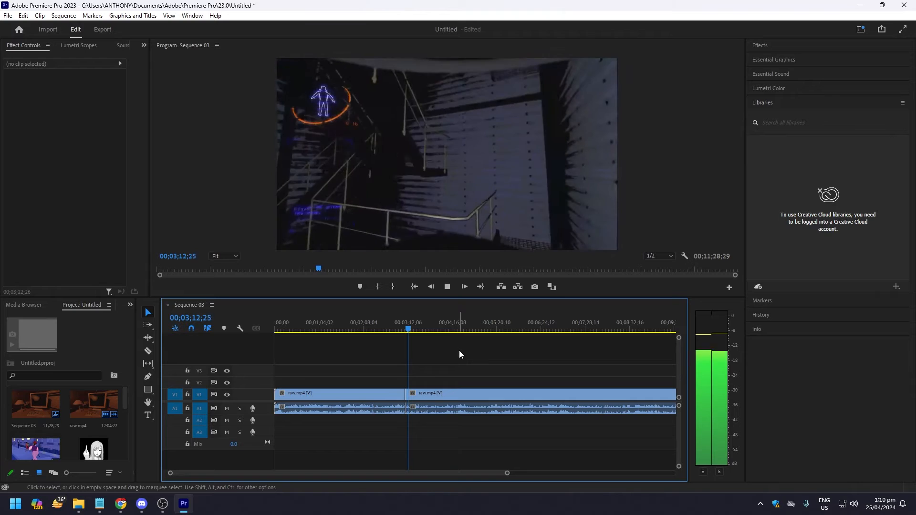
Place the pngwing.com (4).png image on track V2 at 00;03;13;23, above the second raw.mp4 clip
key("space")
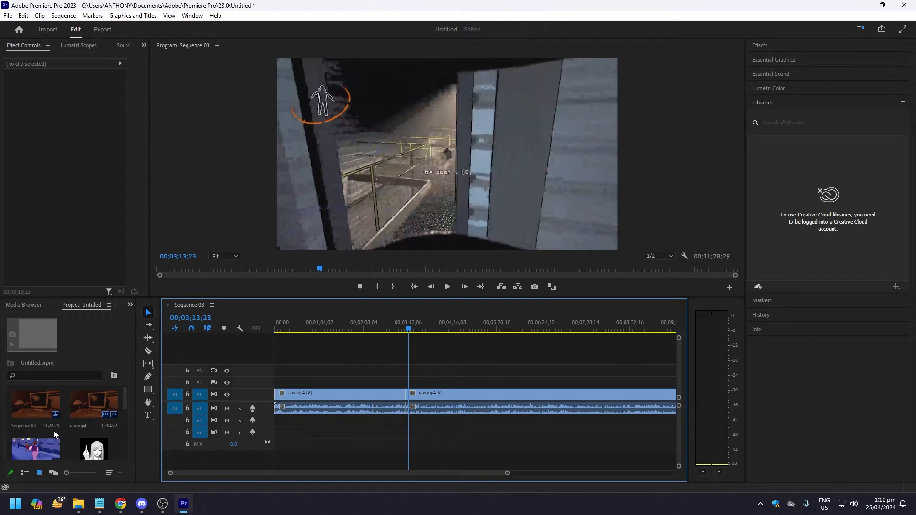
scroll(66, 434, "down", 3)
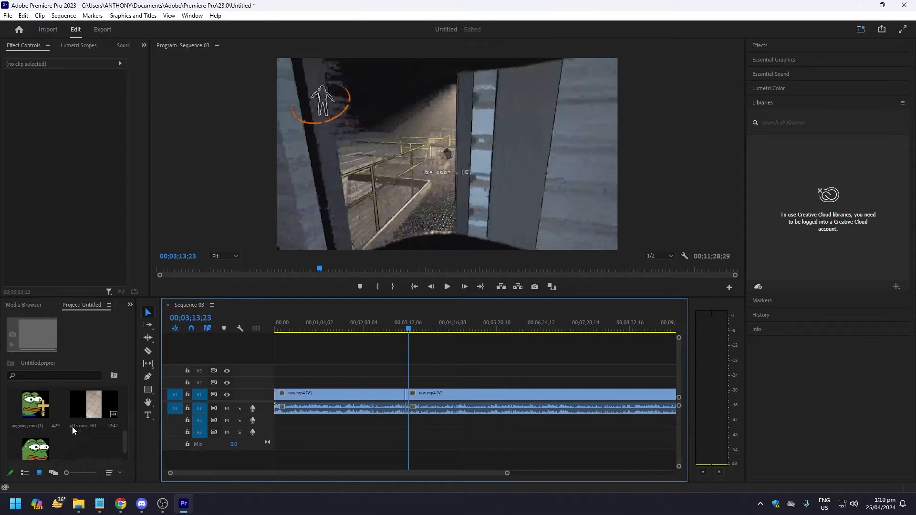
scroll(91, 435, "down", 2)
left_click(40, 435)
left_click_drag(41, 435, 410, 384)
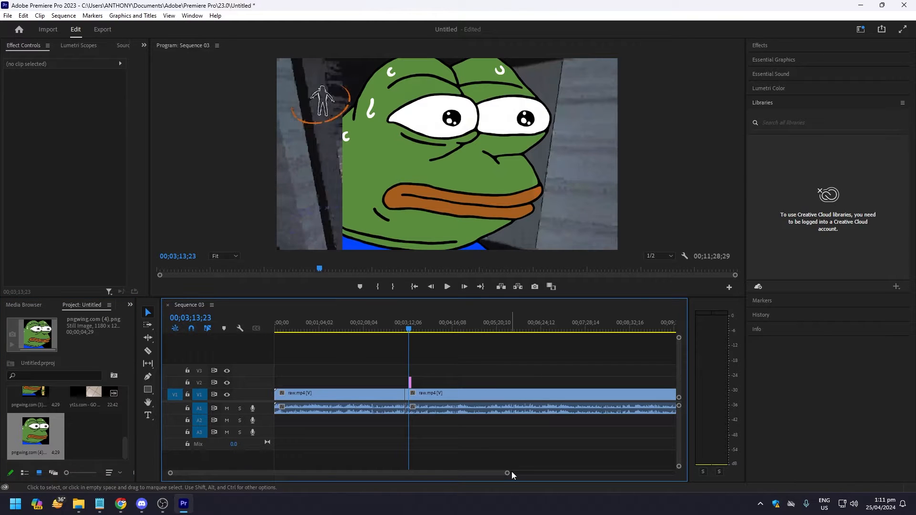
Play the sequence around the image and move the V2 image clip to start at 00;03;12;10
left_click_drag(505, 473, 437, 473)
left_click_drag(476, 323, 471, 321)
key("space")
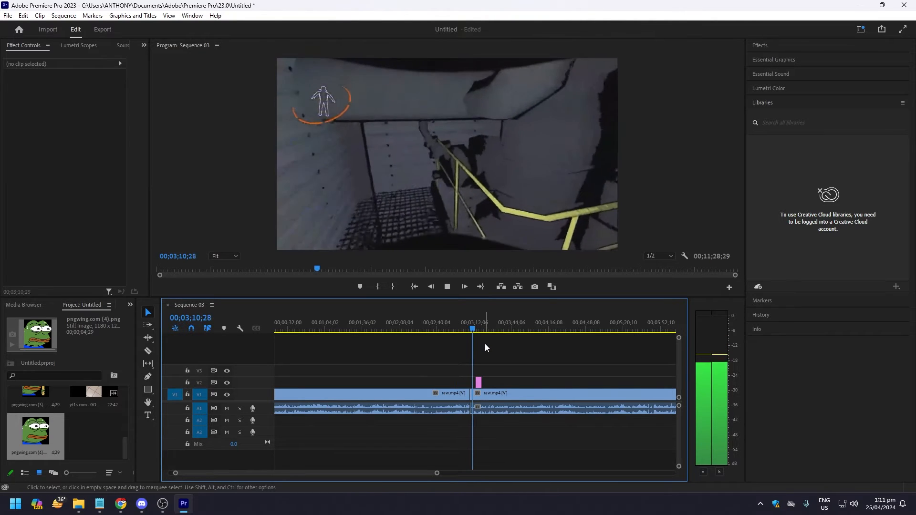
key("space")
left_click(478, 382)
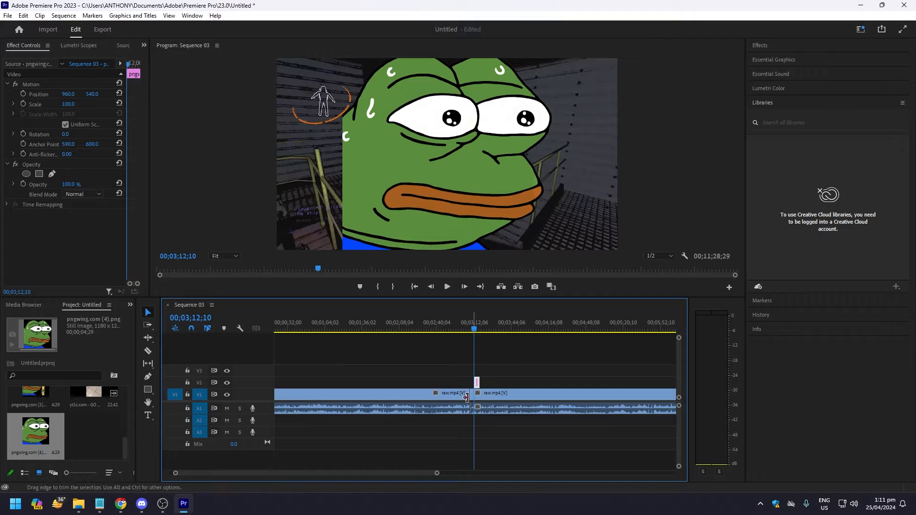
Scale the frog image on V2 to 74 and set its horizontal position to -66
left_click(521, 407)
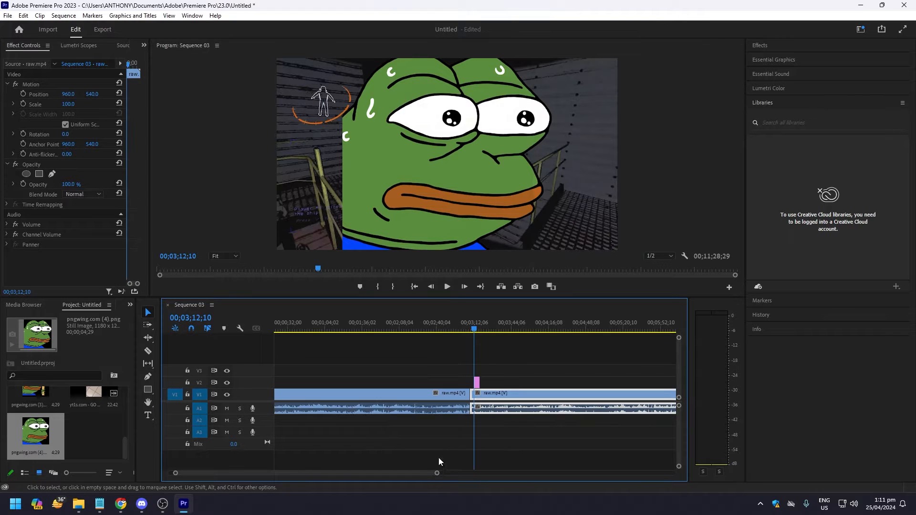
left_click_drag(437, 474, 365, 473)
left_click(488, 380)
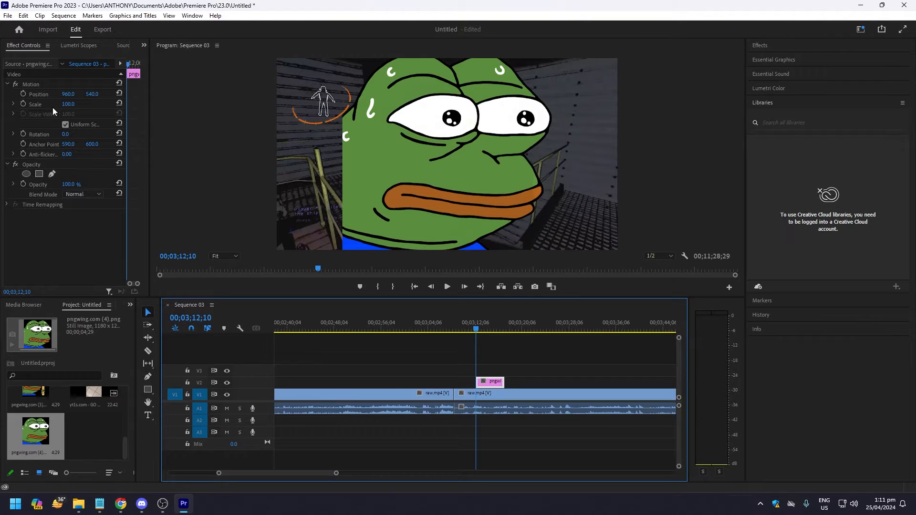
left_click(69, 104)
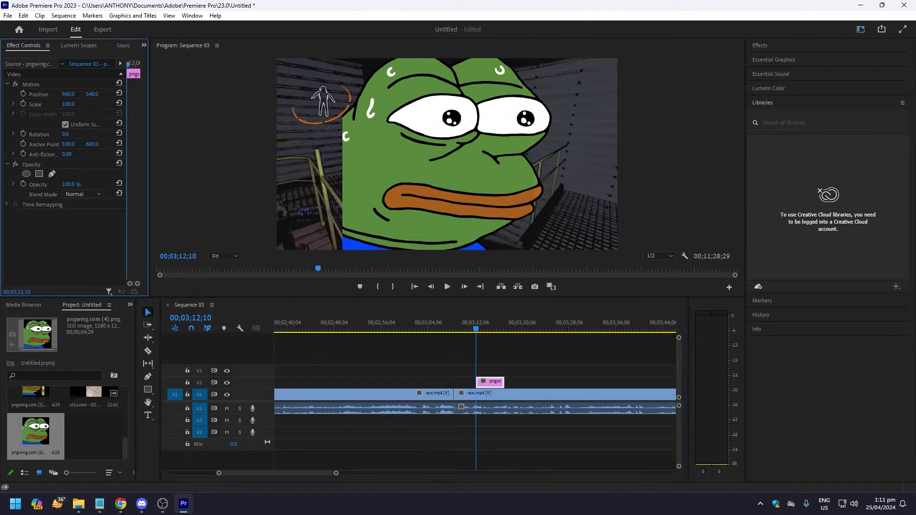
left_click_drag(69, 104, 57, 104)
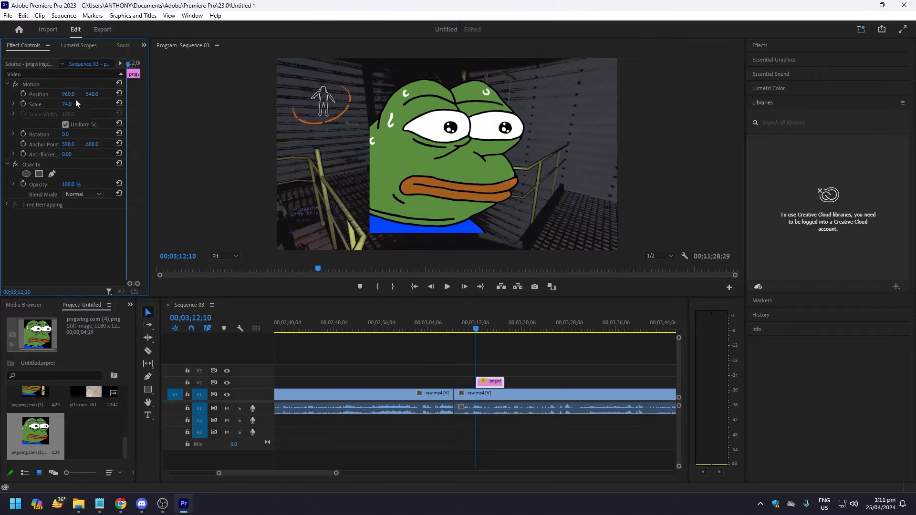
left_click_drag(69, 94, 4, 94)
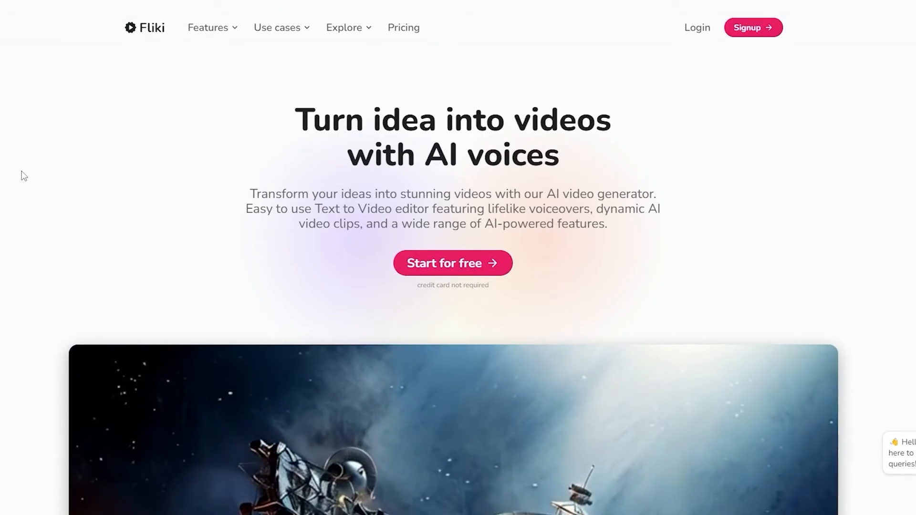
scroll(24, 176, "down", 6)
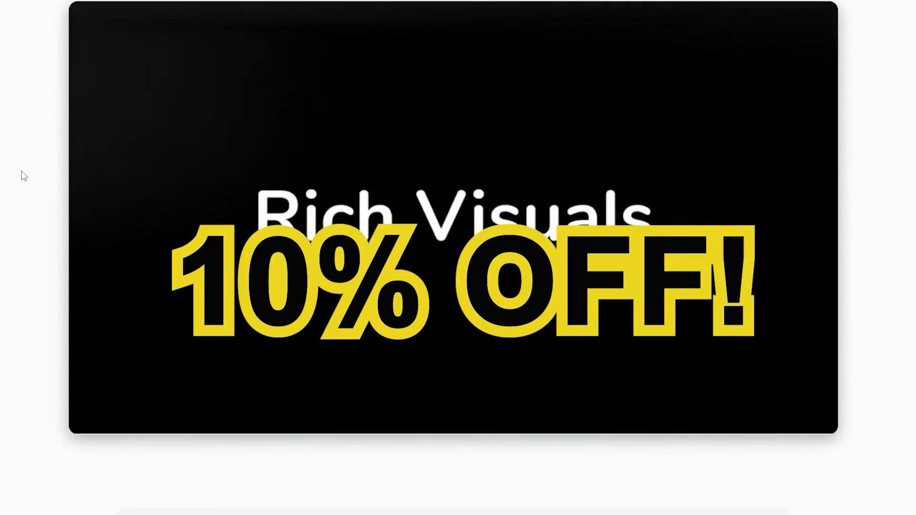
scroll(24, 176, "down", 4)
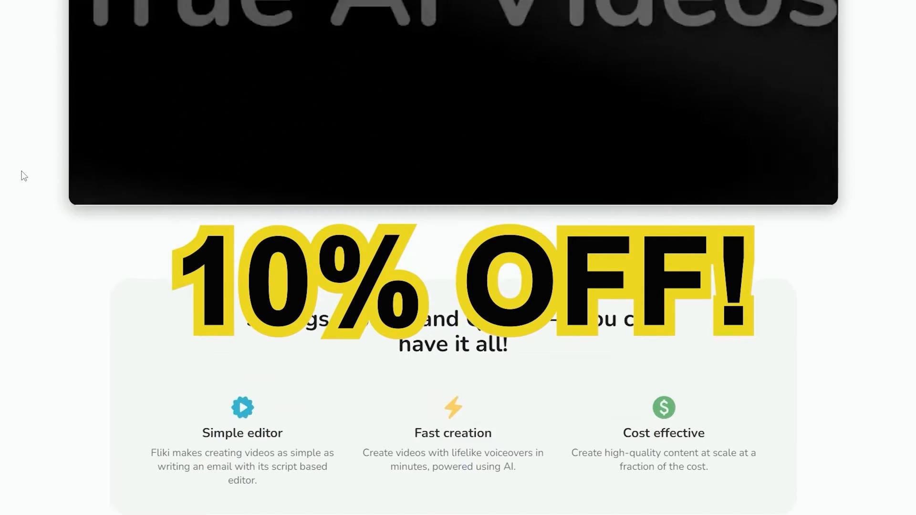
scroll(24, 177, "down", 5)
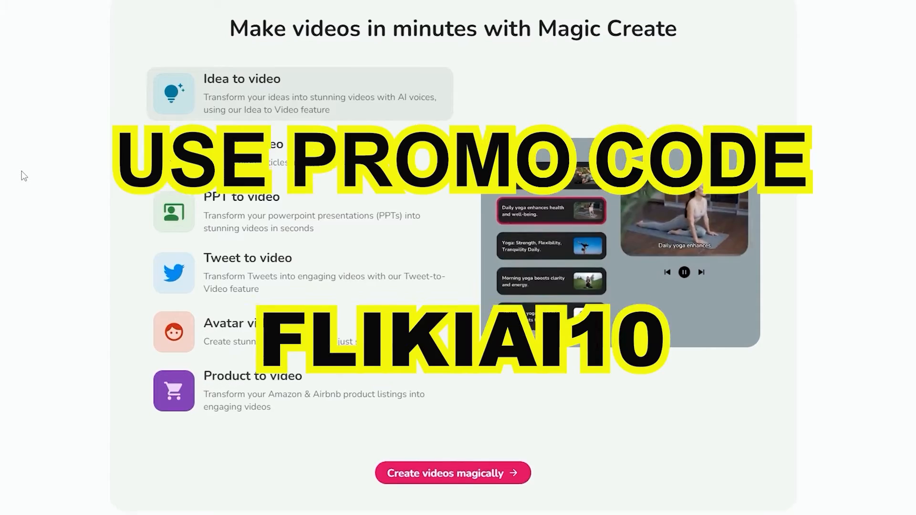
scroll(24, 177, "down", 8)
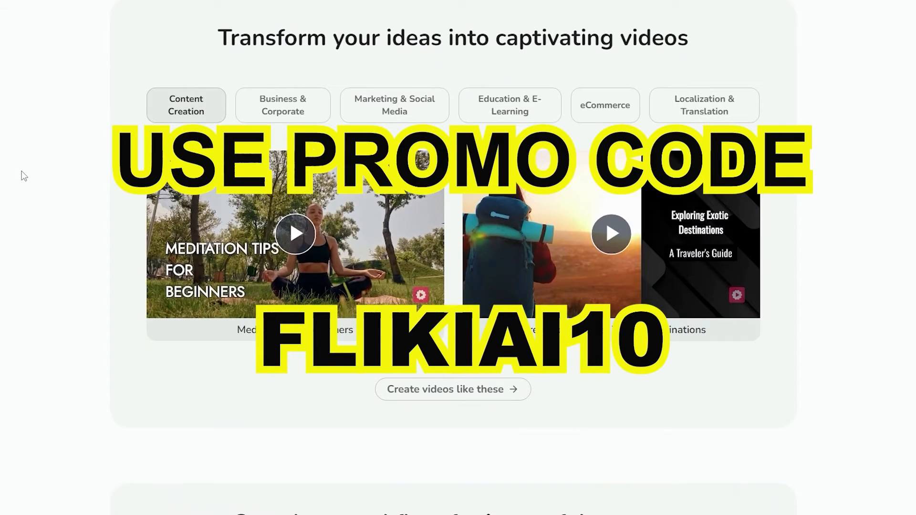
scroll(22, 172, "down", 10)
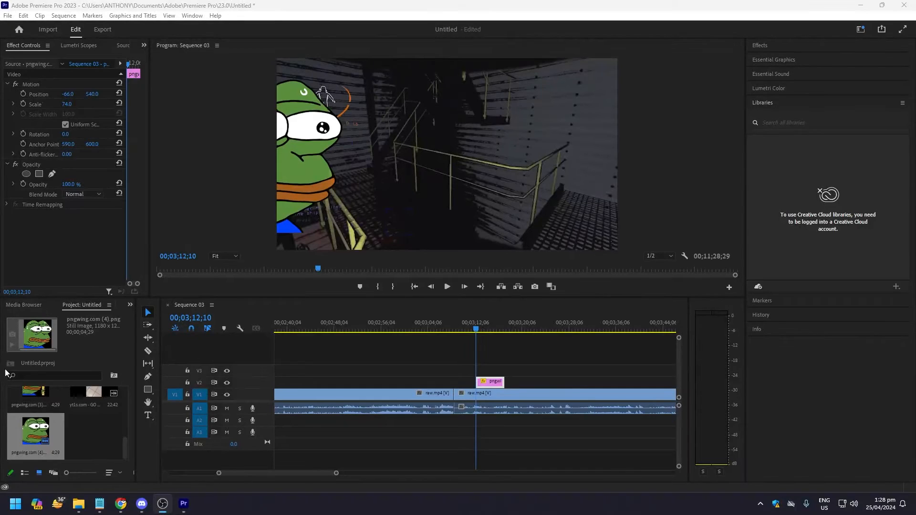
Animate the frog image's Position with keyframes, from -66 horizontally at 00;03;12;10 to 354 at 00;03;14;18
left_click(488, 386)
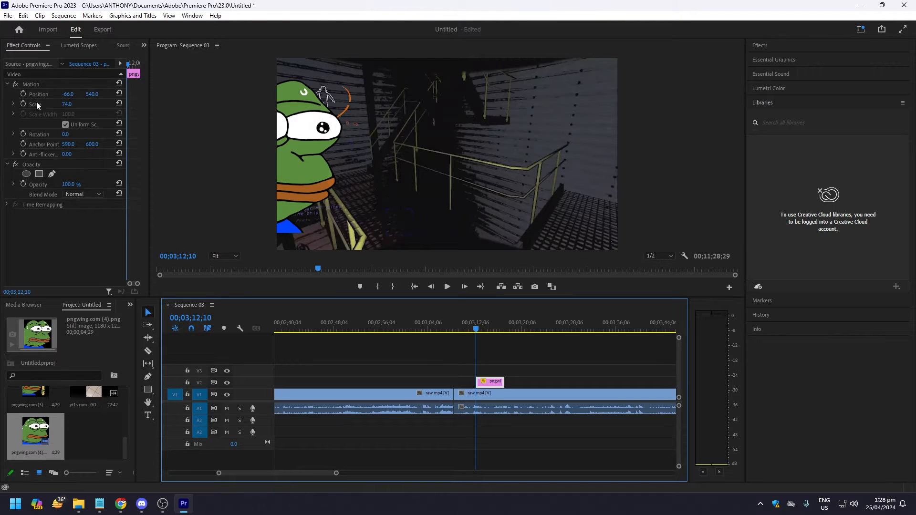
left_click(25, 94)
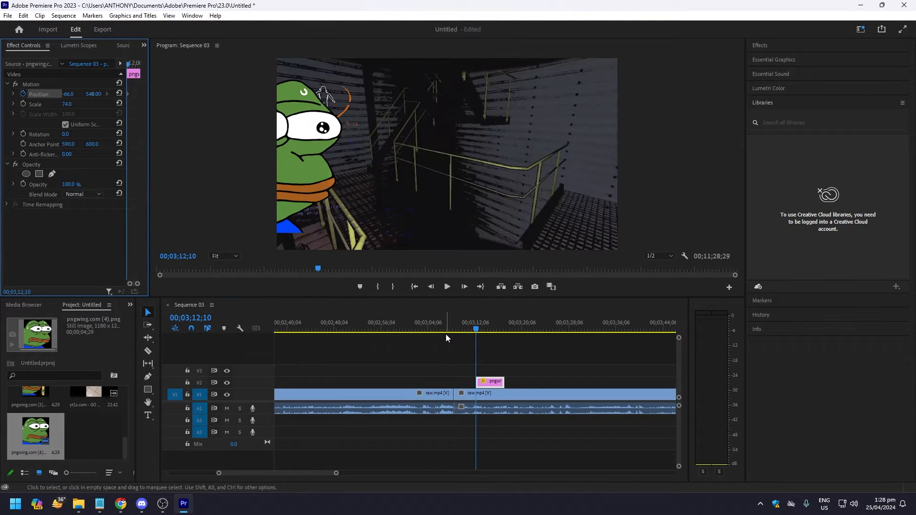
left_click(477, 329)
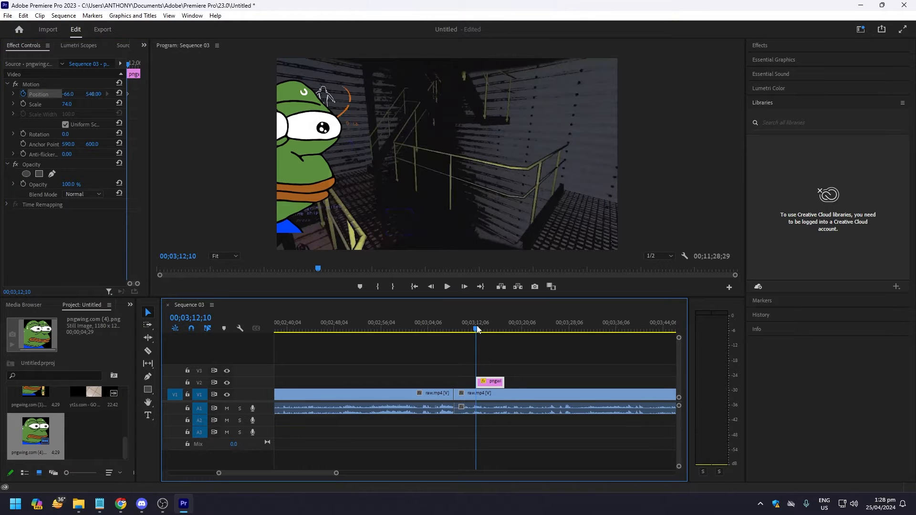
left_click_drag(481, 328, 490, 329)
left_click_drag(66, 94, 96, 94)
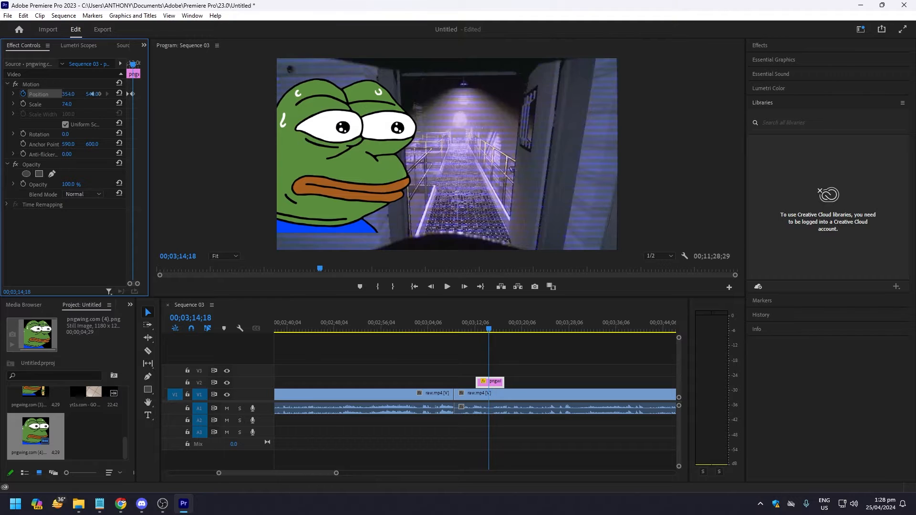
Play the sequence from 00;03;11;11 to check the frog image's slide-in animation
left_click(464, 329)
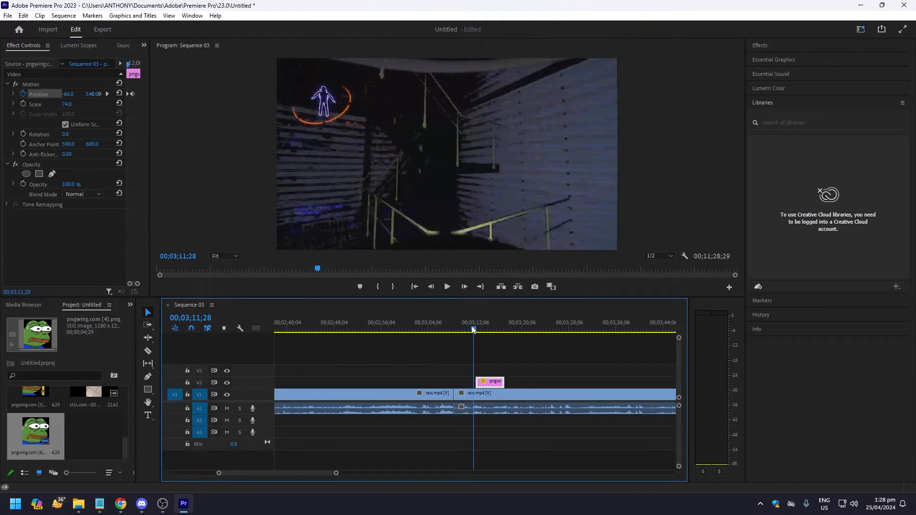
left_click(470, 329)
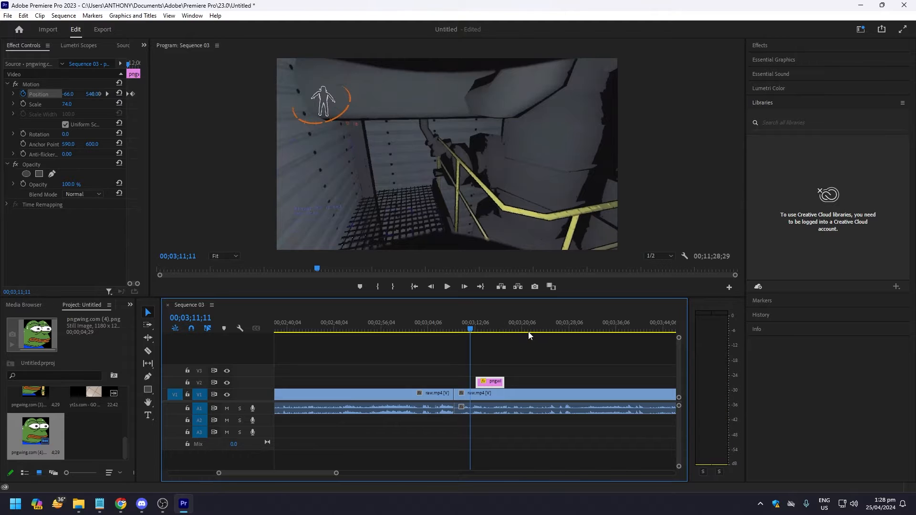
key("space")
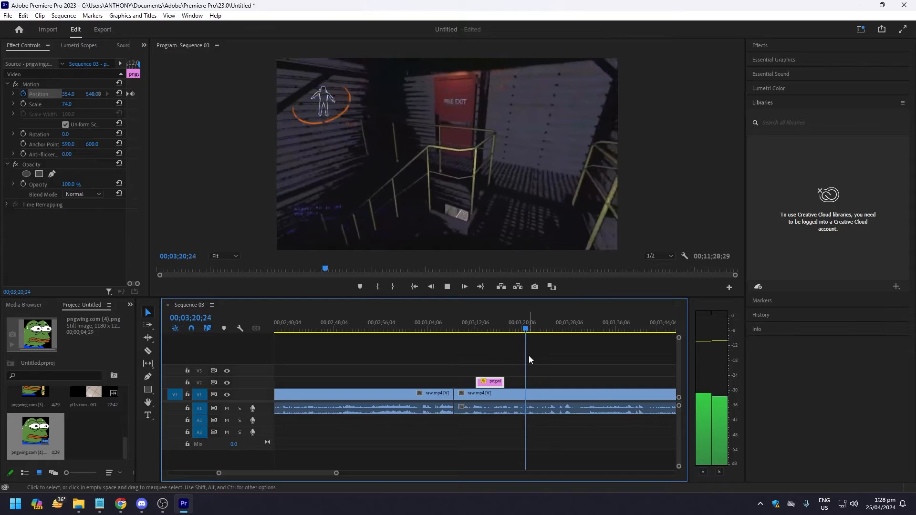
Split the raw.mp4 clip at 00;03;22;15 and 00;03;32;00
key("c")
key("space")
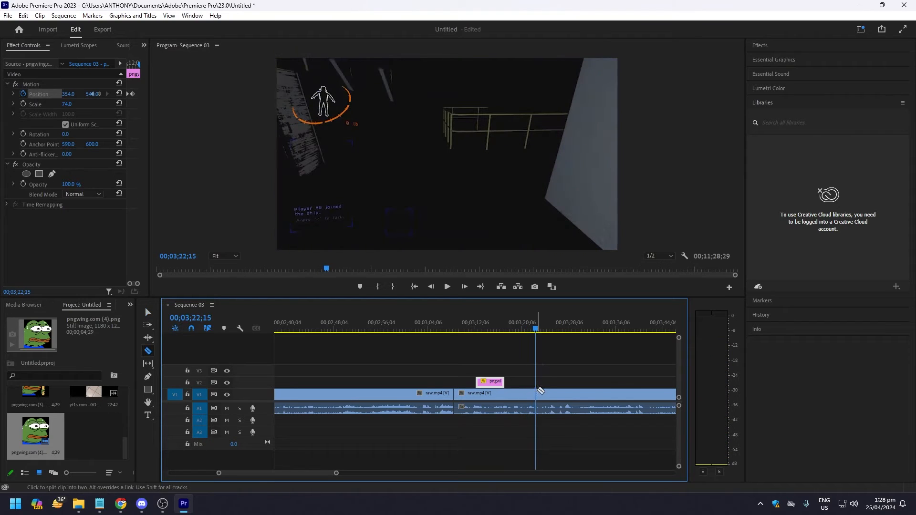
left_click_drag(336, 475, 401, 473)
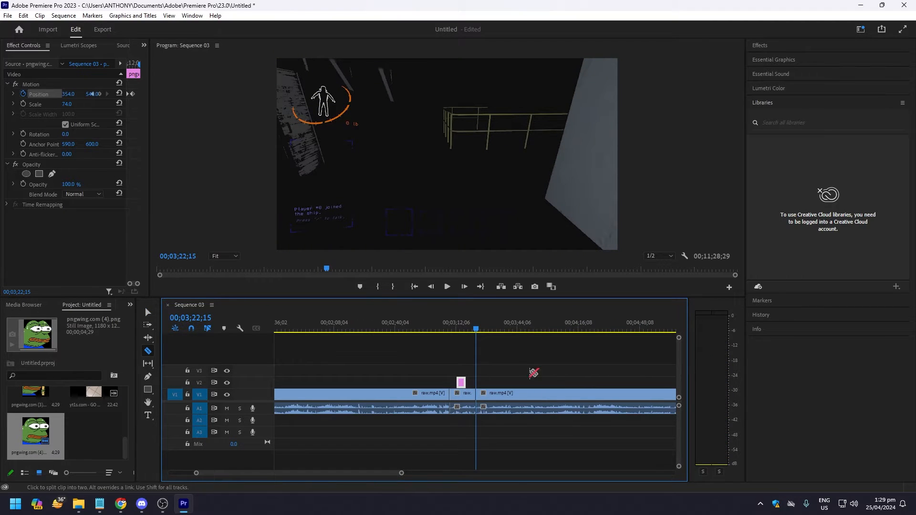
mouse_move(479, 332)
left_mouse_down()
mouse_move(564, 330)
mouse_move(494, 333)
left_mouse_up()
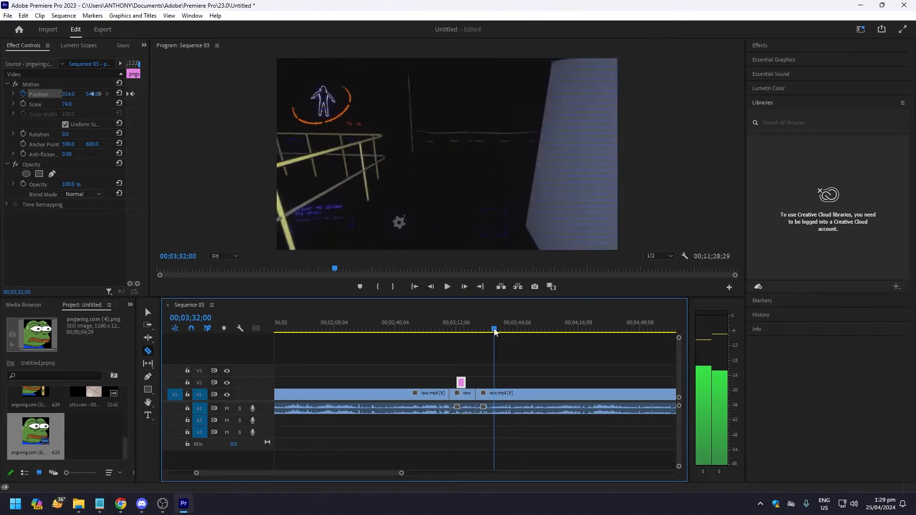
left_click(495, 396)
Delete the raw.mp4 section between the two new cuts and ripple delete the gap it leaves
key("v")
left_click(485, 399)
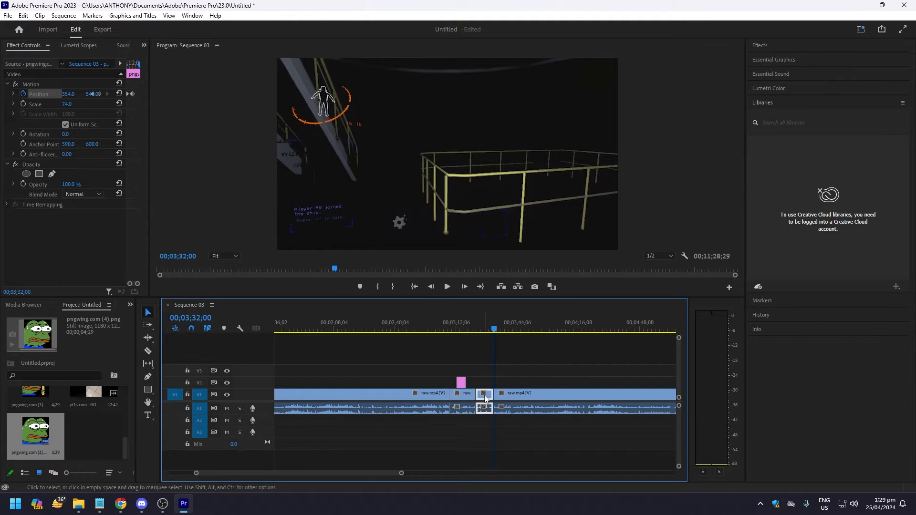
key("Delete")
right_click(481, 396)
left_click(499, 402)
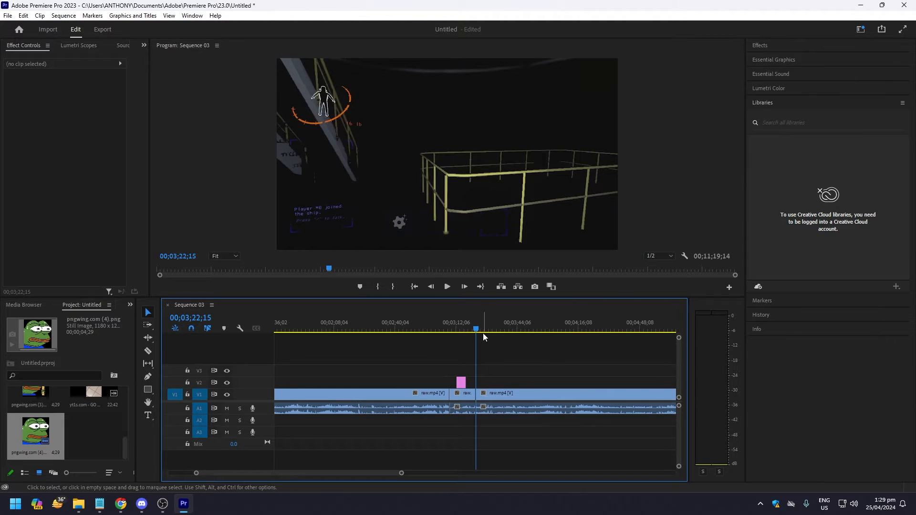
Split the last raw.mp4 clip at 00;04;20;01
left_click_drag(484, 334, 588, 336)
key("c")
left_click(586, 393)
key("v")
Set the speed of the raw.mp4 section between 00;03;22;15 and 00;04;20;01 to 400%
right_click(537, 398)
left_click(519, 398)
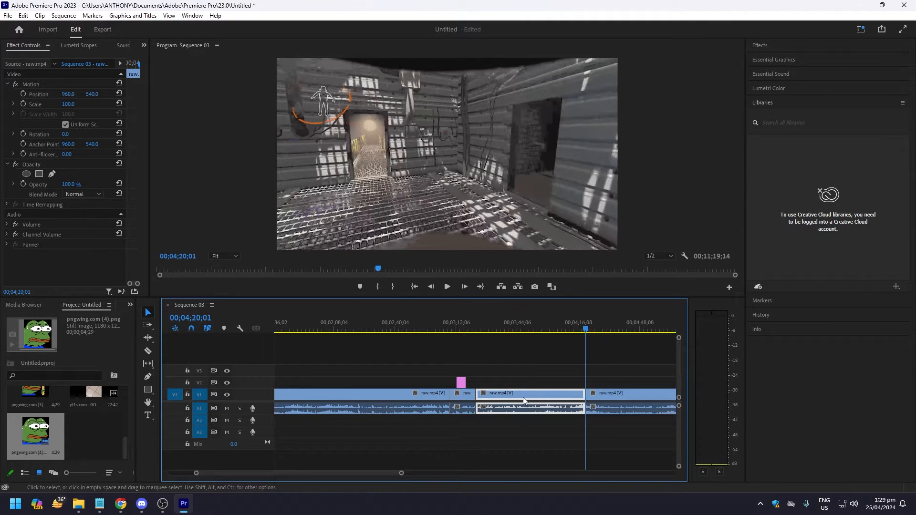
left_click(594, 396)
left_click(563, 399)
right_click(518, 399)
left_click(500, 399)
right_click(529, 402)
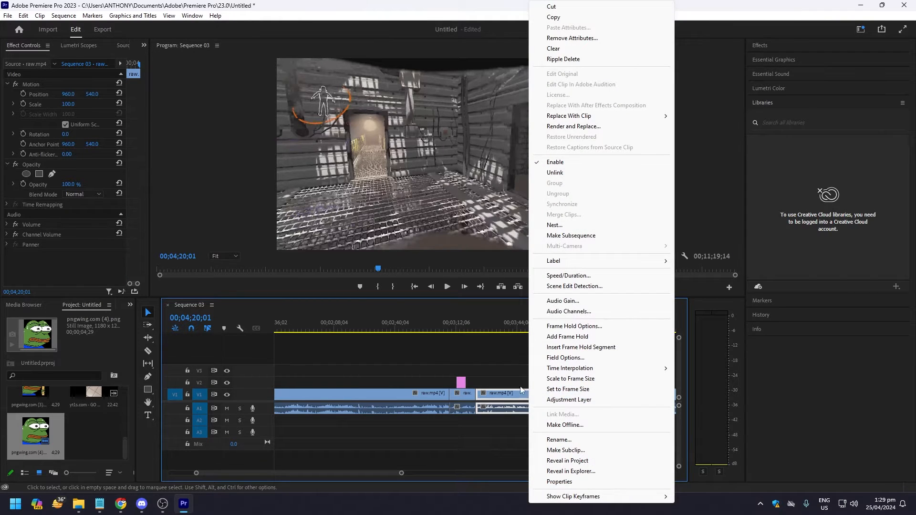
left_click(557, 277)
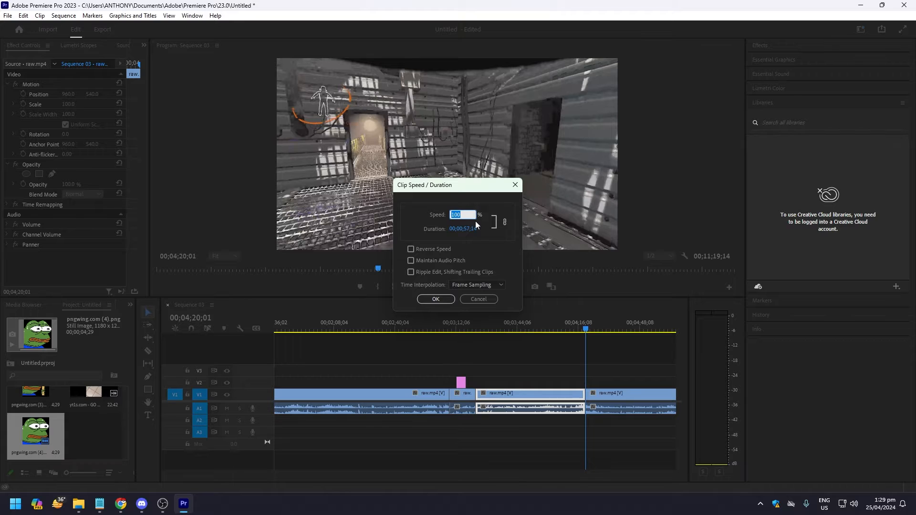
type("400")
key("Return")
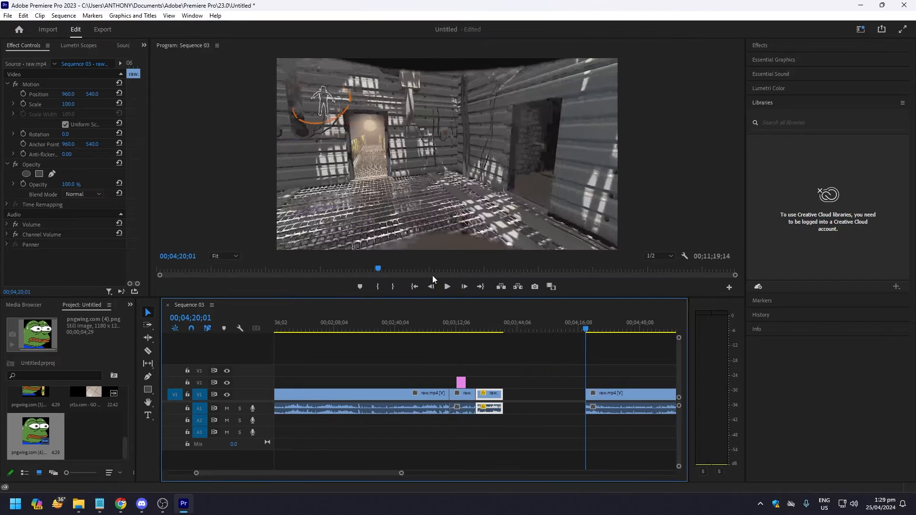
Ripple delete the gap between the sped-up raw.mp4 section and the clip that follows it
right_click(543, 398)
key("Escape")
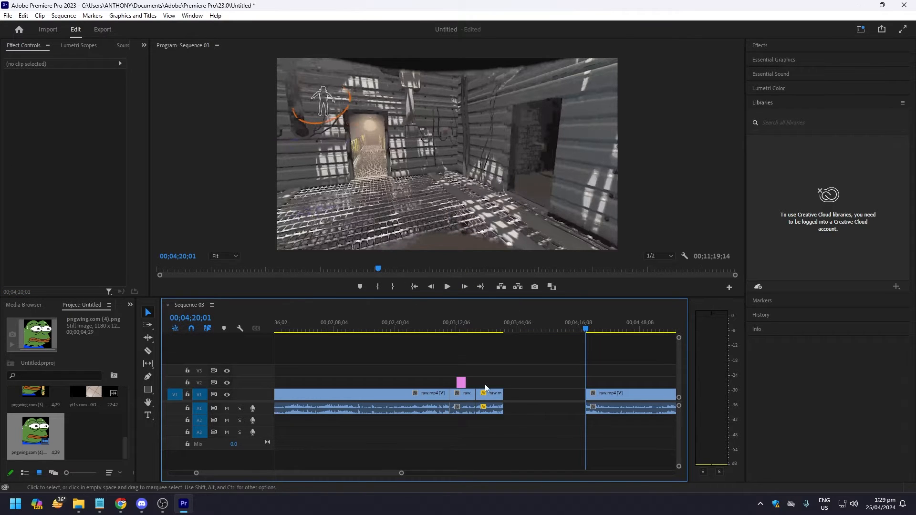
left_click(488, 394)
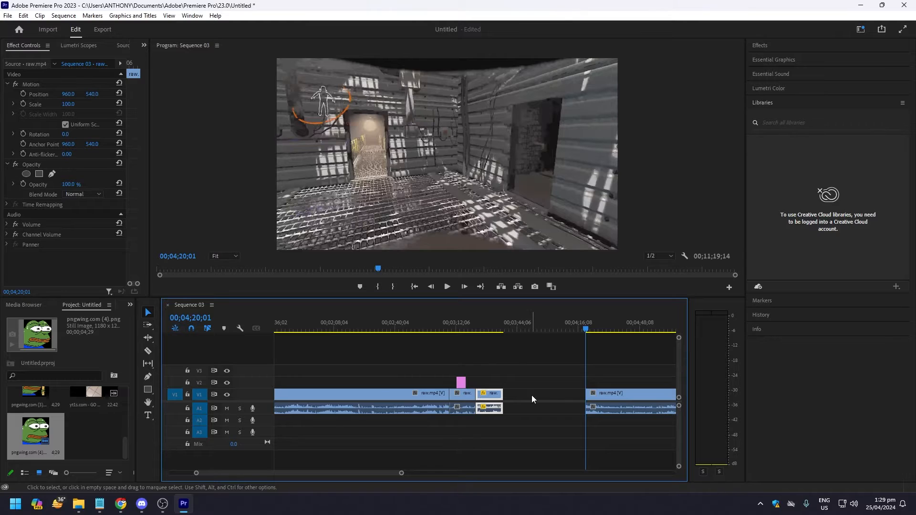
left_click(607, 396)
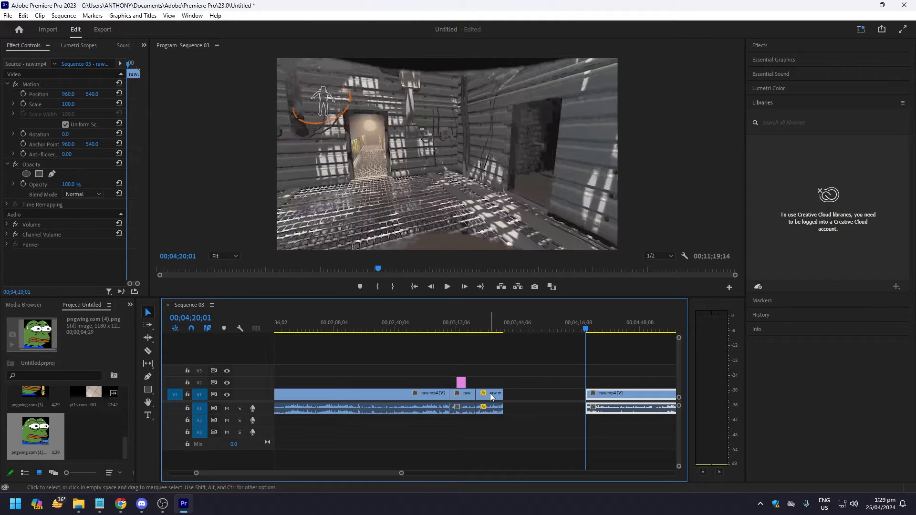
right_click(534, 395)
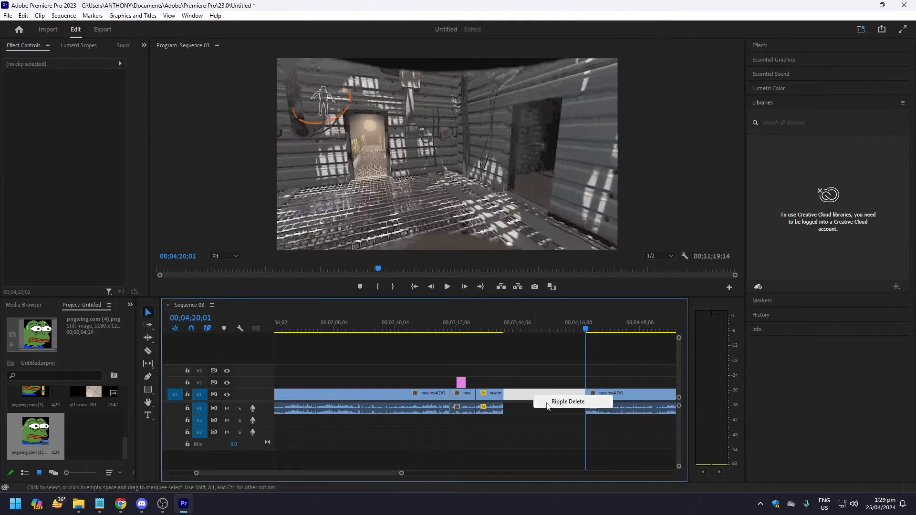
left_click(546, 402)
Play back the sped-up raw.mp4 section from its start to check the new pace
left_click_drag(478, 322, 473, 323)
key("space")
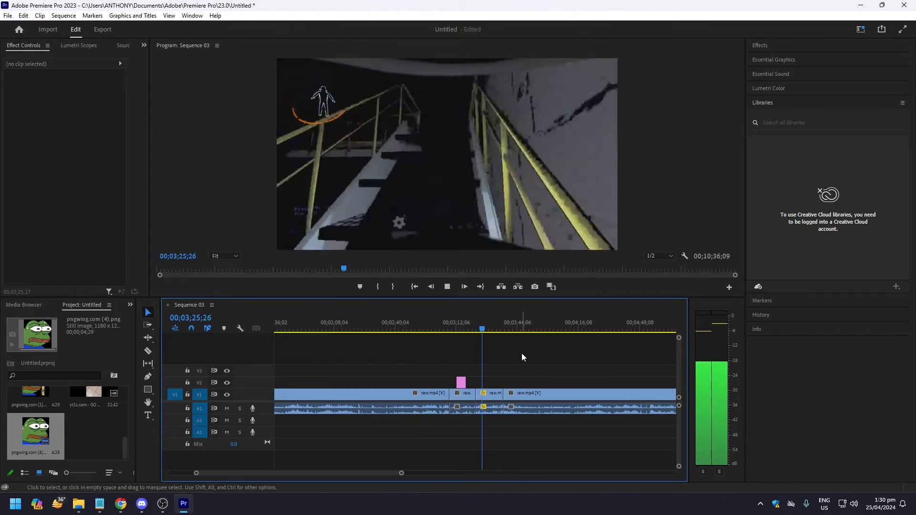
key("space")
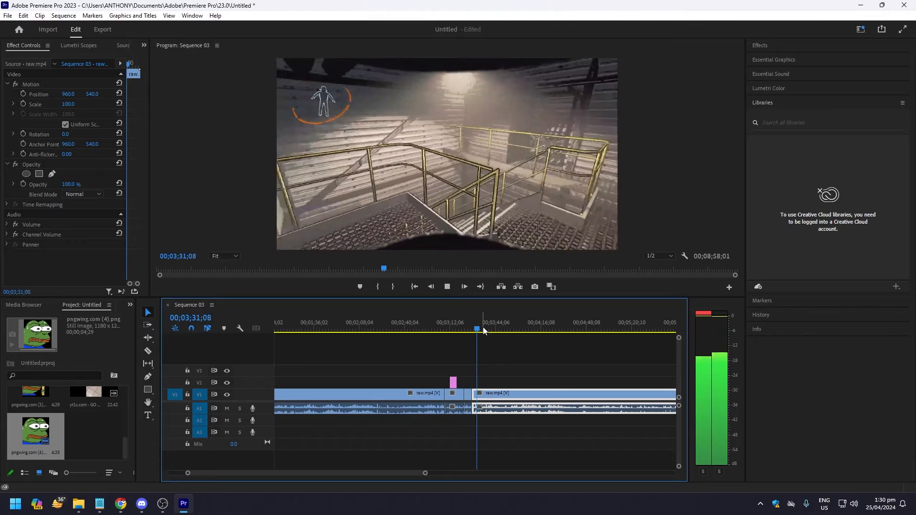
Place pngwing.com (3).png on V2 at 00;03;31;28 and extend its end to about 00;03;43;23
key("space")
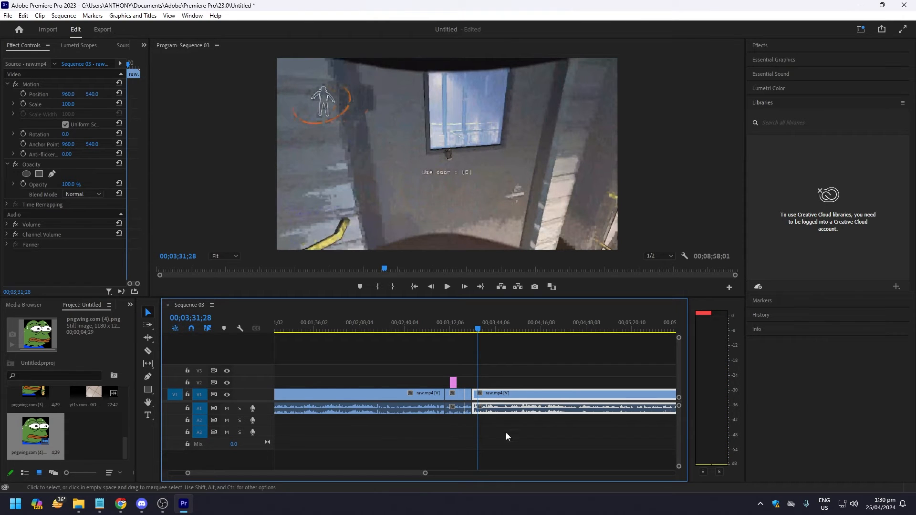
scroll(78, 433, "up", 2)
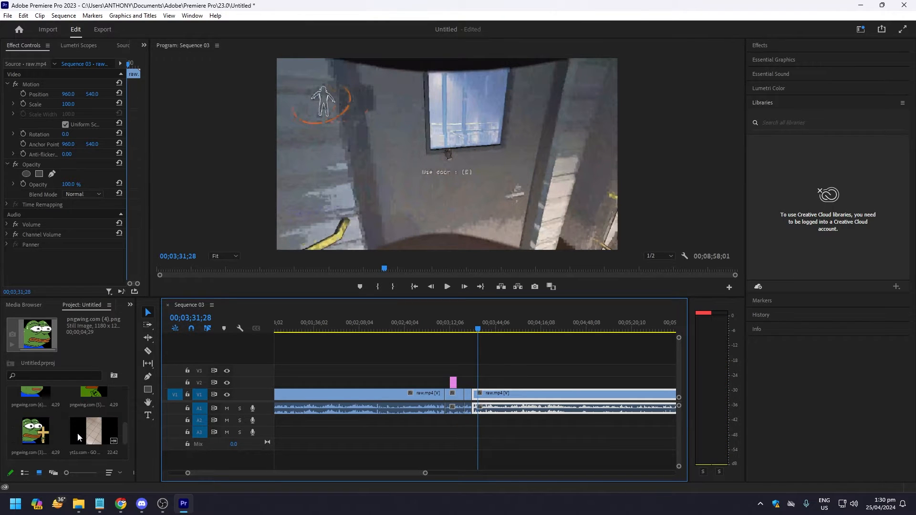
left_click_drag(44, 435, 477, 352)
left_click_drag(491, 384, 481, 383)
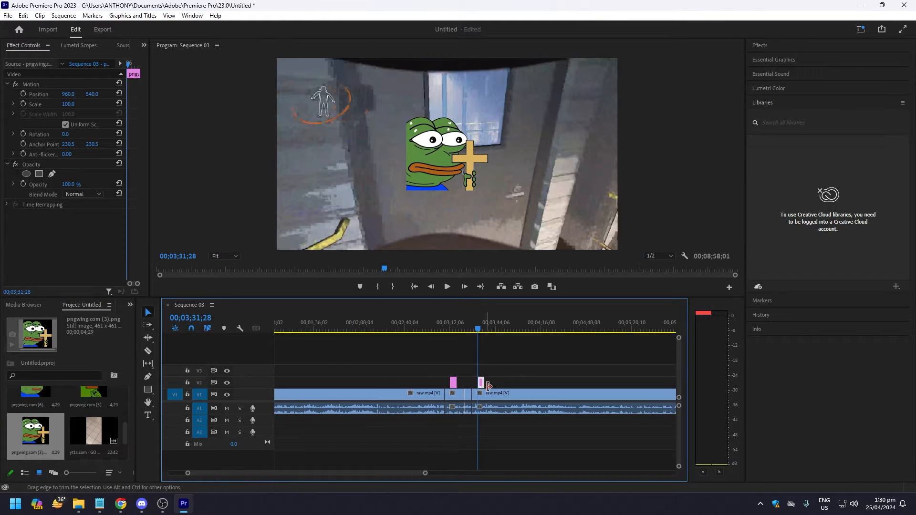
left_click_drag(478, 330, 491, 392)
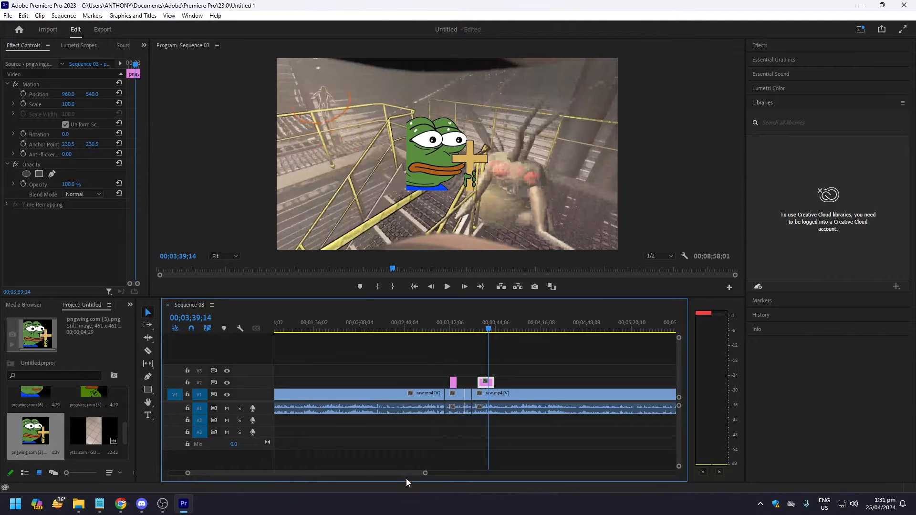
Keyframe the opacity of pngwing.com (3).png from 4% at 00;03;31;28 to 100% at 00;03;34;15
left_click_drag(425, 475, 337, 473)
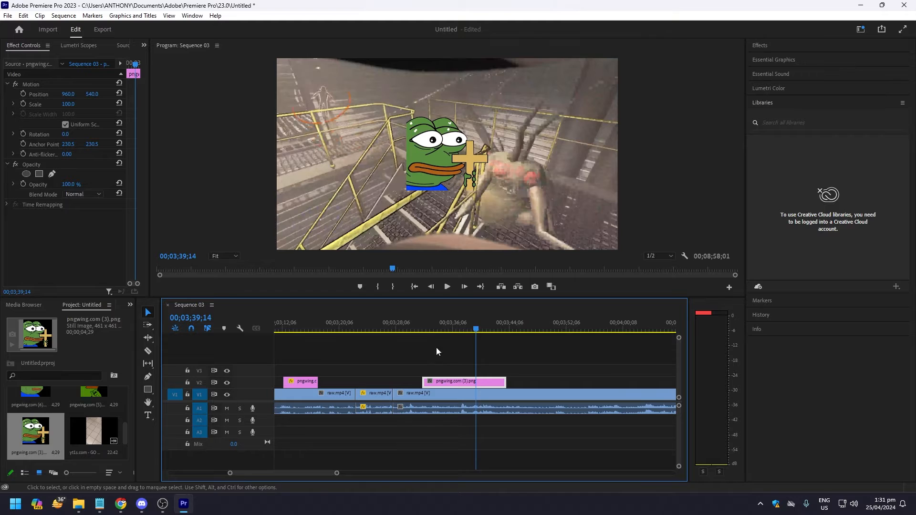
left_click(425, 322)
left_click_drag(424, 322, 422, 324)
key("Left")
key("Left")
key("Right")
key("Right")
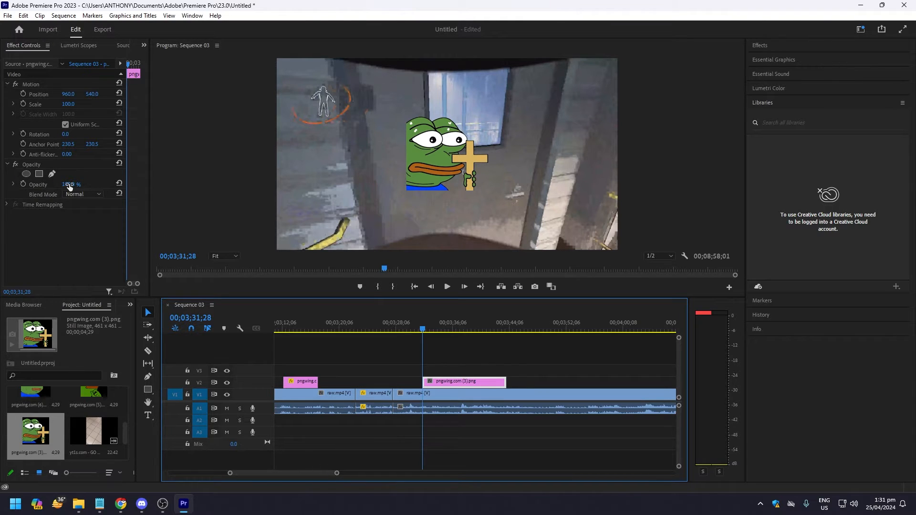
left_click_drag(69, 187, 27, 186)
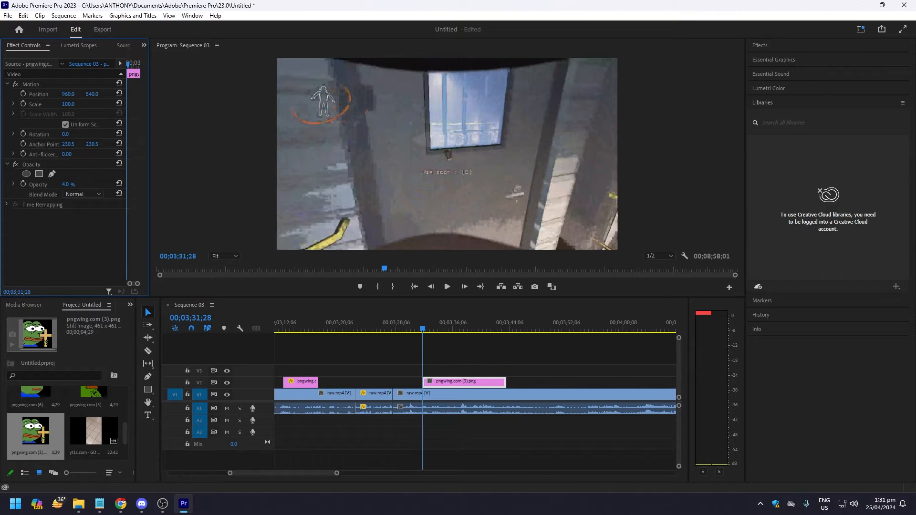
left_click(442, 382)
left_click(23, 184)
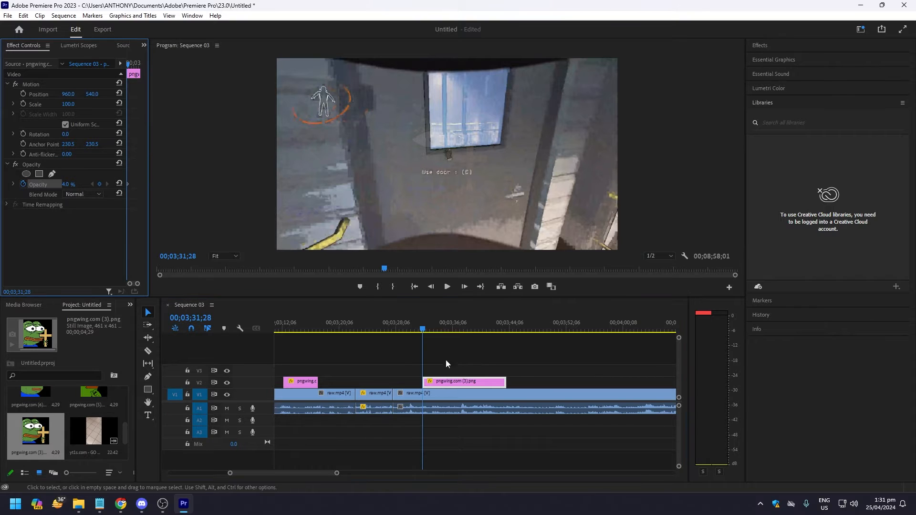
left_click(437, 329)
left_click_drag(65, 185, 153, 191)
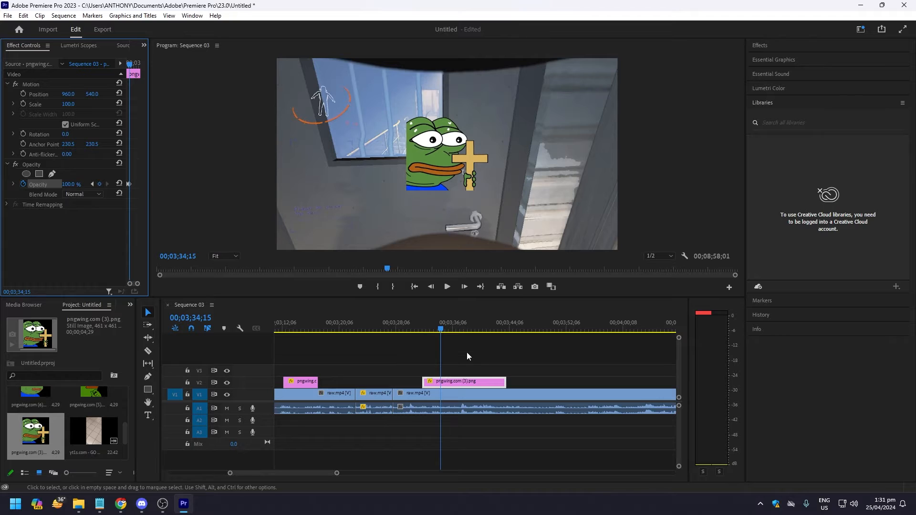
Keyframe the scale of pngwing.com (3).png from 100 at its start to 214 at 00;03;43;23
left_click(422, 328)
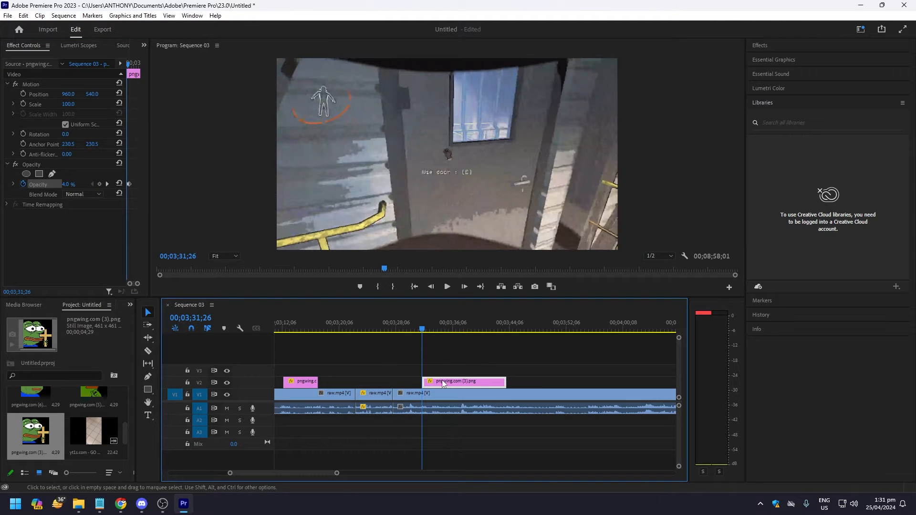
left_click(23, 104)
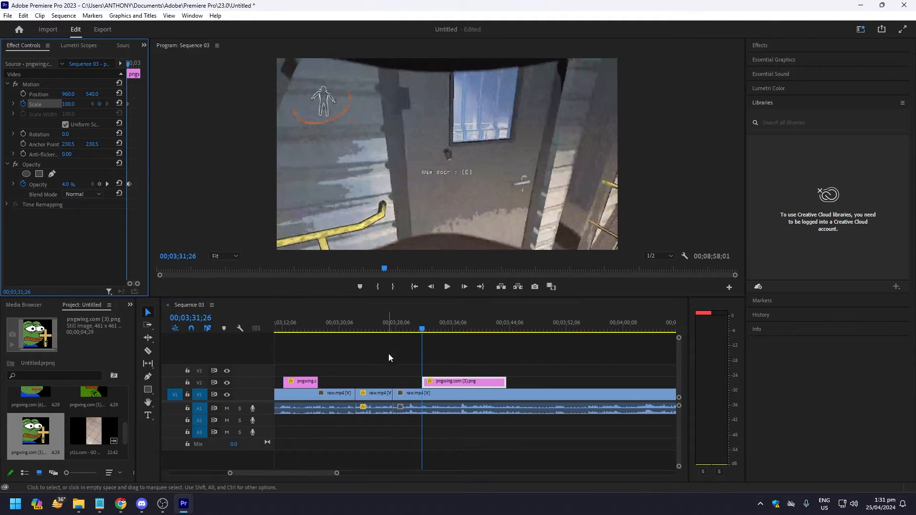
left_click_drag(492, 329, 506, 329)
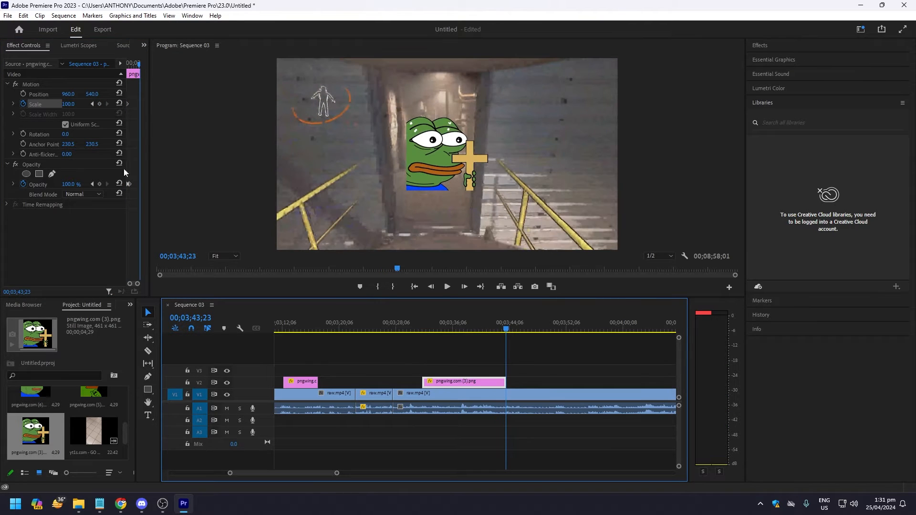
left_click(72, 104)
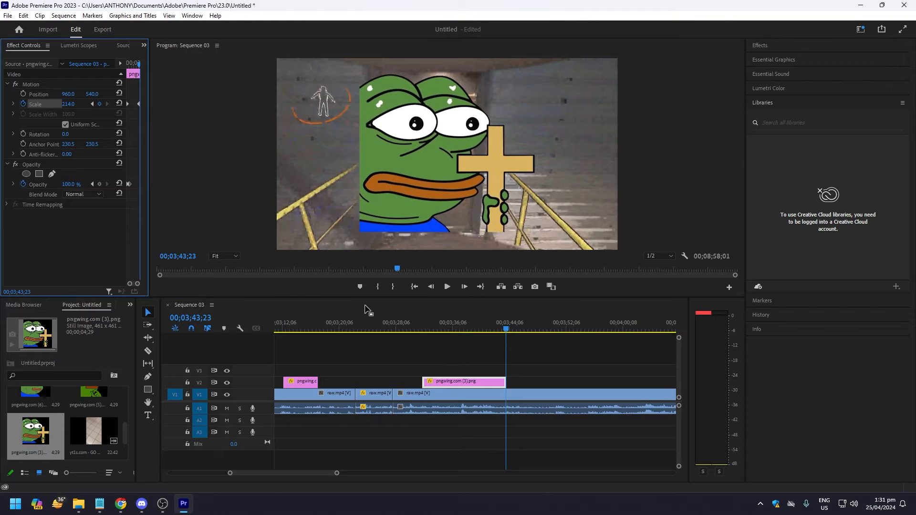
Play back the fade-in and growth of pngwing.com (3).png over the gameplay footage
left_click(419, 329)
key("space")
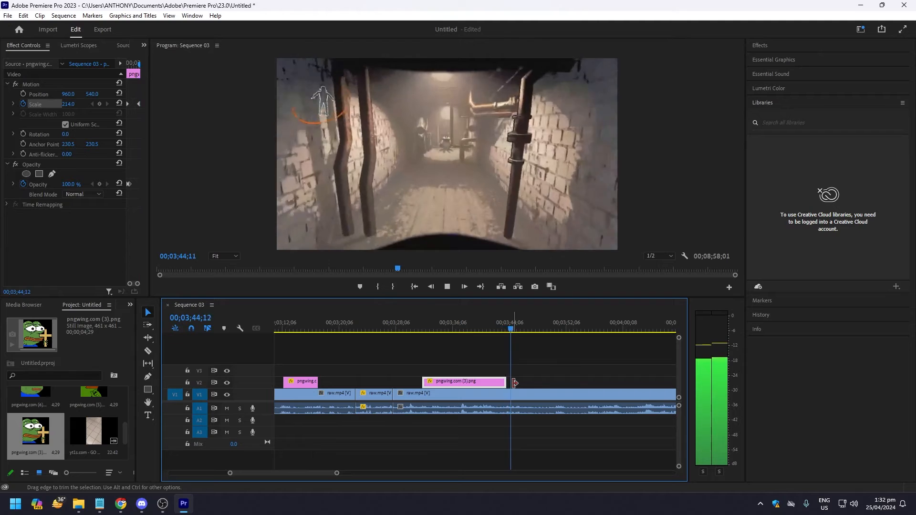
key("space")
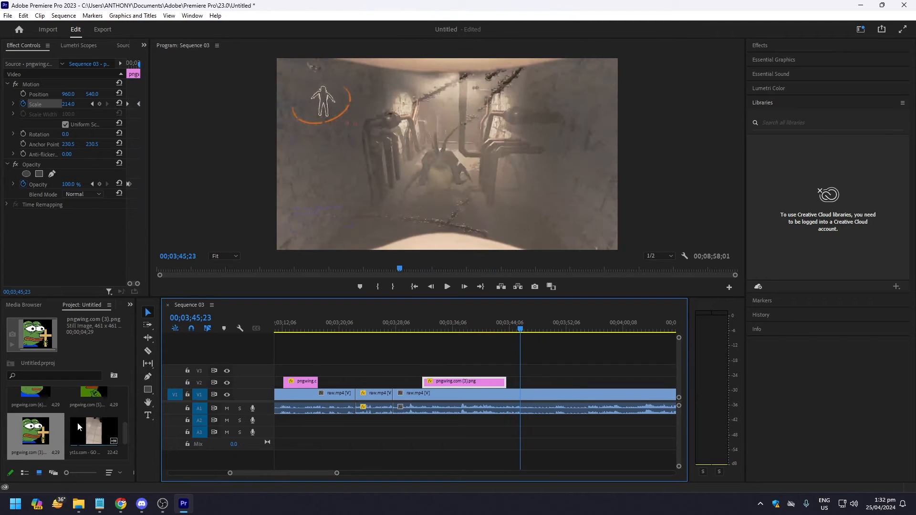
Look through the project's media for another image to add
scroll(76, 422, "up", 3)
scroll(89, 432, "down", 4)
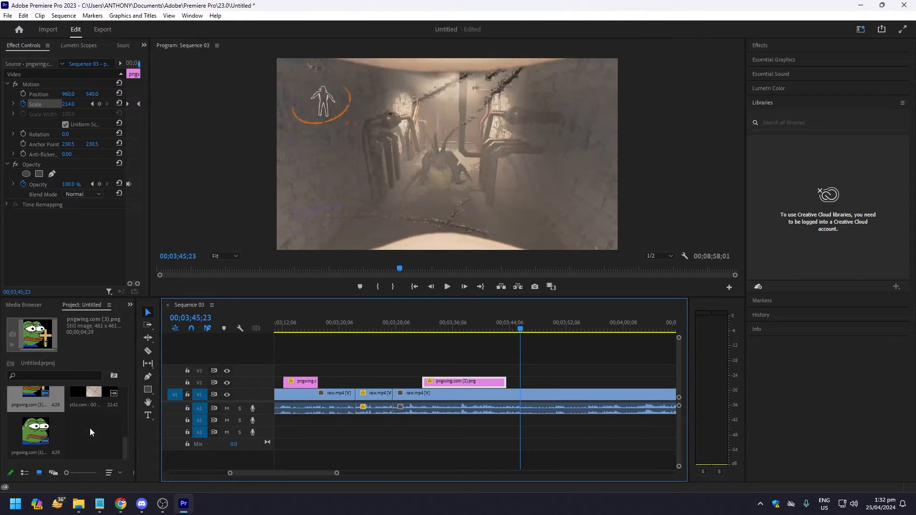
scroll(91, 432, "down", 3)
scroll(102, 445, "down", 1)
scroll(103, 445, "up", 2)
scroll(102, 445, "down", 2)
scroll(103, 445, "up", 2)
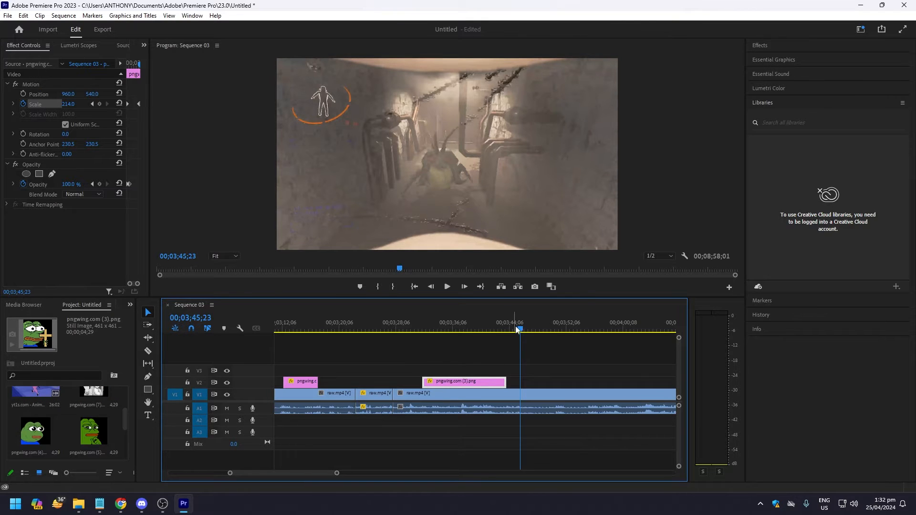
Cut raw.mp4 at 00;03;53;04 and about six seconds further on, and ripple delete the section between the cuts
key("space")
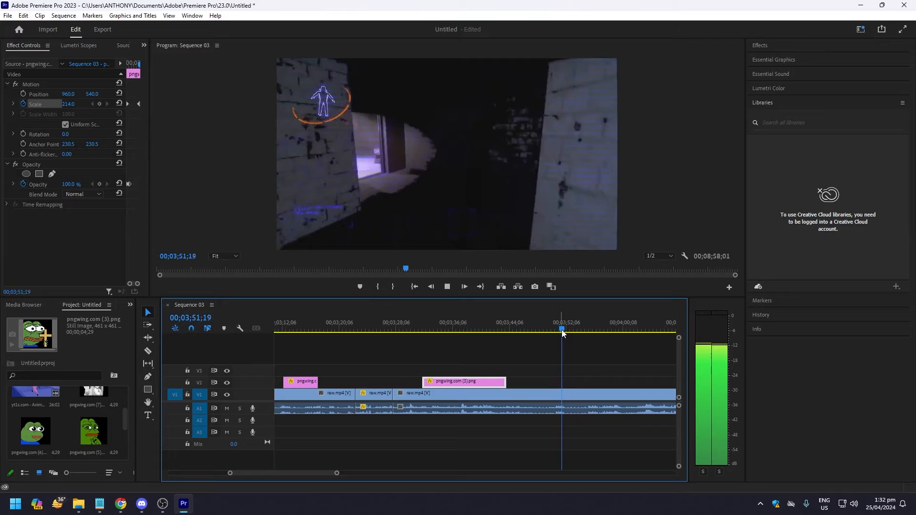
key("space")
key("c")
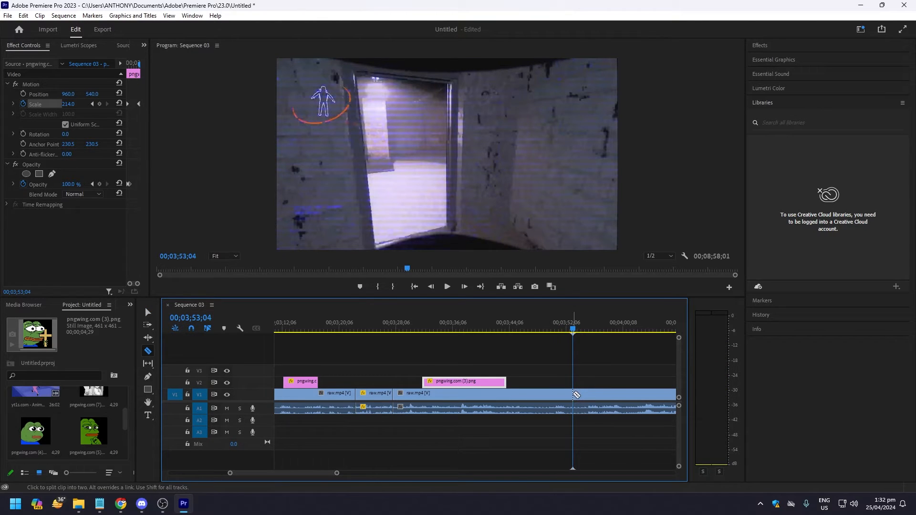
scroll(328, 480, "down", 5)
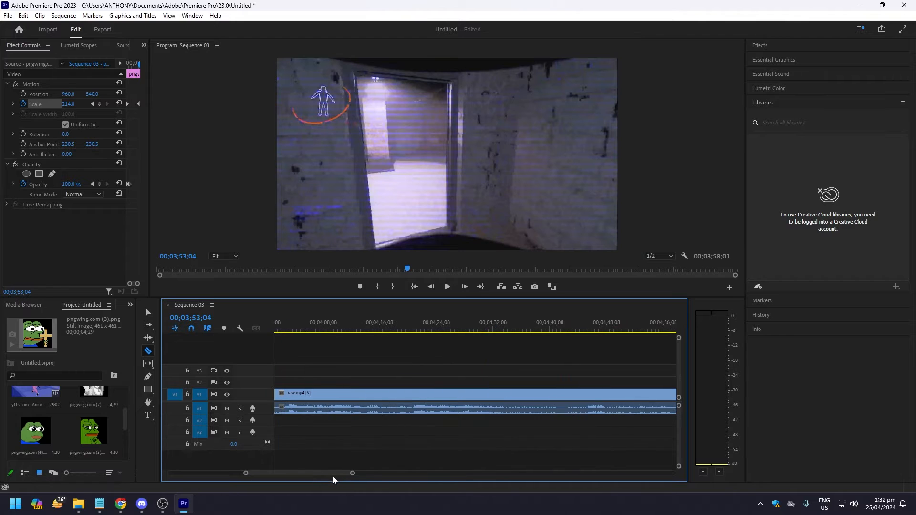
left_click_drag(328, 330, 370, 333)
left_click(368, 394)
key("v")
left_click(350, 396)
key("shift+Delete")
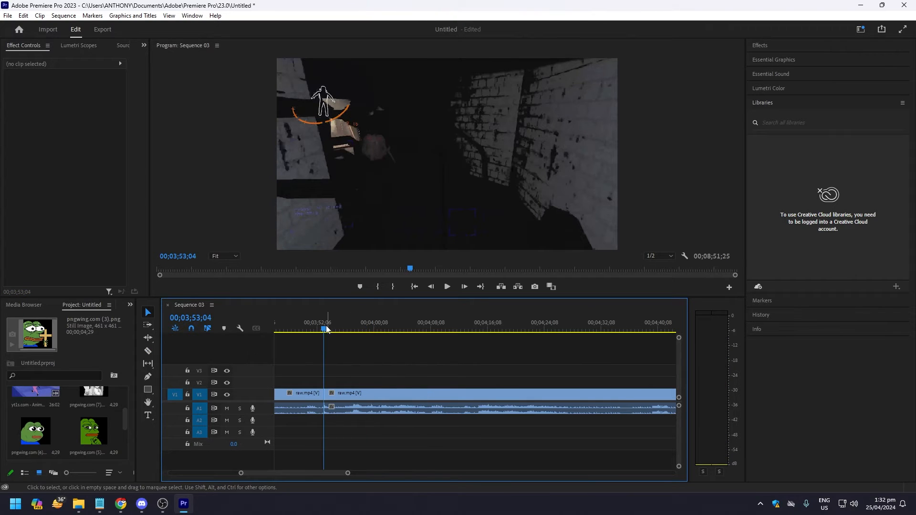
Play from the new cut to 00;03;59;22 and place pngwing.com (7).png on V2 there
key("space")
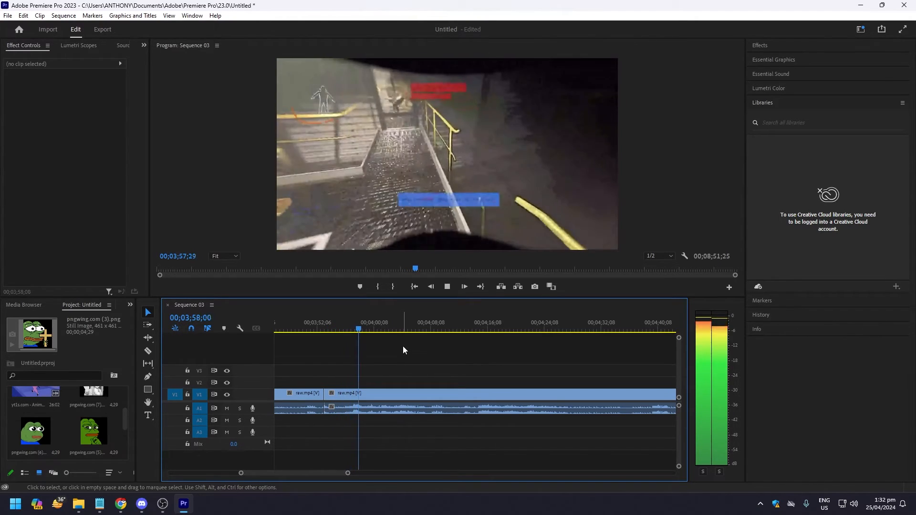
key("space")
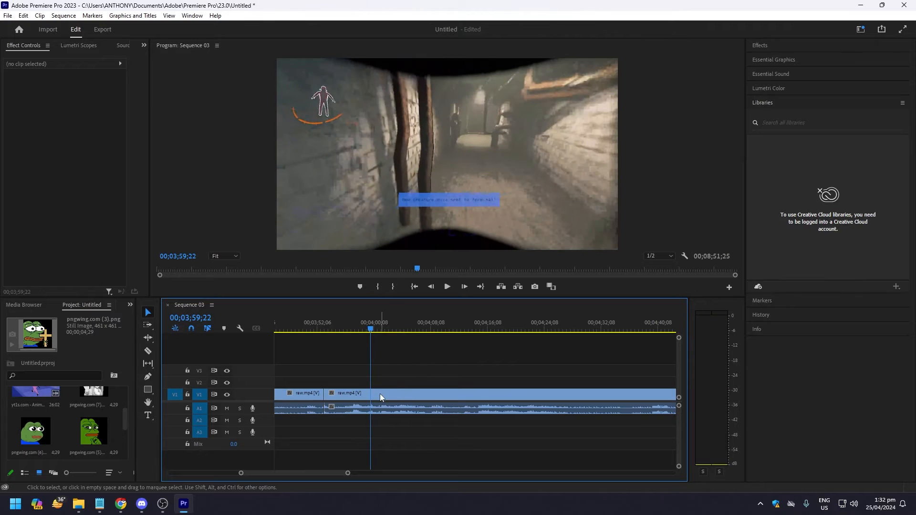
left_click(380, 396)
scroll(117, 418, "up", 2)
left_click_drag(95, 429, 388, 382)
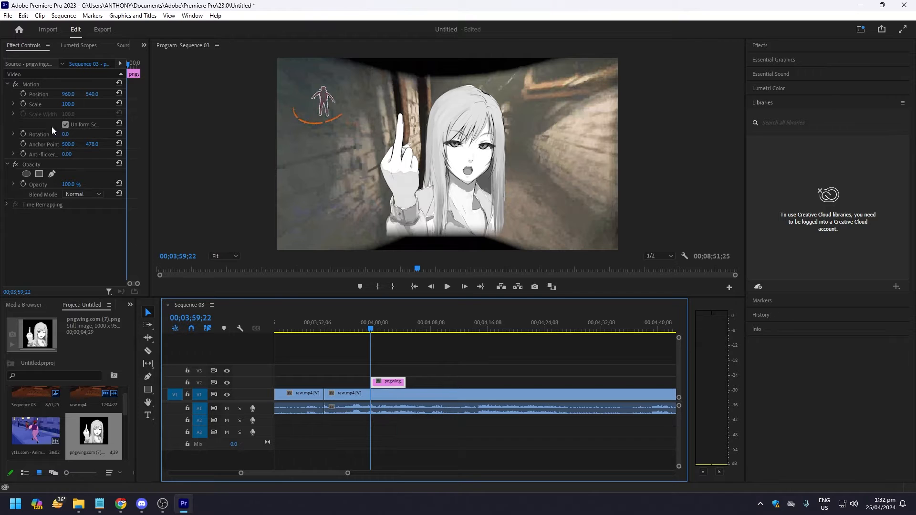
Keyframe the vertical position of pngwing.com (7).png from 1483 at 00;03;59;22 to above the frame at 00;04;04;22
left_click_drag(89, 94, 534, 95)
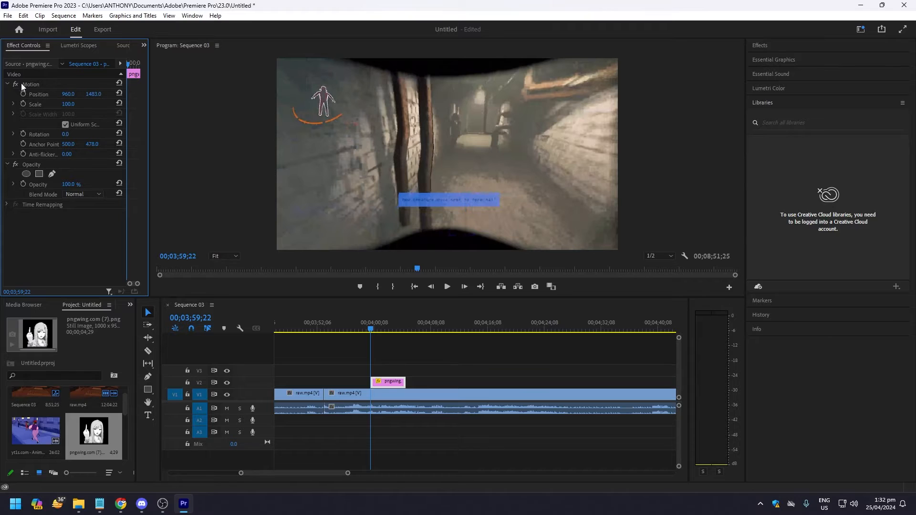
left_click(25, 96)
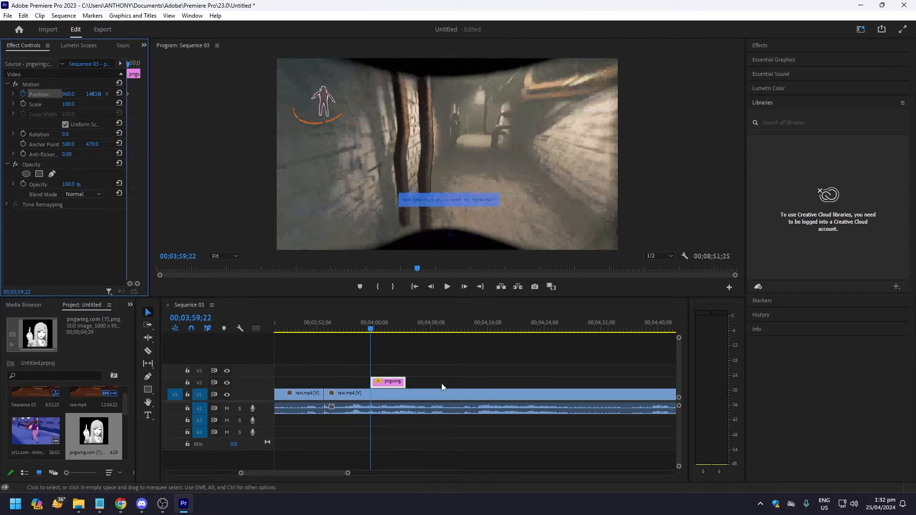
left_click(406, 328)
left_click_drag(405, 329, 406, 329)
left_click_drag(95, 95, 93, 94)
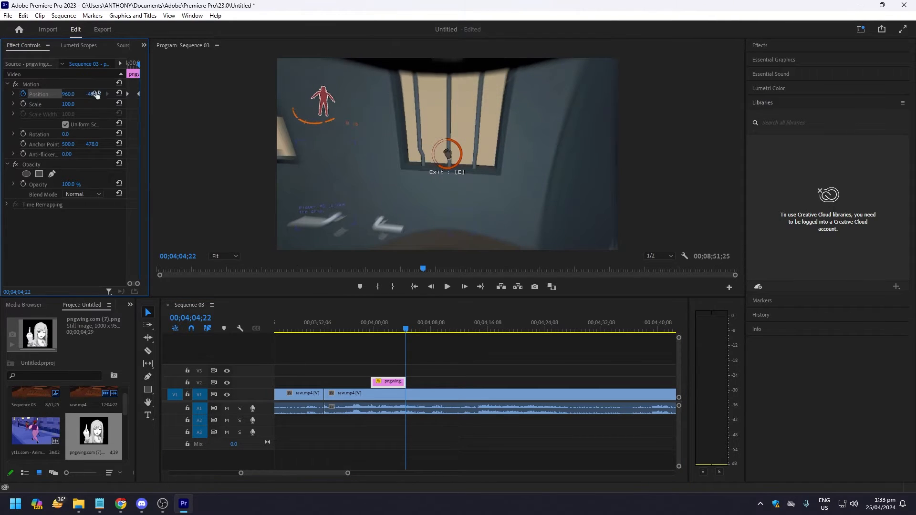
Play back the footage just after pngwing.com (7).png, up to about 00;04;06;22
left_click(360, 326)
key("space")
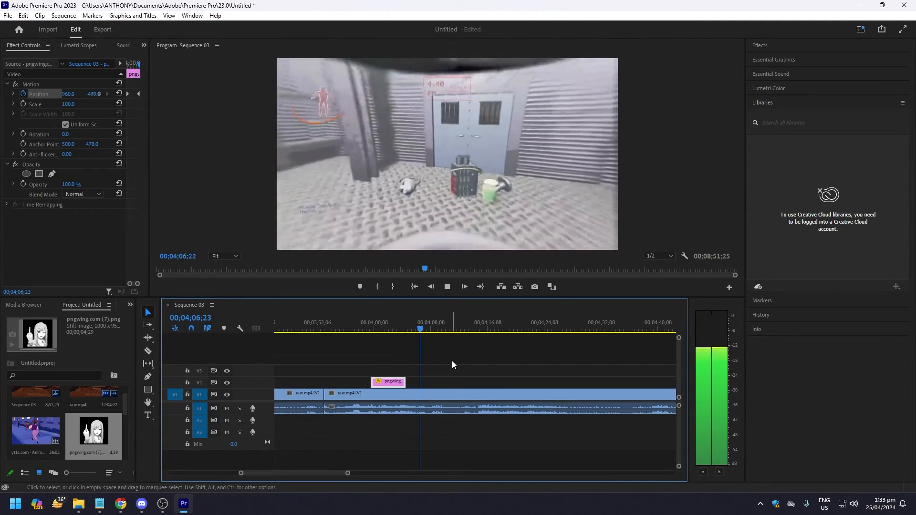
key("space")
left_click(408, 321)
key("space")
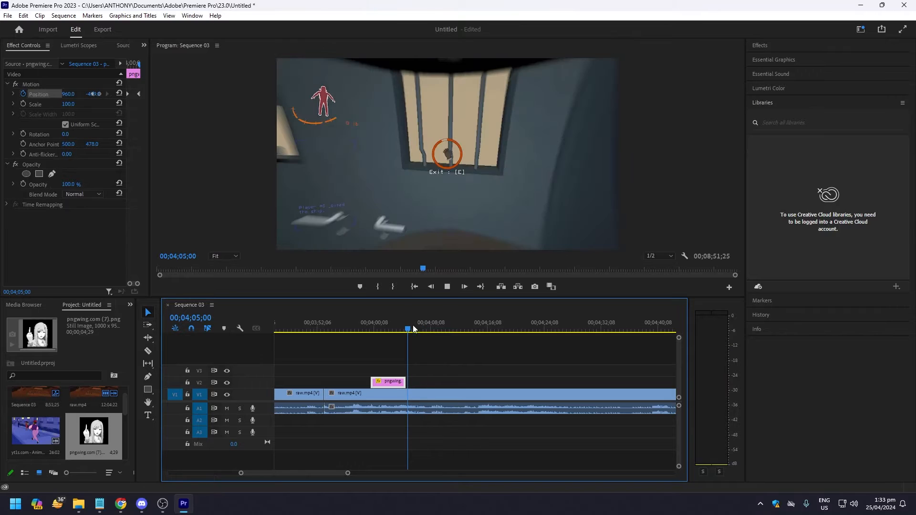
key("space")
left_click_drag(347, 473, 308, 479)
key("space")
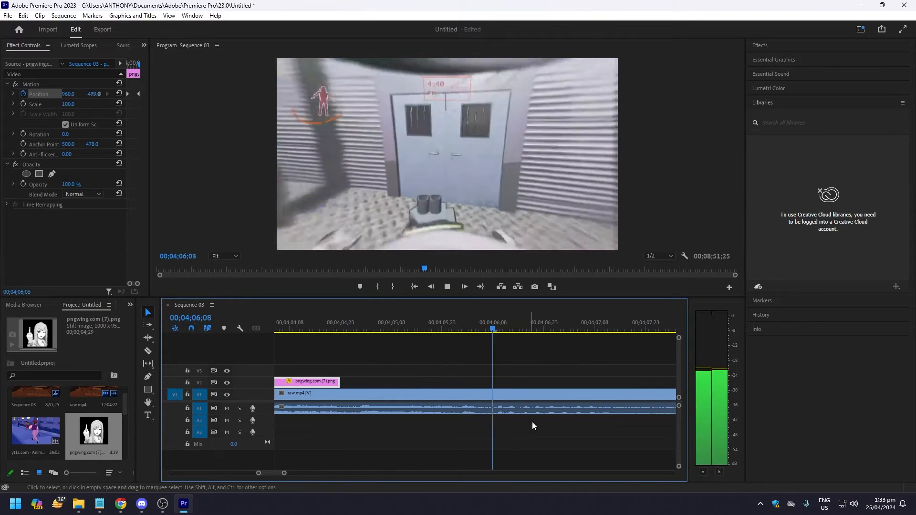
key("space")
Find the start of the next gag by playback and cut raw.mp4 at about 00;04;06;11
left_click(487, 335)
left_click(483, 327)
key("space")
key("space")
key("c")
Replay the footage around the new cut and cut raw.mp4 at 00;04;06;16 and about three frames further on
key("space")
key("space")
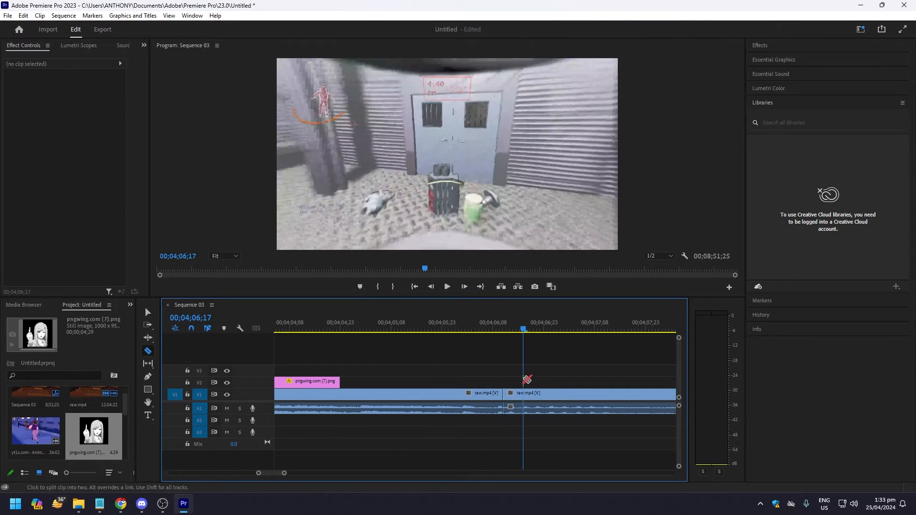
left_click(504, 321)
key("space")
key("space")
left_click(482, 330)
key("space")
key("space")
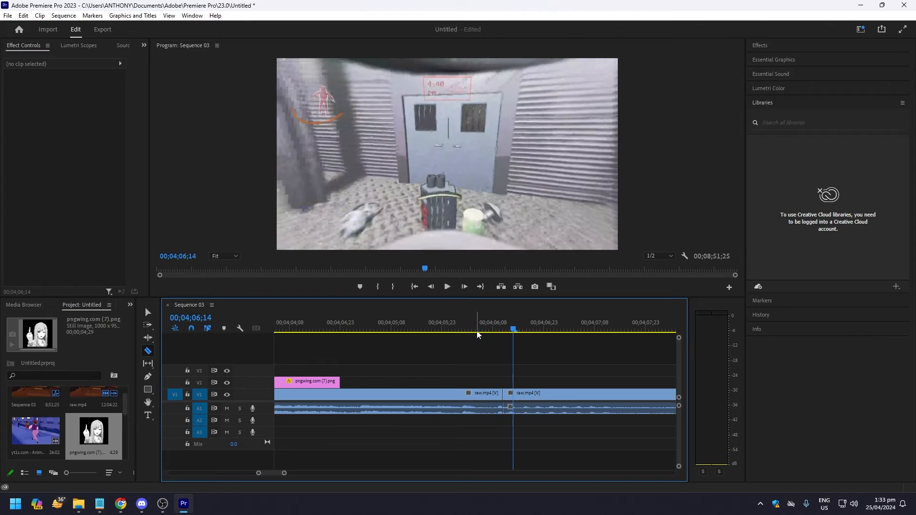
left_click(453, 330)
key("space")
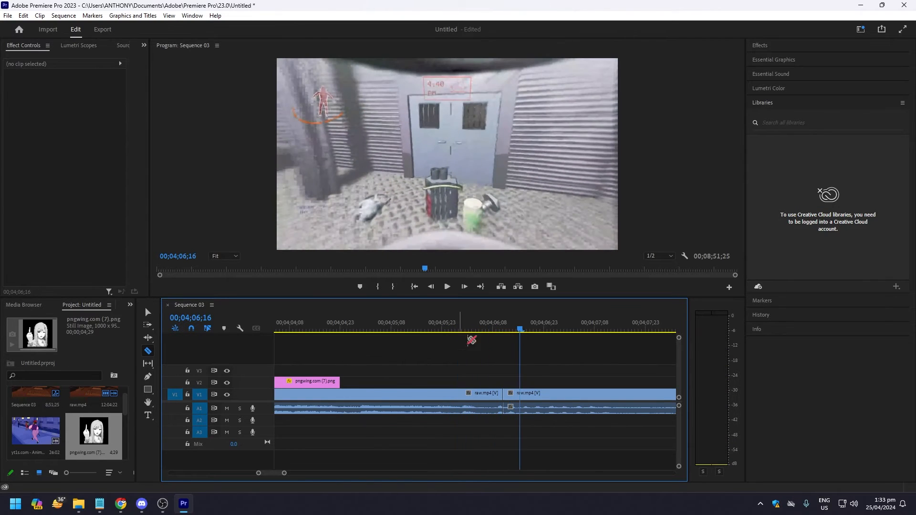
left_click(521, 396)
key("Left")
Cut raw.mp4 at 00;04;06;23, 00;04;06;27, 00;04;07;01, 00;04;07;05 and about four frames further on
left_click_drag(530, 330, 544, 331)
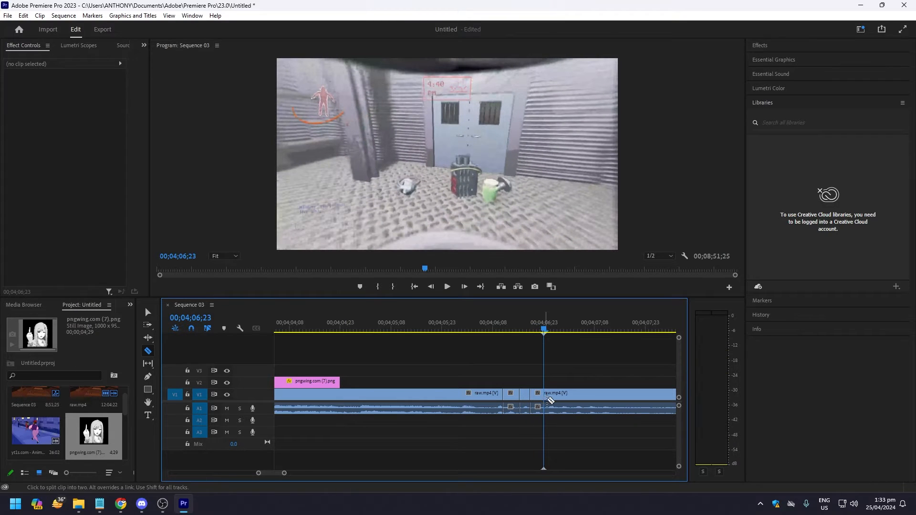
key("space")
key("space")
left_click(559, 325)
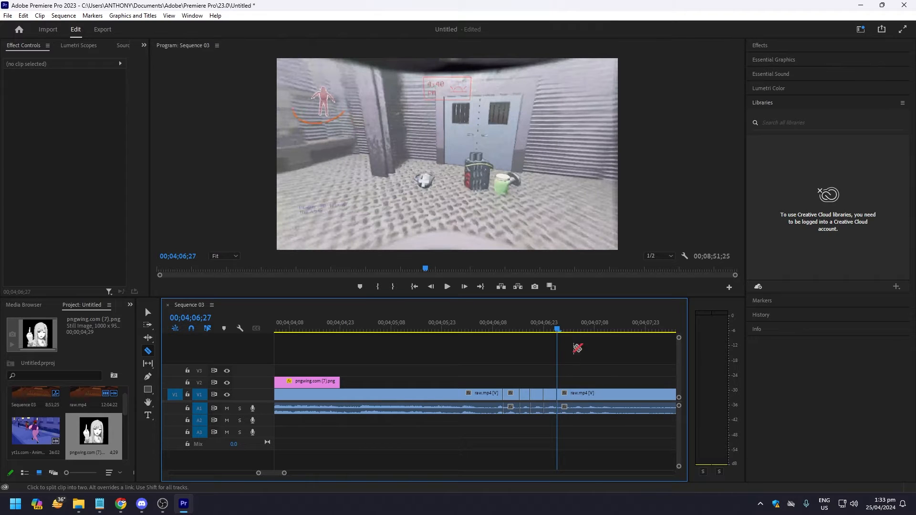
left_click(570, 325)
left_click(572, 389)
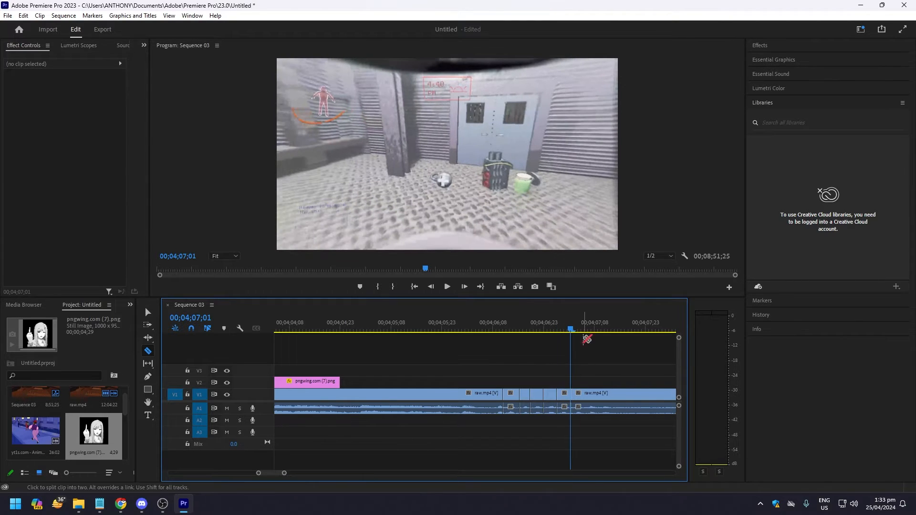
left_click(585, 328)
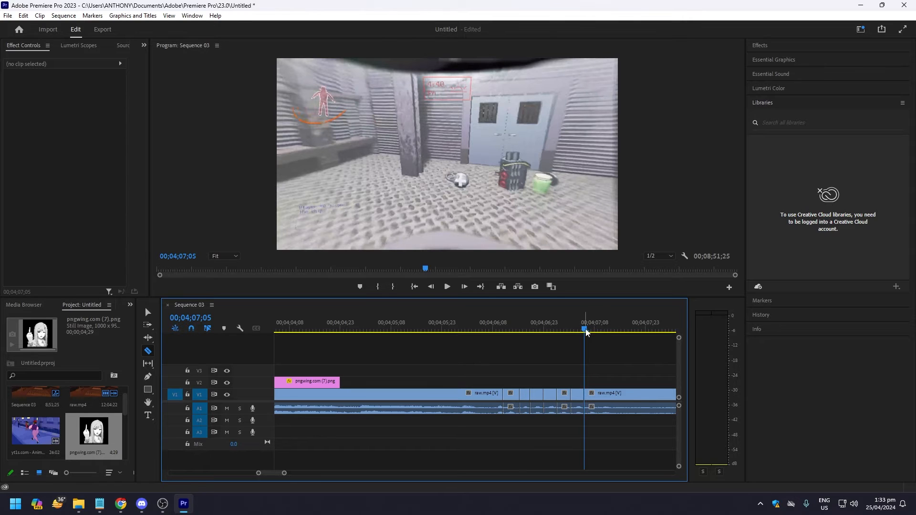
left_click_drag(586, 330, 599, 333)
Select and play the first short raw.mp4 segment, and place the playhead at 00;04;06;13 within it
key("v")
left_click(506, 330)
left_click(512, 394)
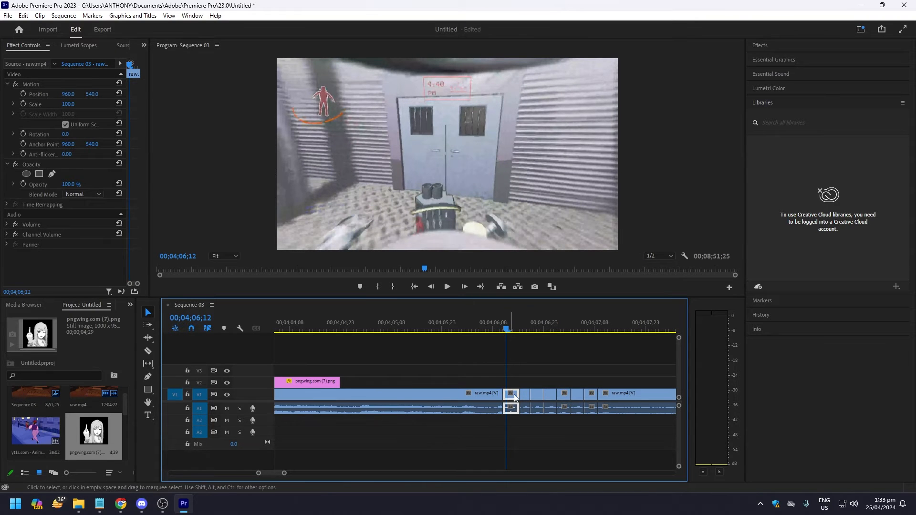
key("space")
key("space")
left_click(510, 328)
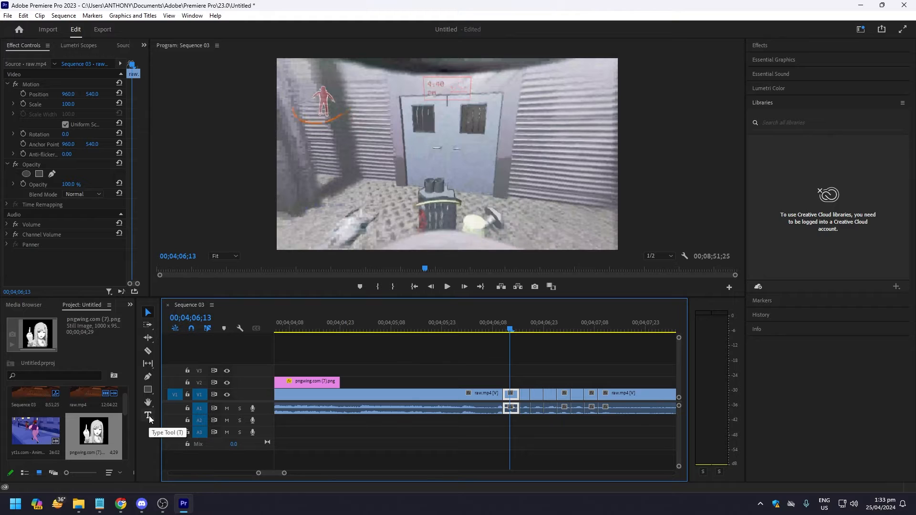
left_click(8, 18)
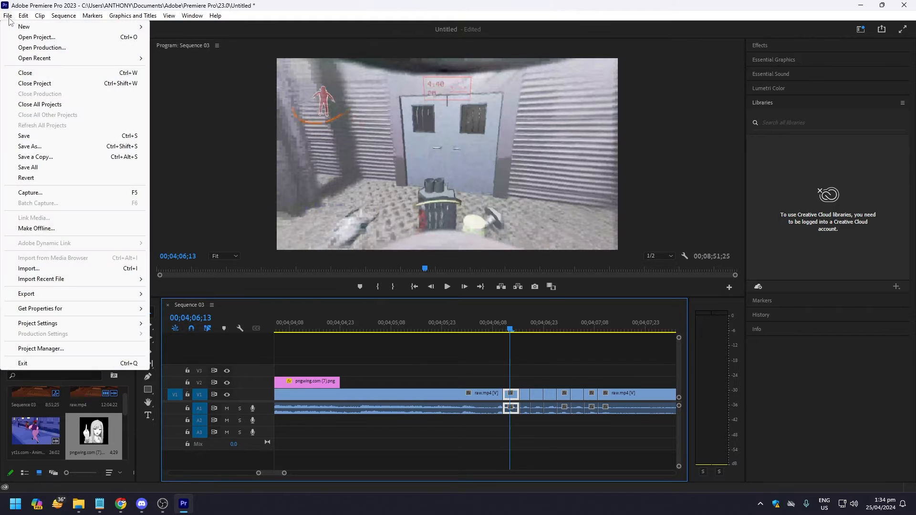
mouse_move(24, 32)
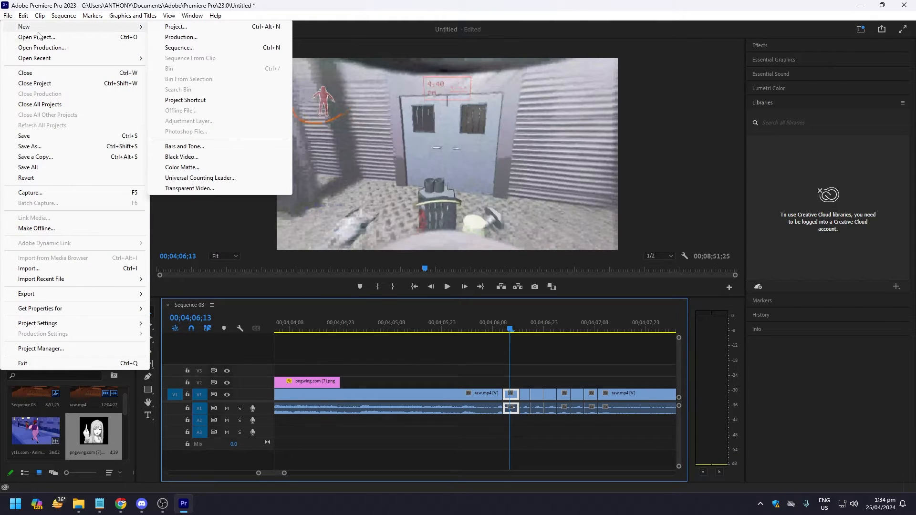
left_click(429, 4)
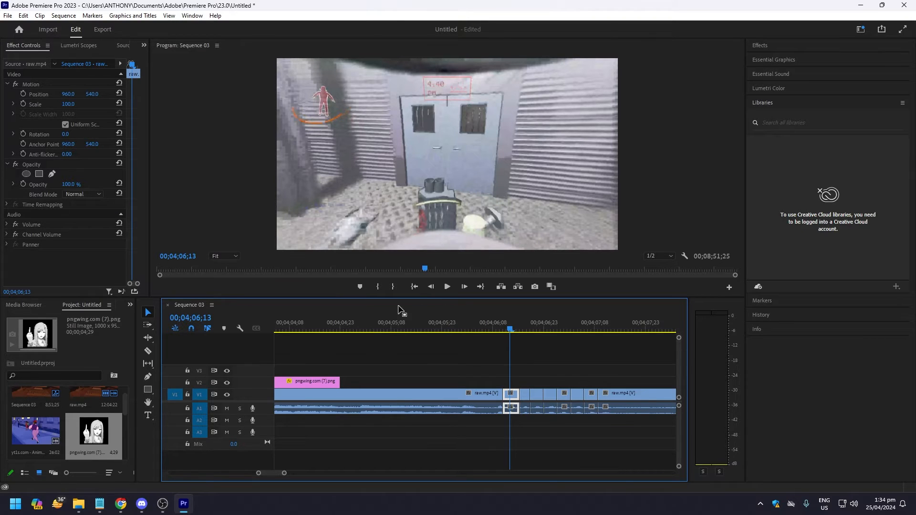
Create a text graphic over the doors and fit its V2 clip to the first short raw.mp4 segment, 00;04;06;11 to 00;04;06;16
left_click(148, 415)
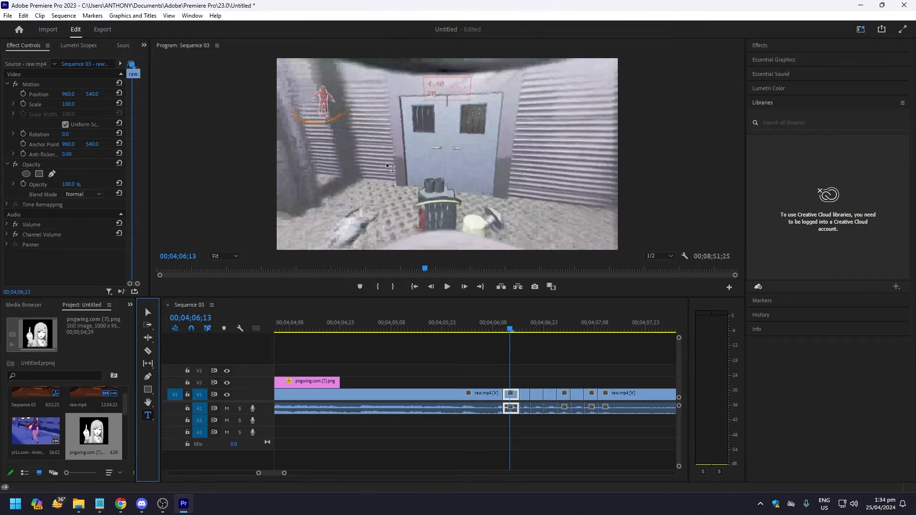
left_click_drag(370, 116, 519, 187)
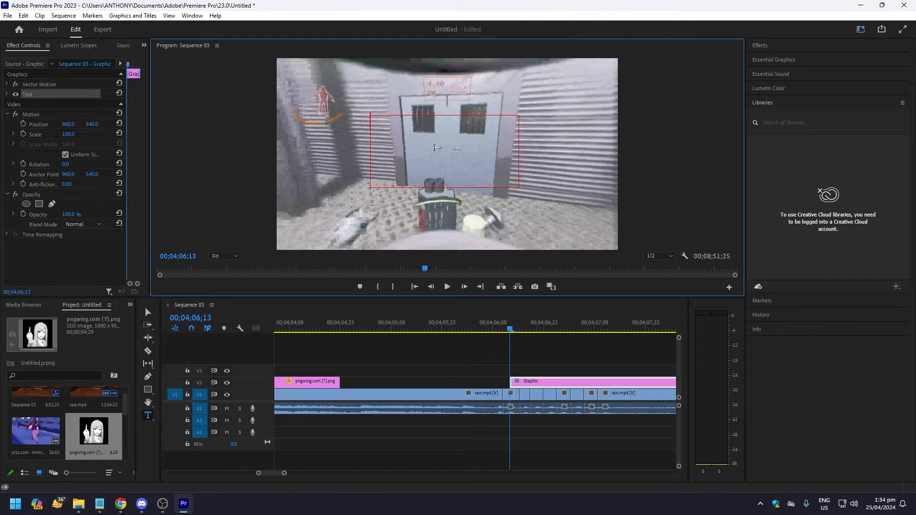
key("v")
left_click_drag(534, 386, 528, 384)
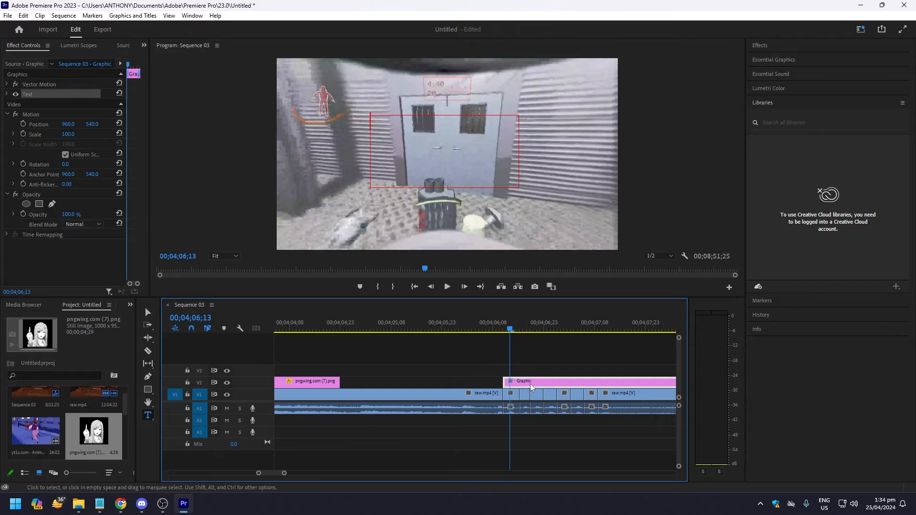
key("Delete")
Open the graphic clip for editing and add a text box over the doors reading NOPE
double_click(512, 383)
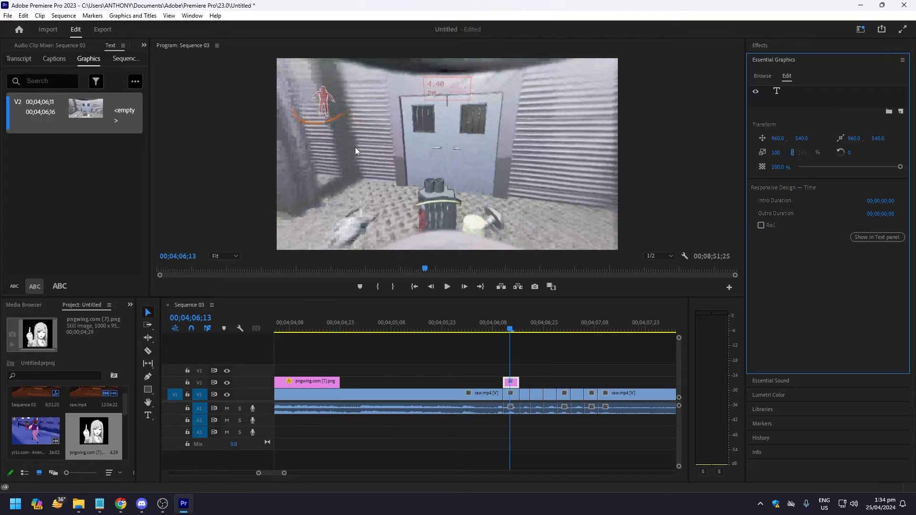
left_click(148, 415)
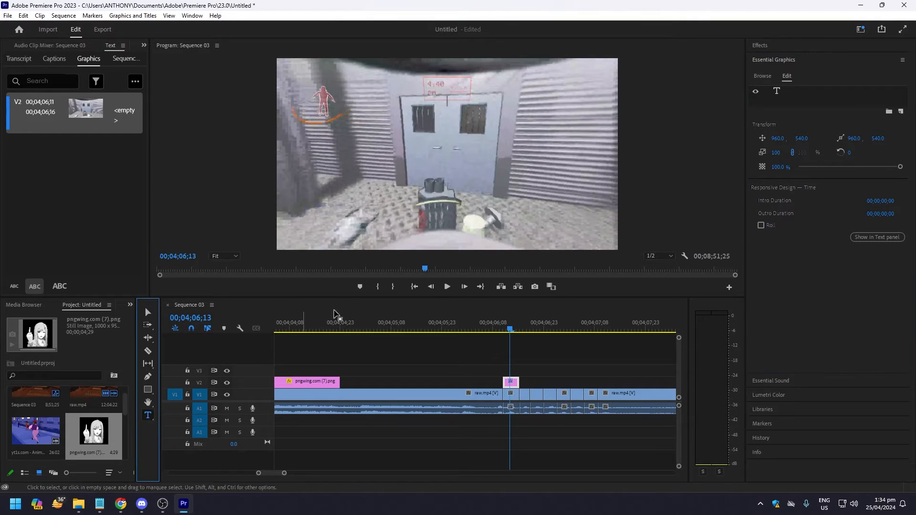
left_click_drag(469, 190, 512, 189)
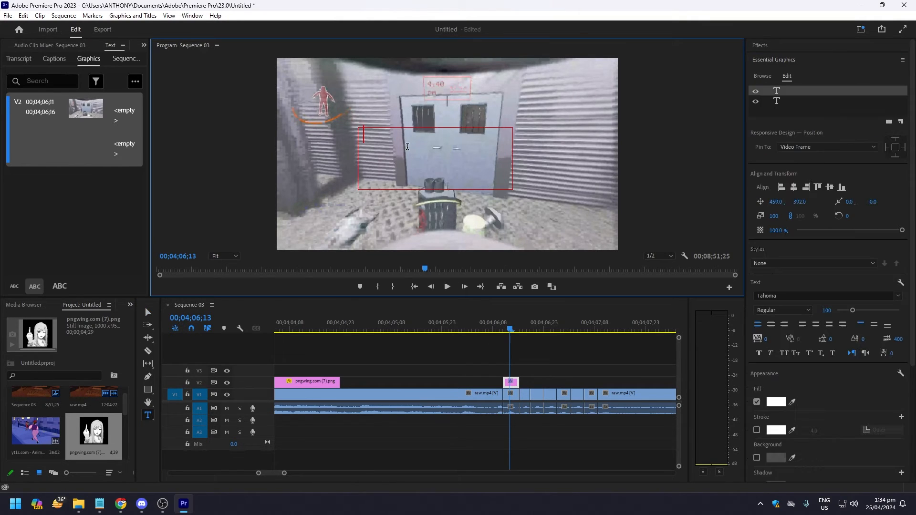
type("NOPE")
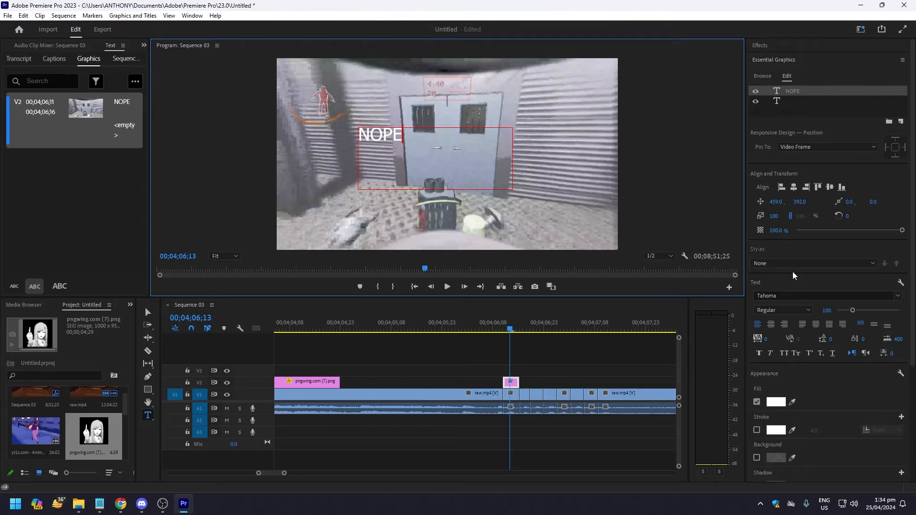
Set the font of the NOPE text to Showcard Gothic
key("ctrl+a")
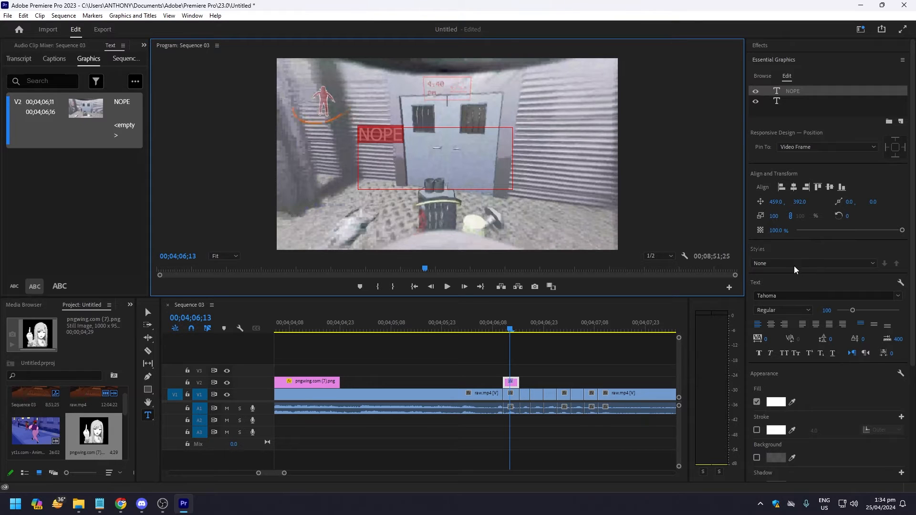
left_click(794, 297)
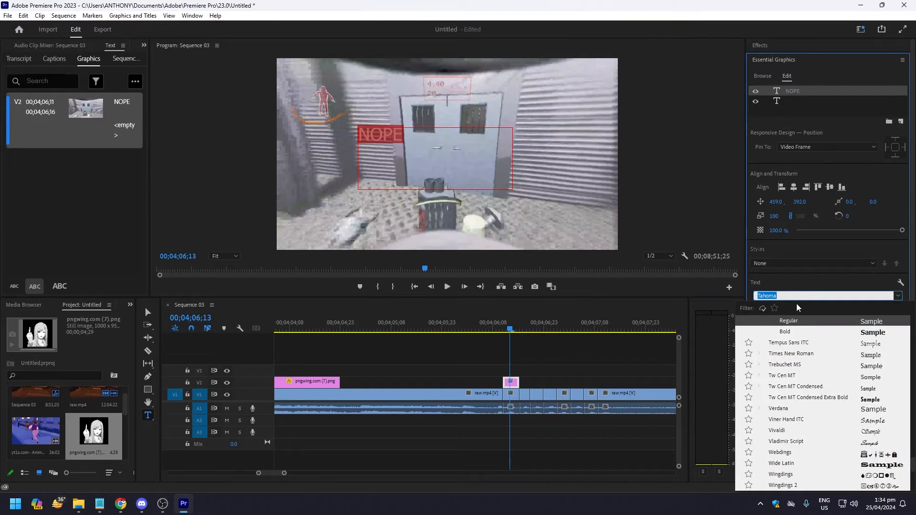
scroll(824, 446, "up", 4)
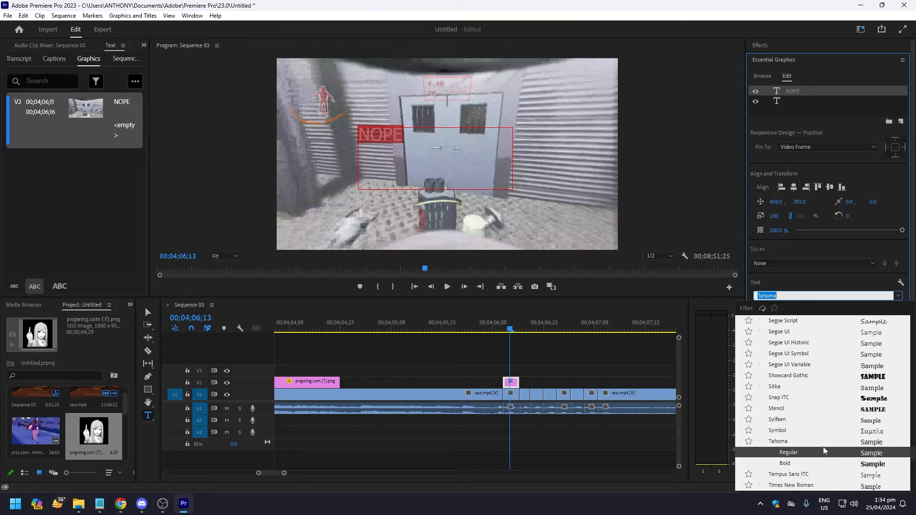
left_click(787, 376)
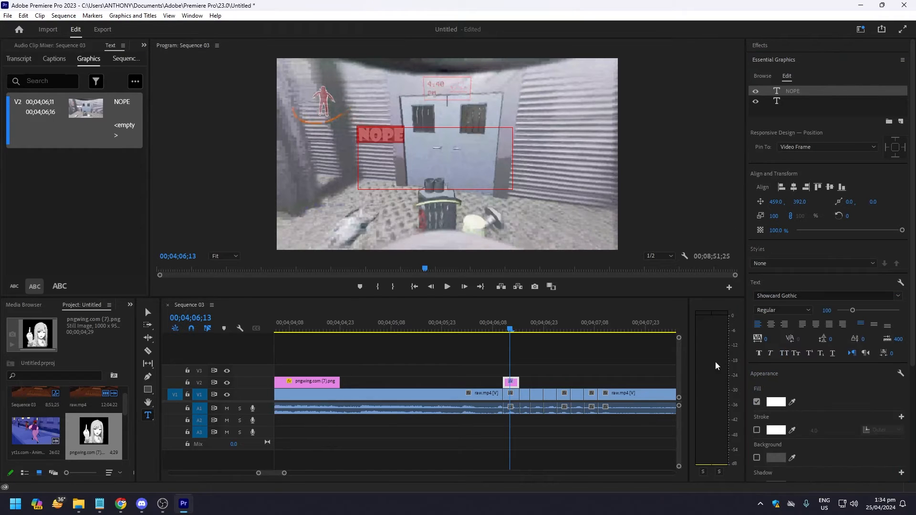
left_click(416, 148)
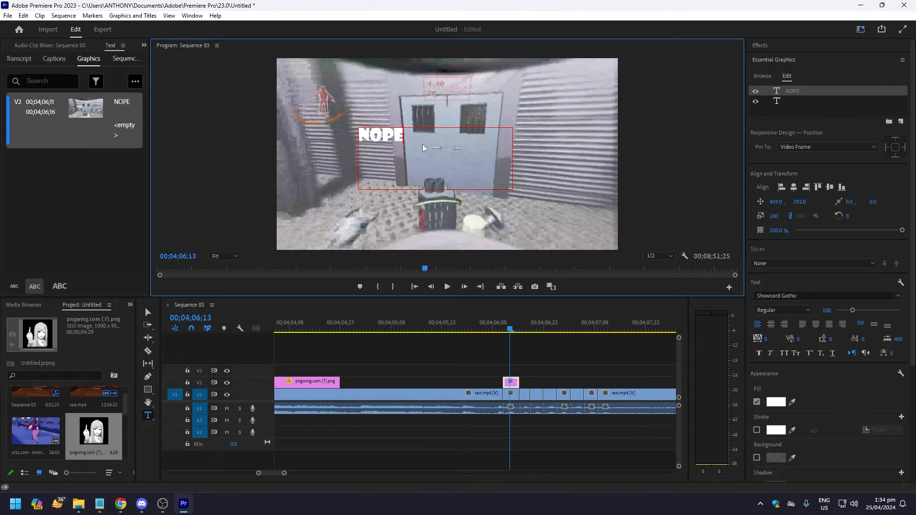
Change the fill colour of the NOPE text to yellow
key("ctrl+a")
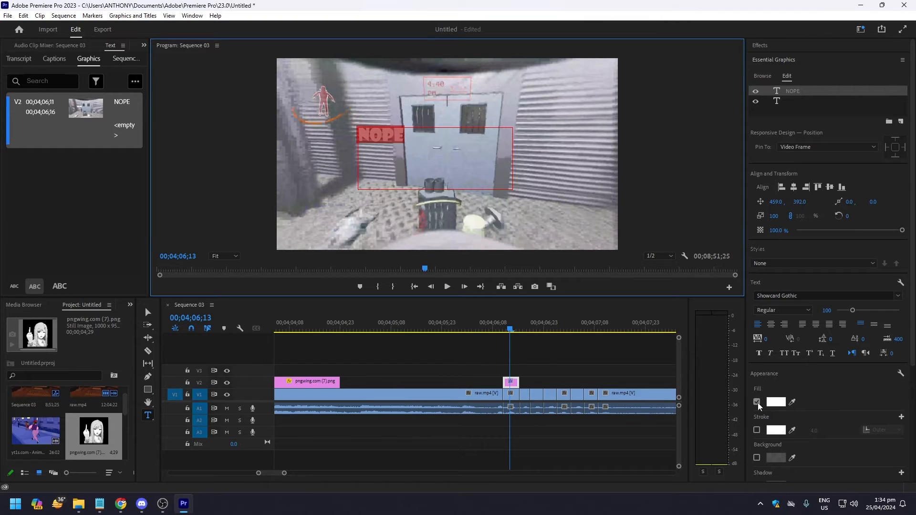
left_click(782, 403)
left_click(375, 135)
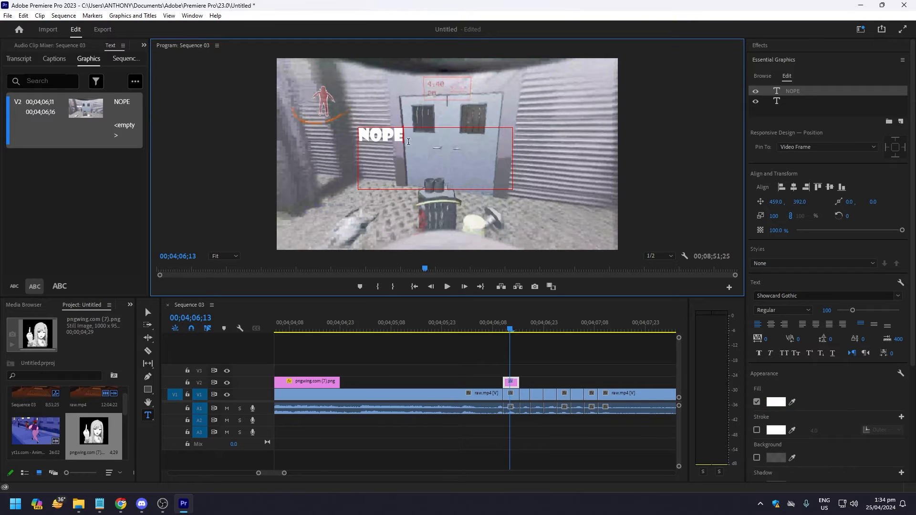
left_click_drag(408, 142, 331, 144)
left_click(775, 402)
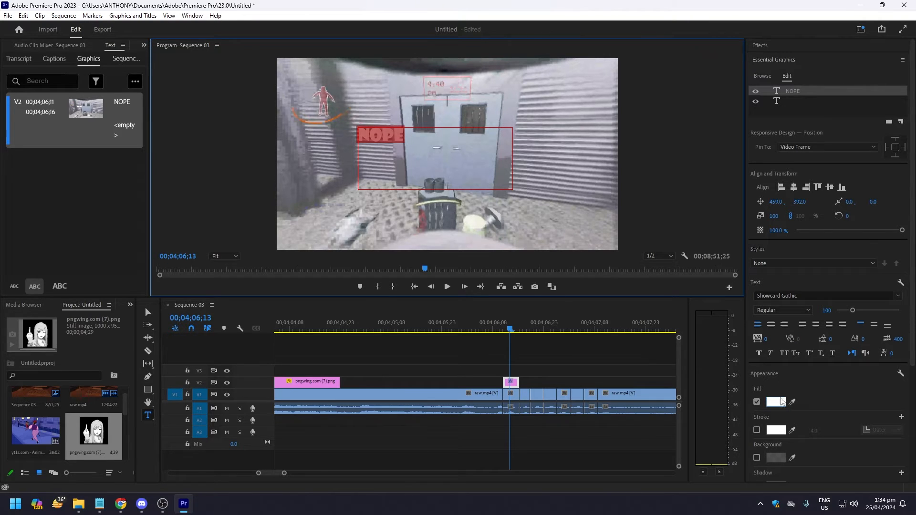
left_click_drag(472, 217, 474, 219)
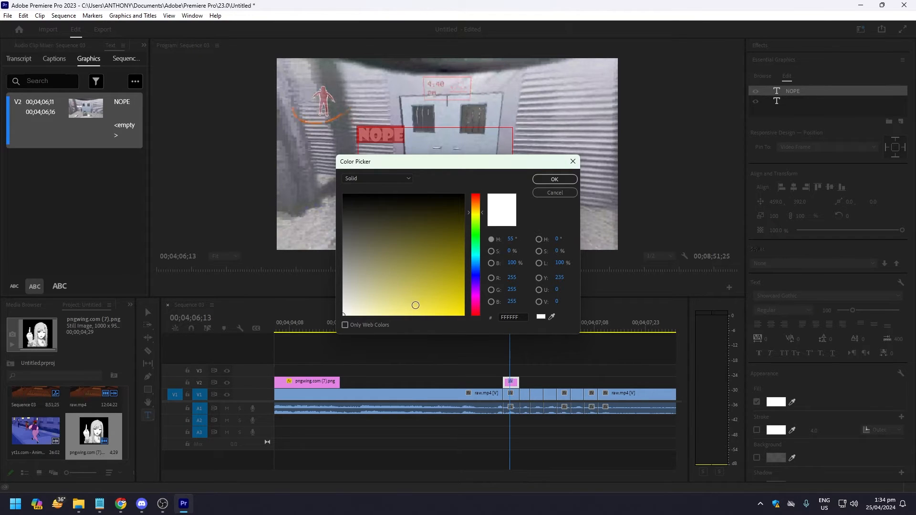
left_click(421, 307)
left_click(554, 179)
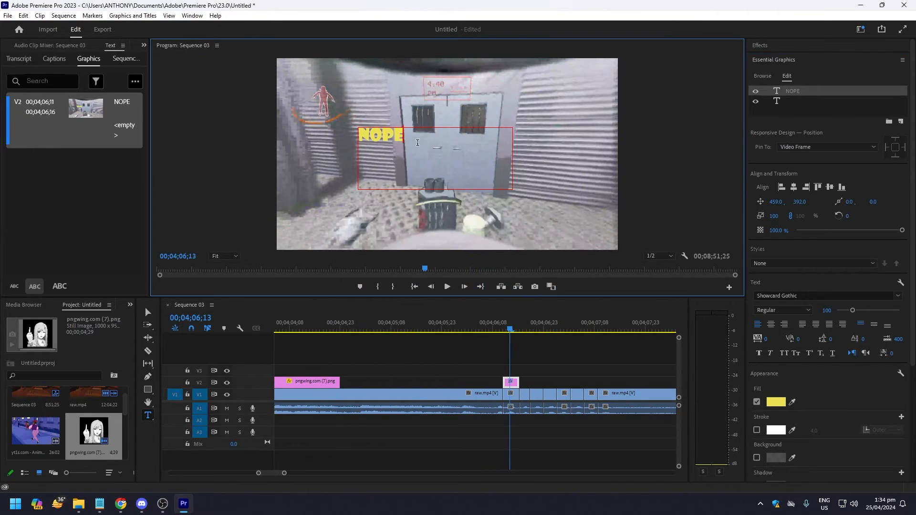
Add a white outer stroke with a width of 10 to the NOPE text
key("ctrl+a")
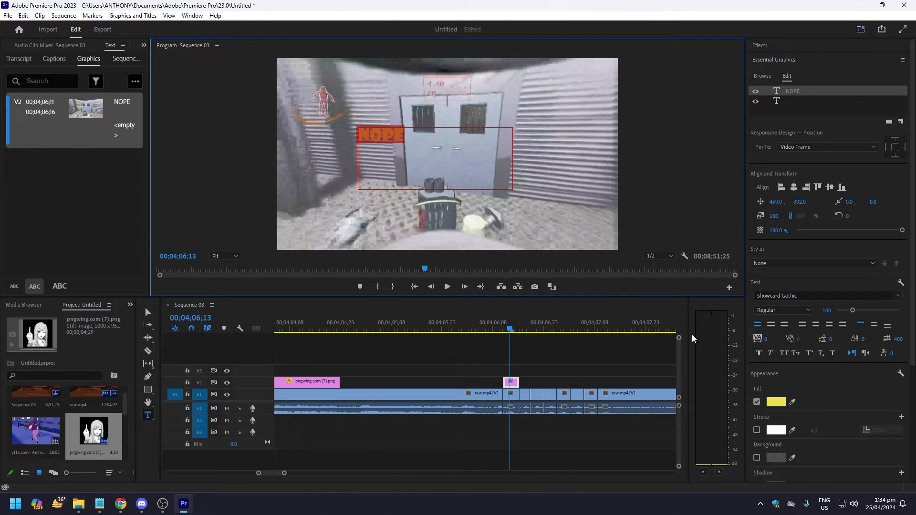
left_click(757, 430)
left_click(410, 165)
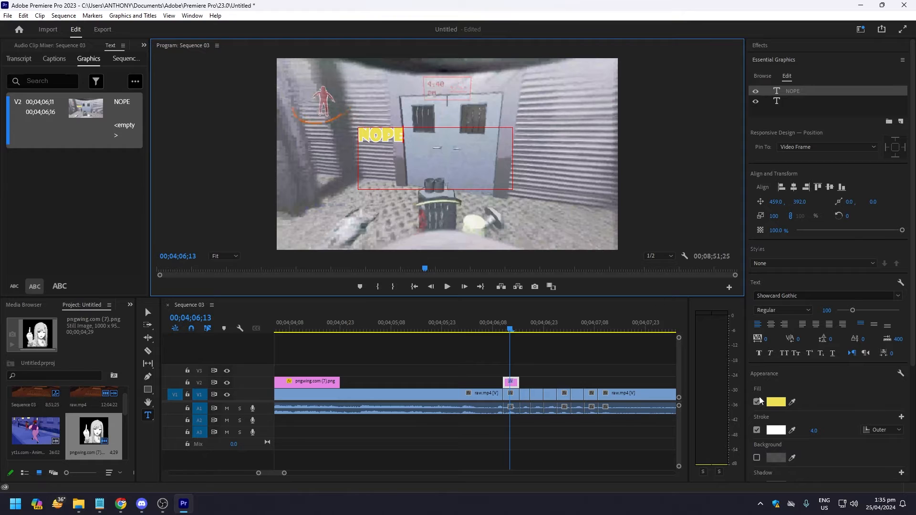
left_click(817, 431)
type("10.0")
left_click(406, 148)
key("ctrl+a")
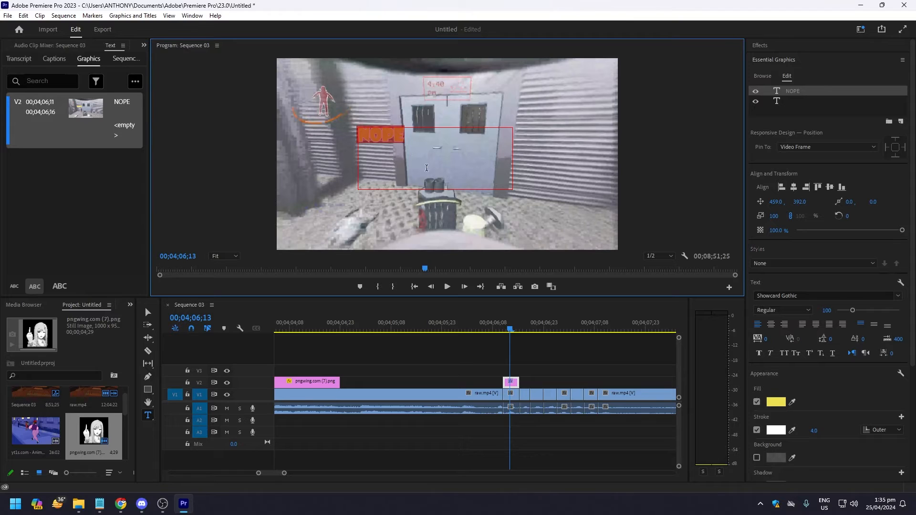
left_click(816, 431)
type("10")
key("Return")
Scale the NOPE text to 213, centre it horizontally and vertically in the frame, and preview the clip
left_click(407, 147)
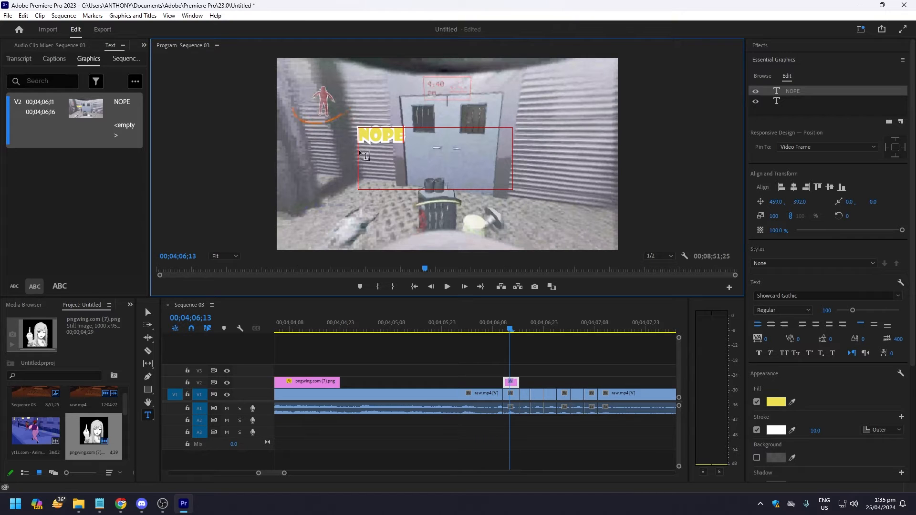
key("ctrl+a")
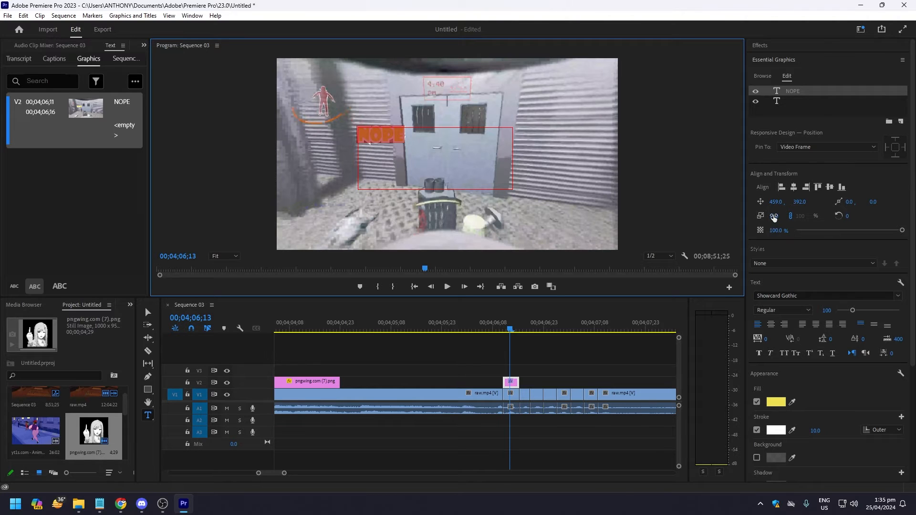
left_click_drag(777, 218, 831, 218)
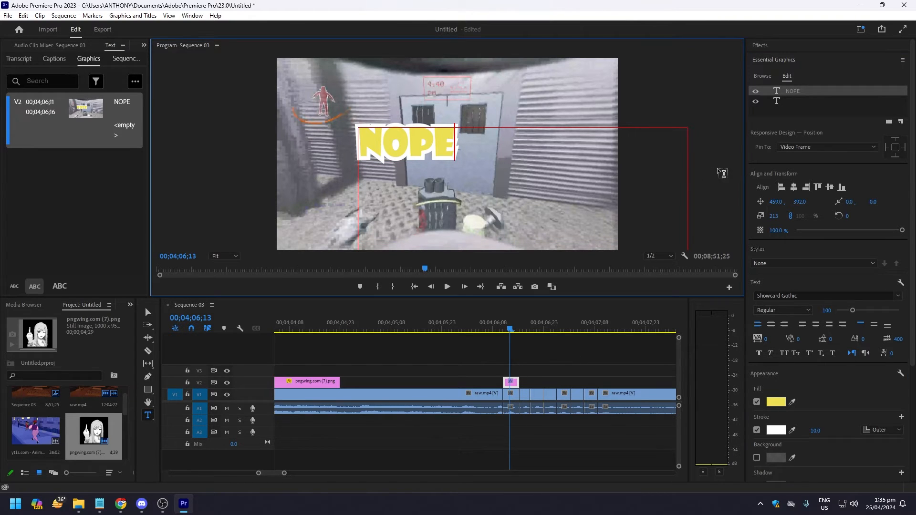
left_click(790, 187)
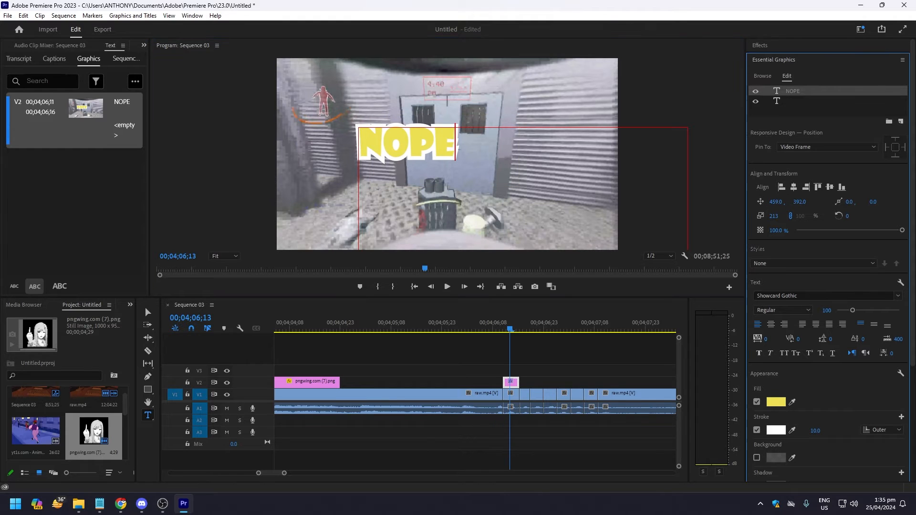
left_click(829, 187)
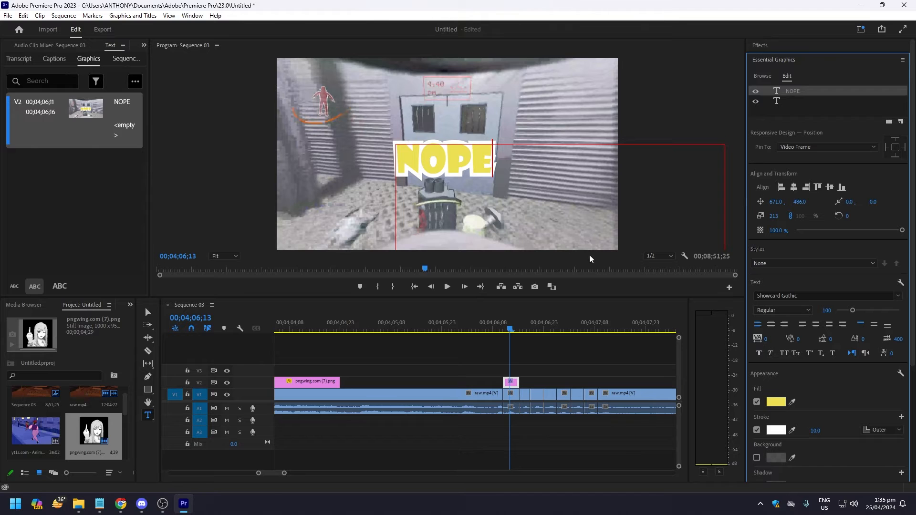
left_click(497, 321)
key("space")
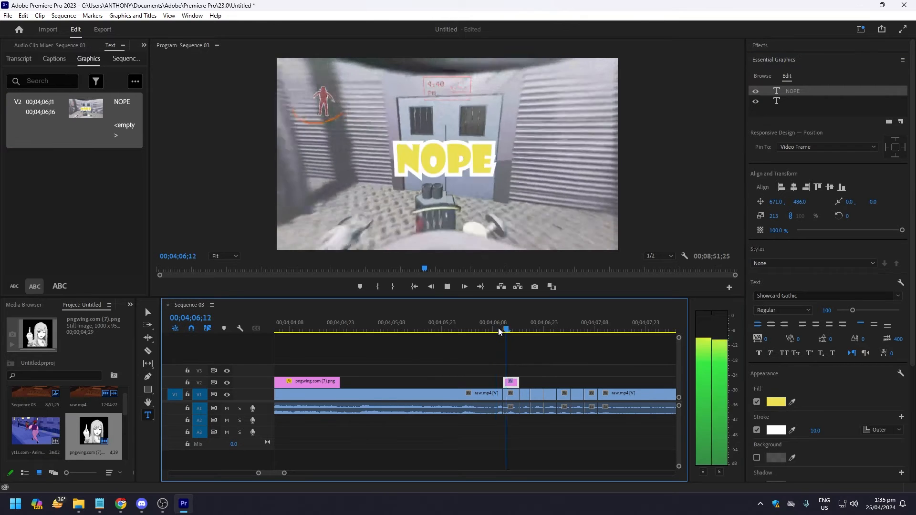
left_click(497, 328)
left_click_drag(499, 331, 511, 333)
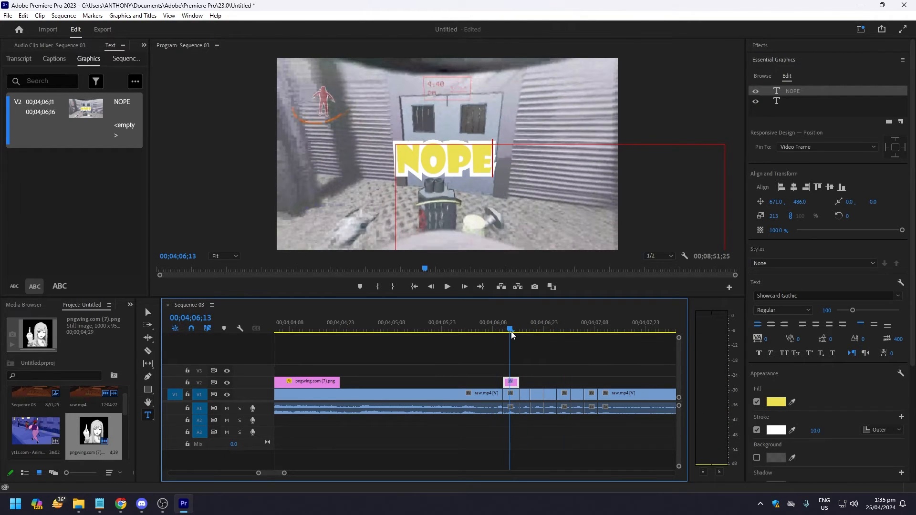
Paste a copy of the NOPE graphic on V2 at 00;04;06;16 and cut off its excess at 00;04;06;19
left_click(521, 329)
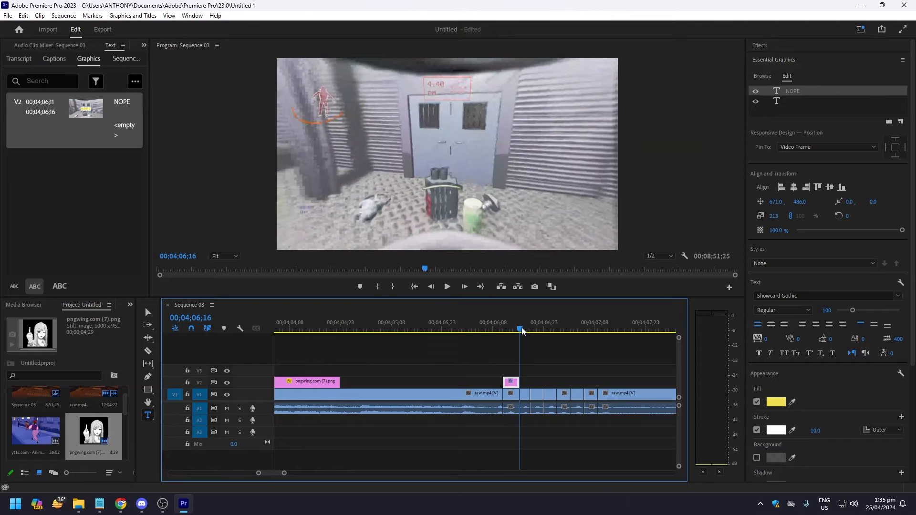
left_click_drag(284, 473, 265, 477)
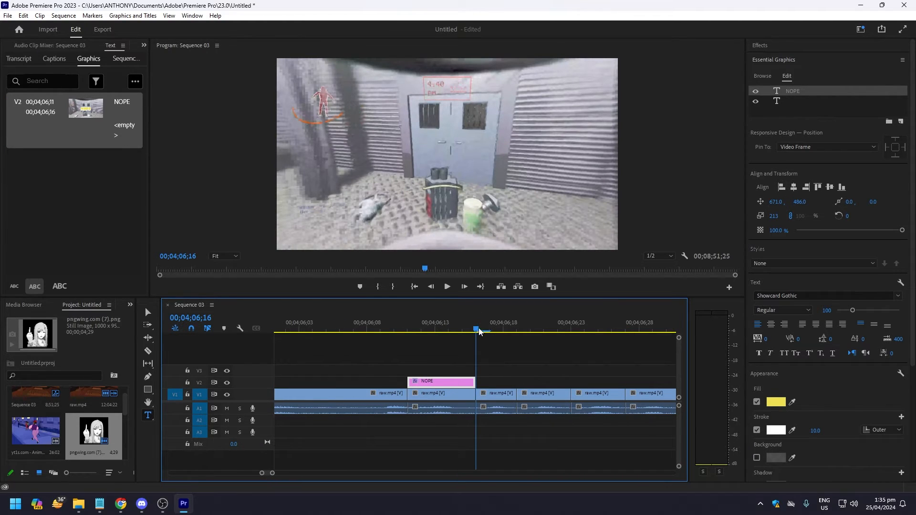
key("Left")
key("Right")
left_click(513, 322)
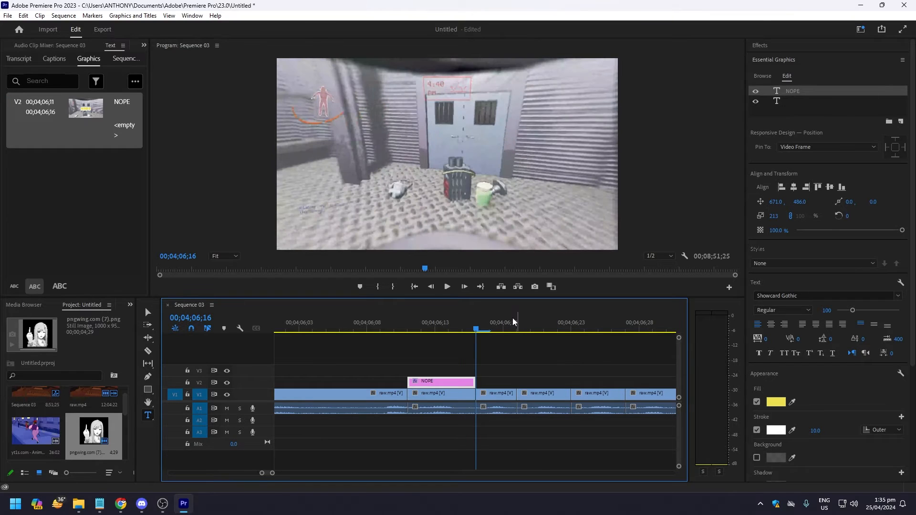
key("ctrl+v")
key("v")
key("c")
left_click(521, 382)
key("v")
left_click(525, 382)
key("Delete")
Undo the stray text box in the second NOPE graphic and delete the leftover piece after 00;04;06;19
mouse_move(494, 328)
left_mouse_down()
mouse_move(465, 320)
mouse_move(489, 322)
left_mouse_up()
left_click(494, 382)
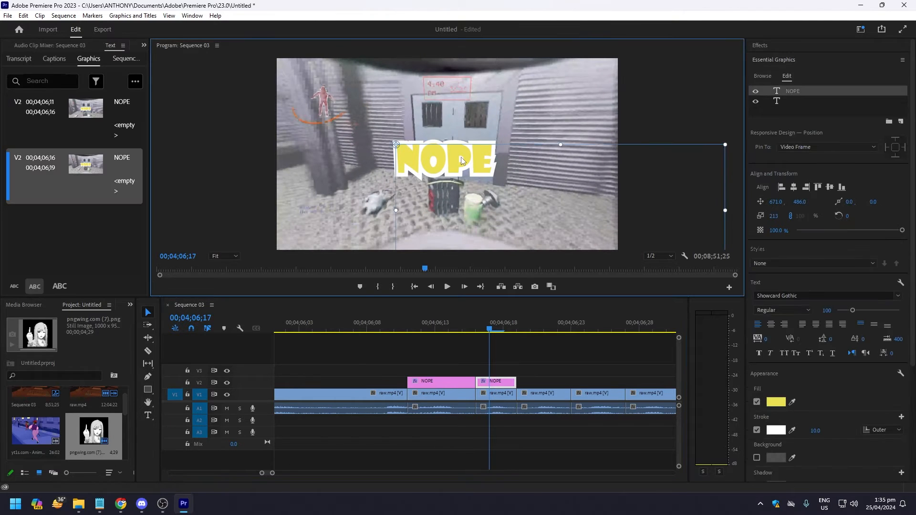
key("t")
left_click(497, 132)
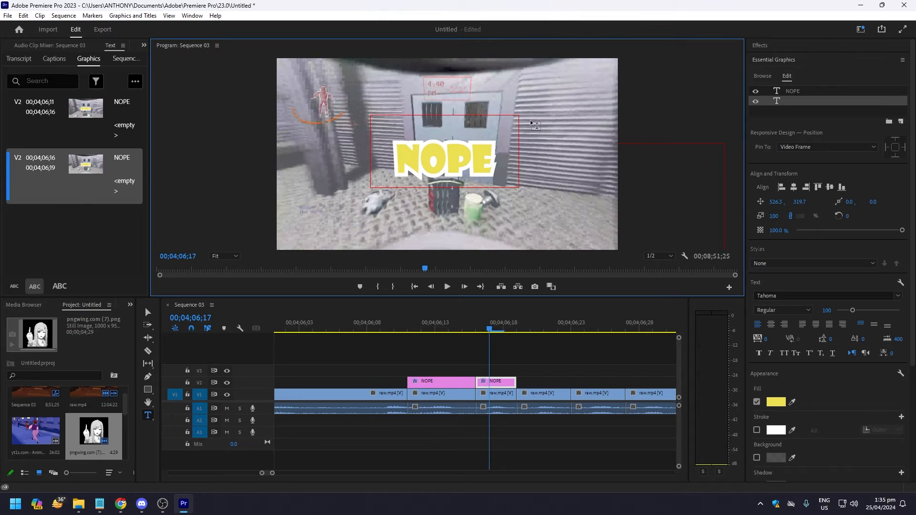
key("ctrl+z")
left_click(563, 125)
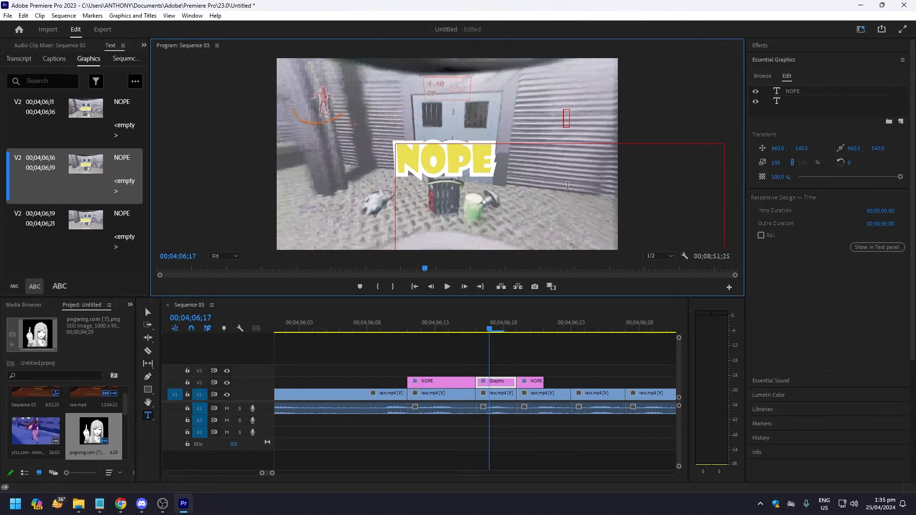
left_click(525, 383)
key("Delete")
Scale the NOPE text in the second graphic to 245 and shift it left to X 354
left_click(505, 382)
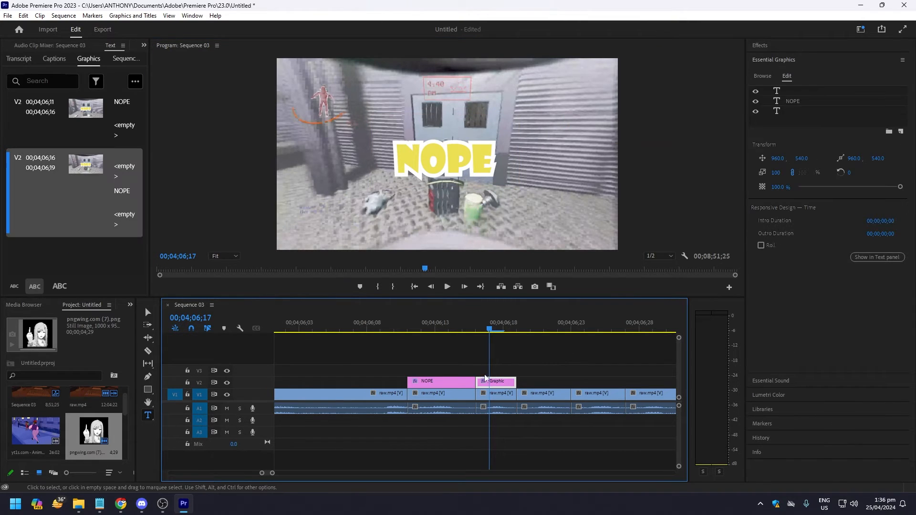
left_click(525, 148)
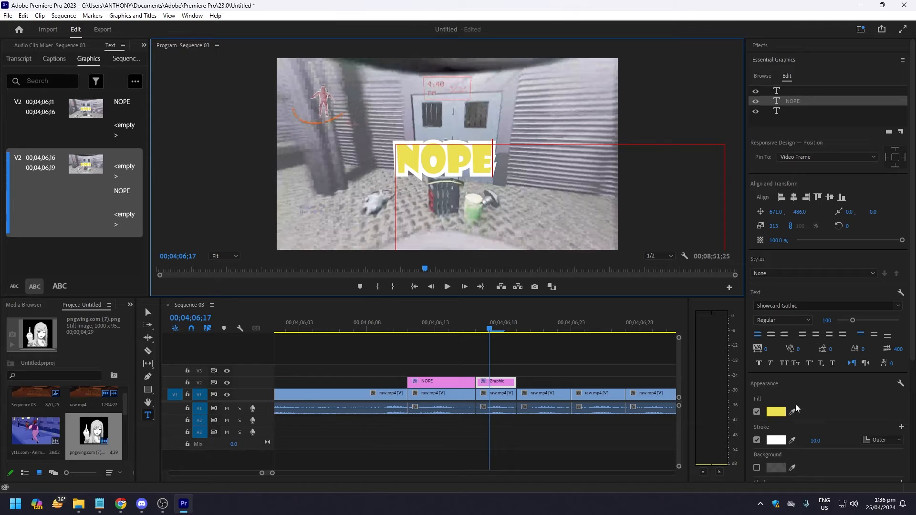
left_click_drag(774, 226, 790, 227)
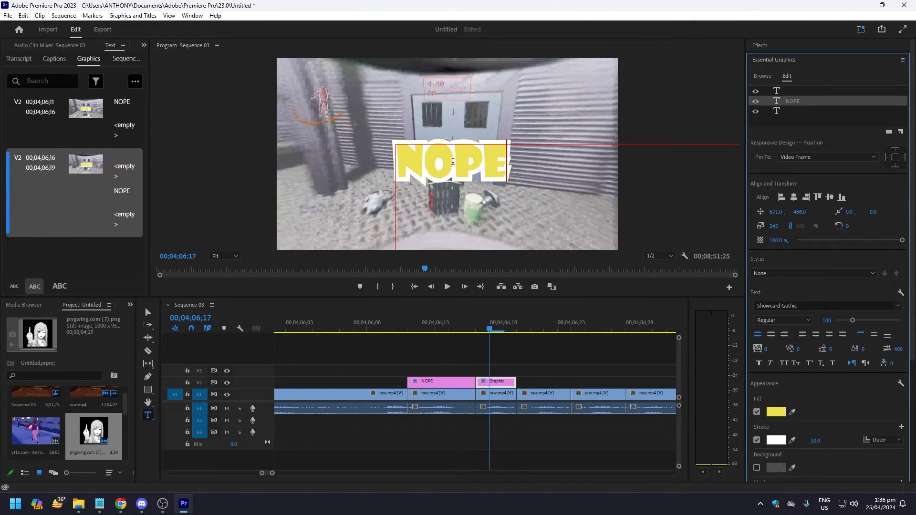
left_click_drag(775, 214, 621, 214)
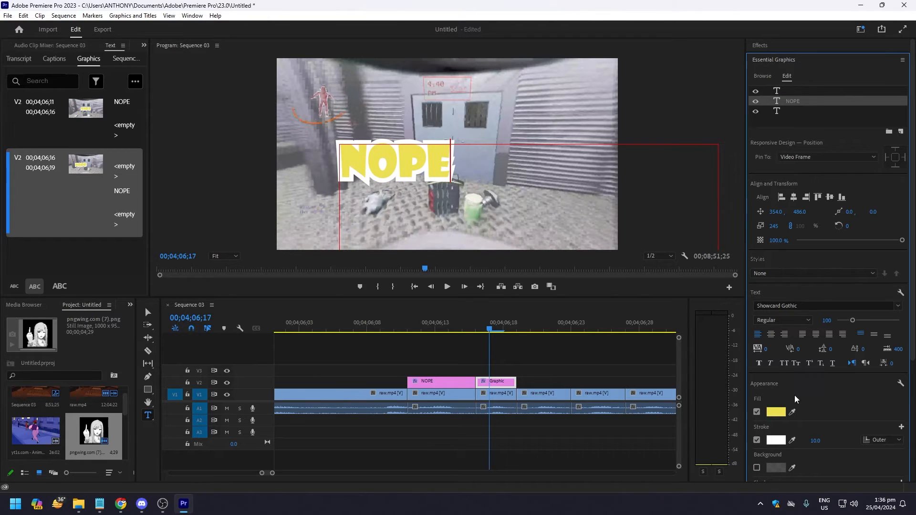
left_click(554, 200)
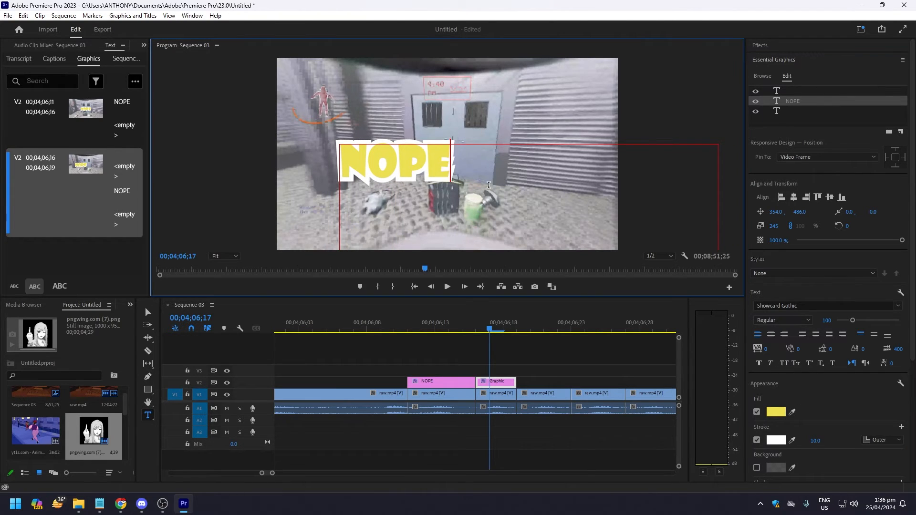
left_click(394, 324)
key("space")
left_click(394, 325)
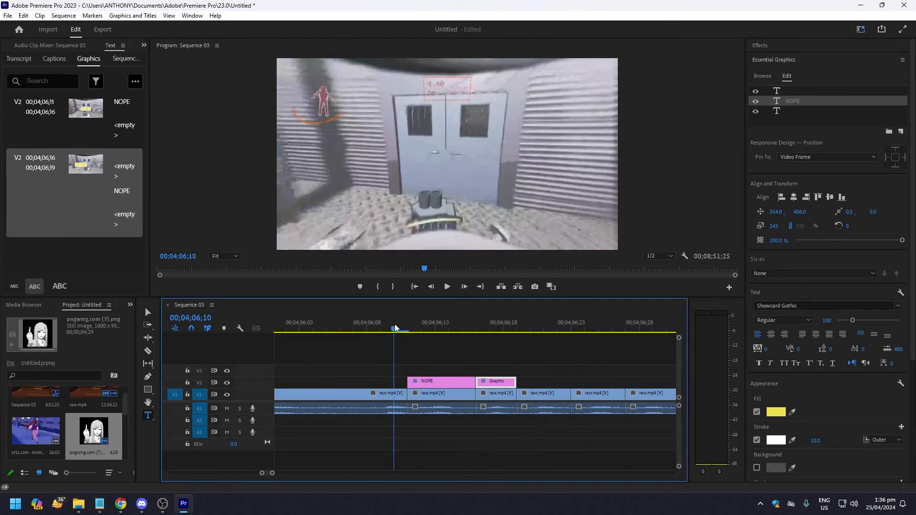
Paste a NOPE graphic at 00;04;06;19, extend it to 00;04;06;23, and set its scale to 135 and X position to 1700
left_click(519, 329)
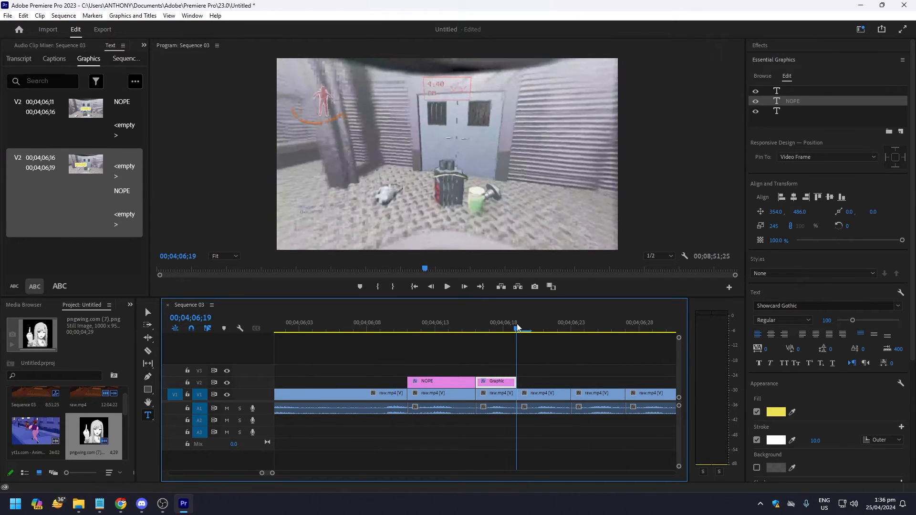
key("ctrl+v")
left_click_drag(553, 382, 570, 382)
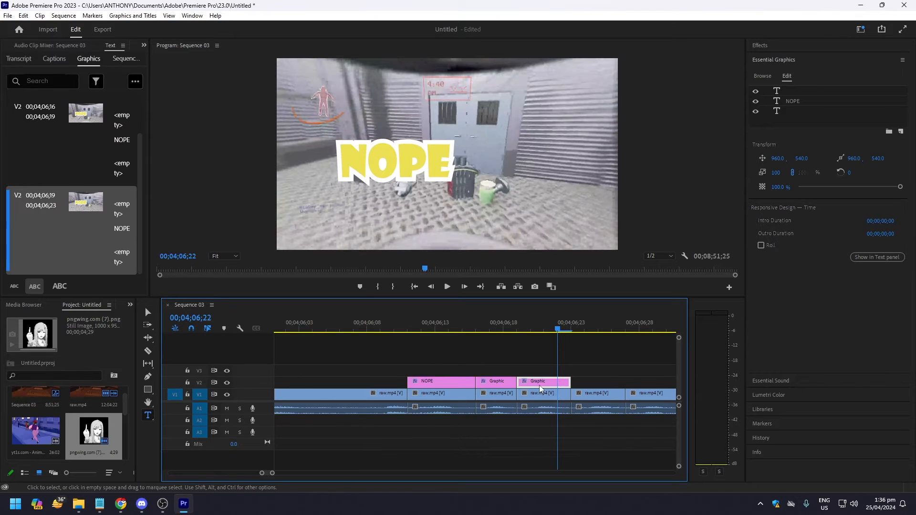
left_click_drag(780, 175, 813, 158)
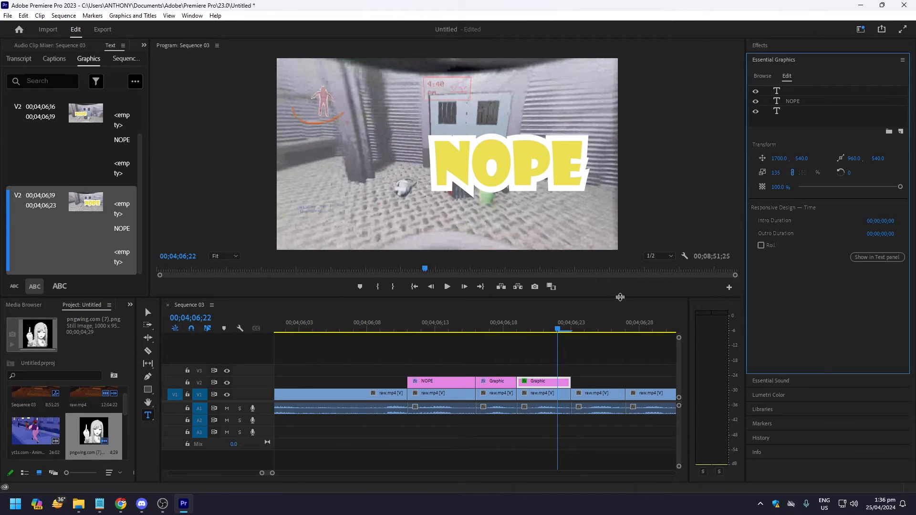
left_click(380, 323)
key("space")
key("space")
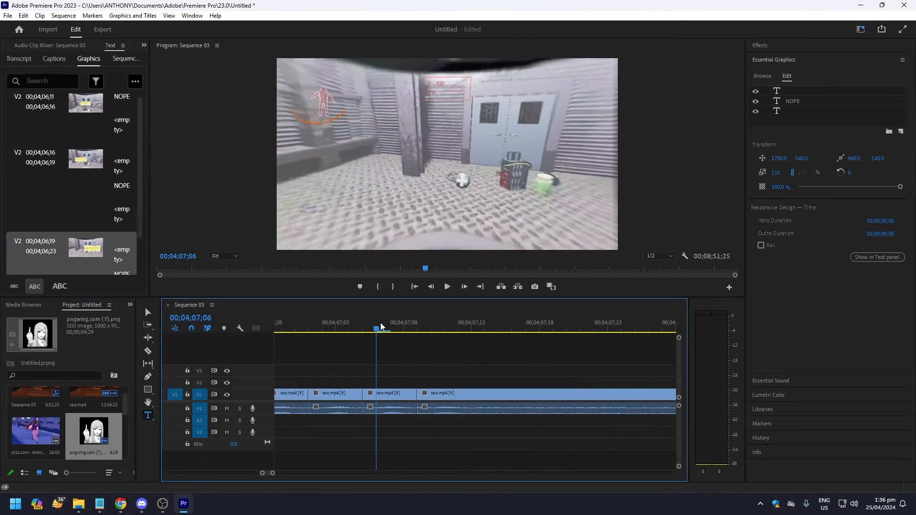
Paste another NOPE graphic on V2 from 00;04;06;23 to 00;04;06;27 and undo the extra pasted copies
mouse_move(267, 473)
left_mouse_down()
mouse_move(301, 476)
mouse_move(274, 474)
left_mouse_up()
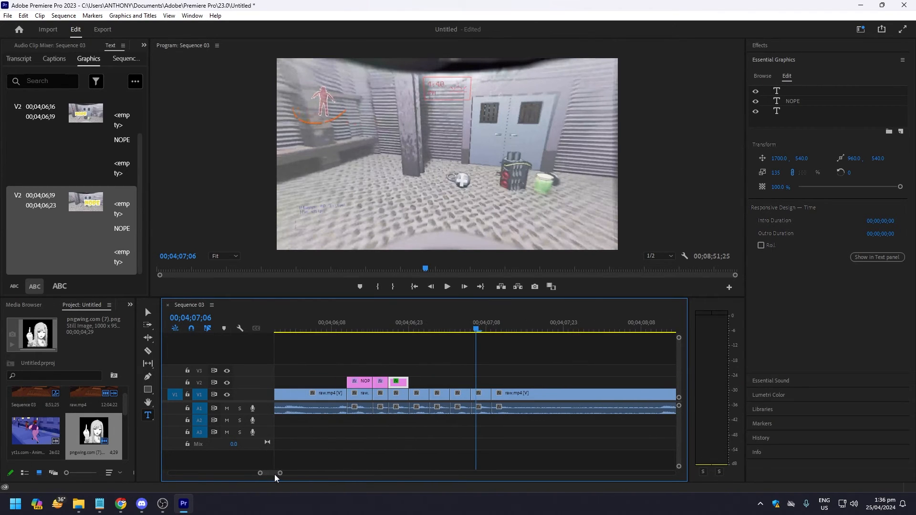
left_click(409, 329)
key("ctrl+v")
key("ctrl+v")
key("ctrl+v")
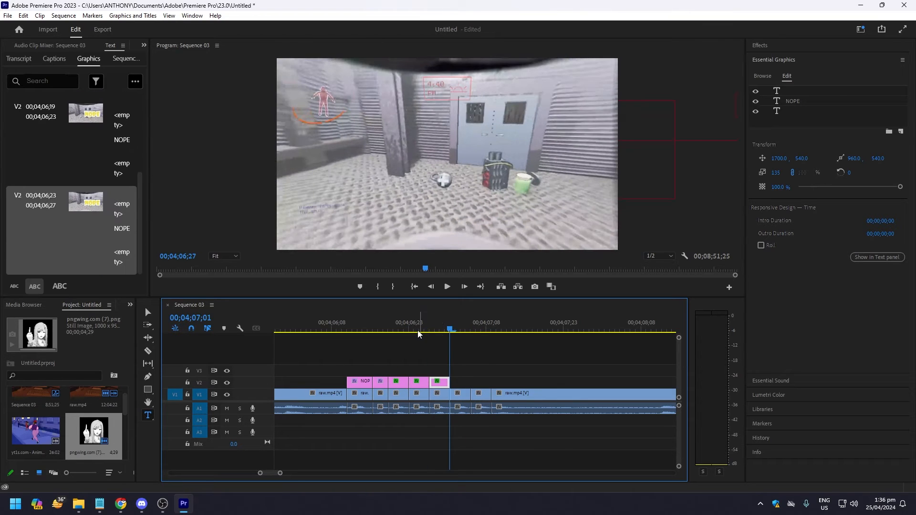
key("ctrl+z")
key("ctrl+z")
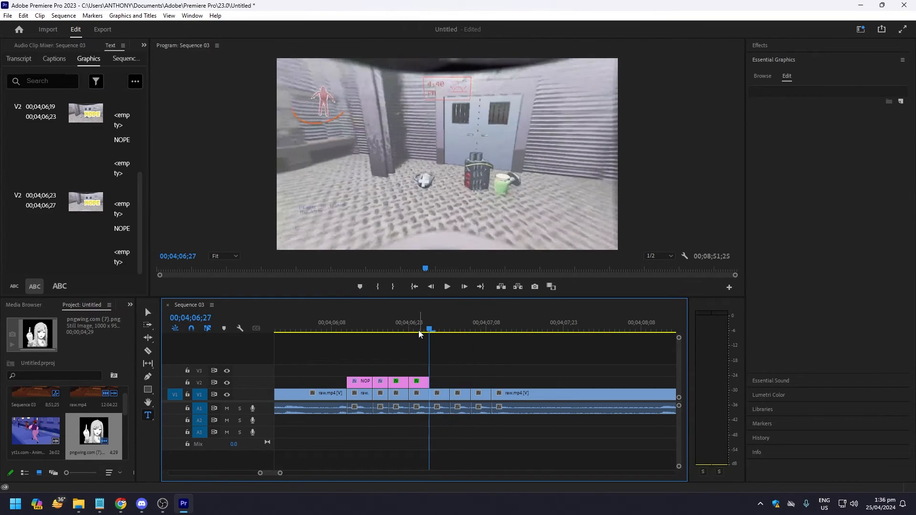
Enlarge the graphic at 00;04;06;23 to 158, move it to X 1358, and raise it using its anchor point
left_click_drag(408, 328, 423, 327)
left_click(420, 383)
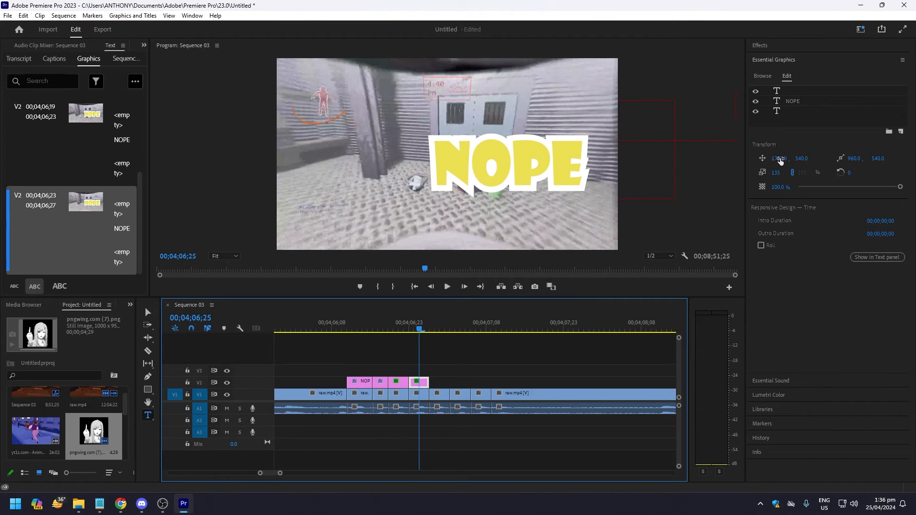
left_click_drag(776, 176, 659, 168)
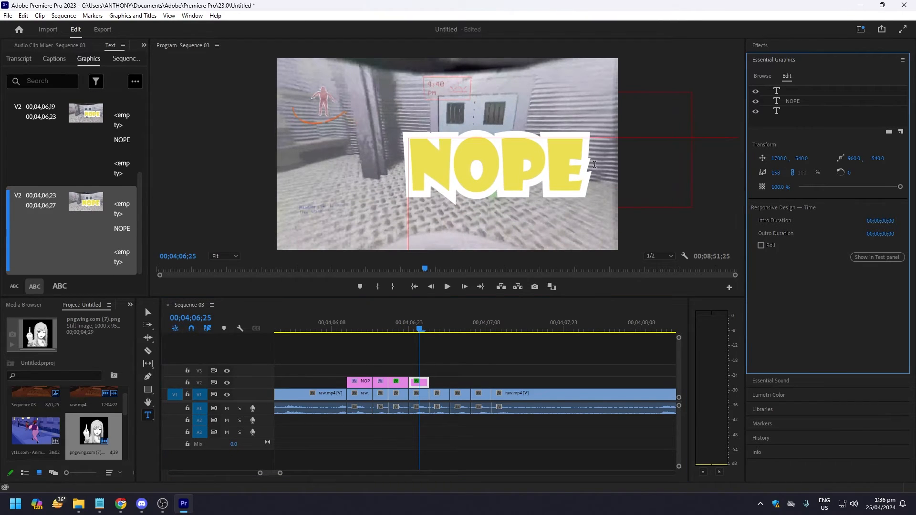
left_click_drag(779, 159, 701, 161)
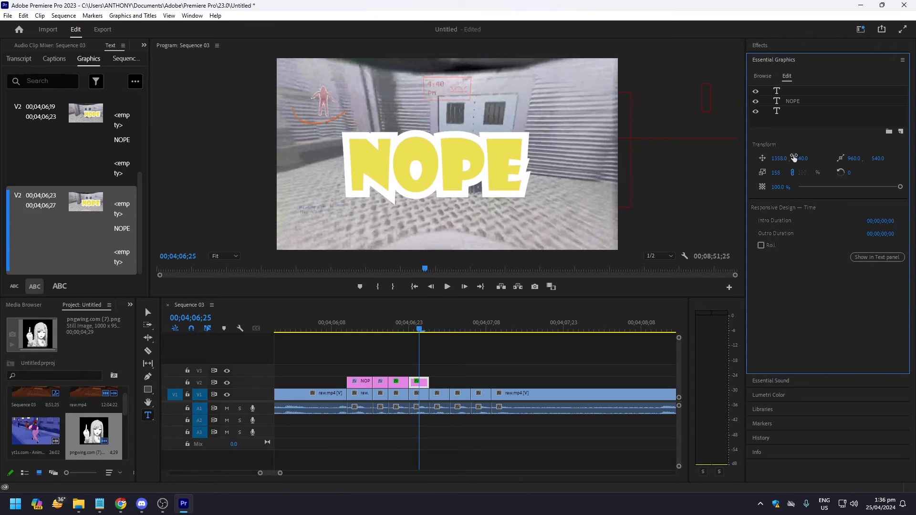
left_click_drag(877, 158, 904, 158)
left_click(399, 327)
key("space")
left_click_drag(414, 328, 424, 329)
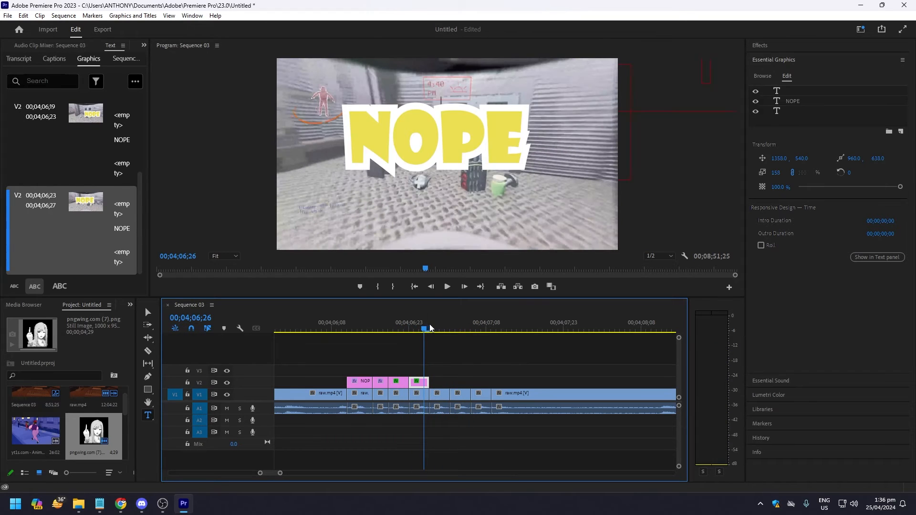
Paste a NOPE graphic at 00;04;06;27, fit its end to 00;04;07;01, and reduce its scale to 93
key("Right")
key("ctrl+v")
left_click_drag(450, 382, 448, 384)
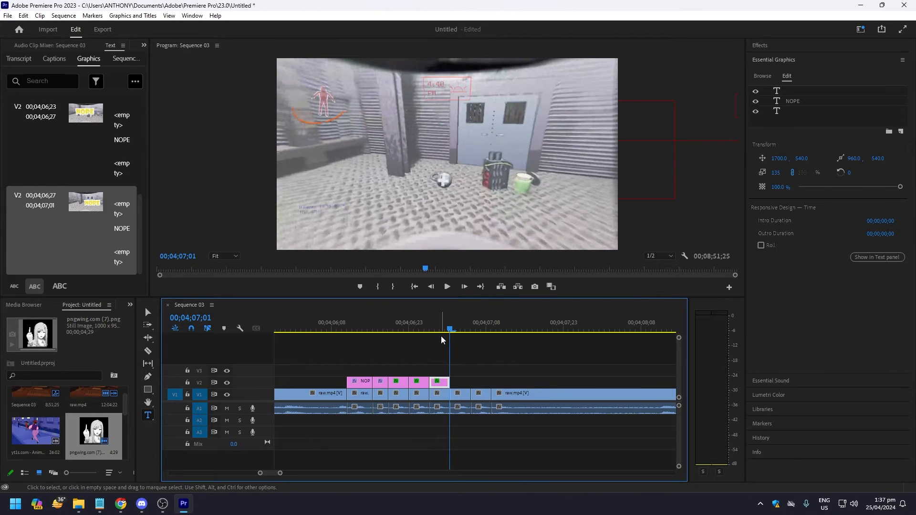
left_click(442, 340)
left_click(441, 326)
left_click(442, 384)
left_click_drag(775, 172, 756, 173)
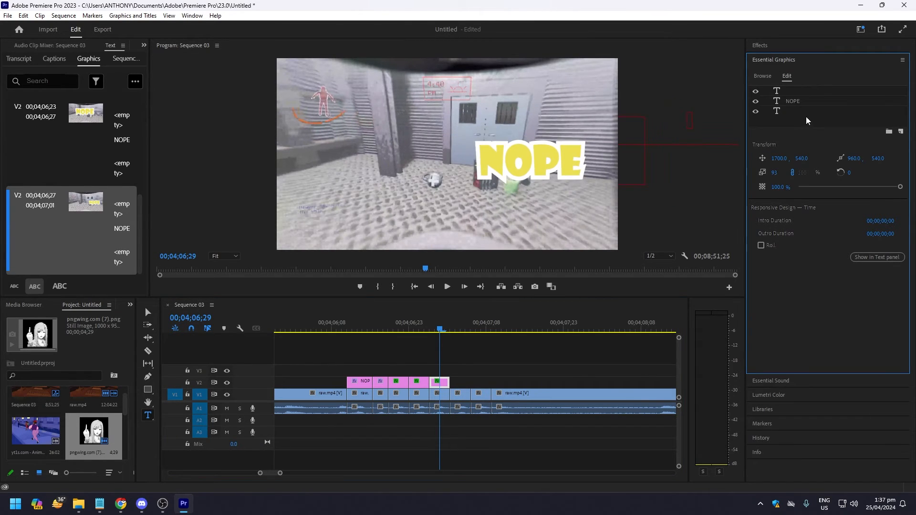
Lower the NOPE graphic at 00;04;06;27 to Y position 738 and set its anchor point X to 1679
left_click_drag(840, 159, 876, 158)
left_click_drag(802, 158, 897, 158)
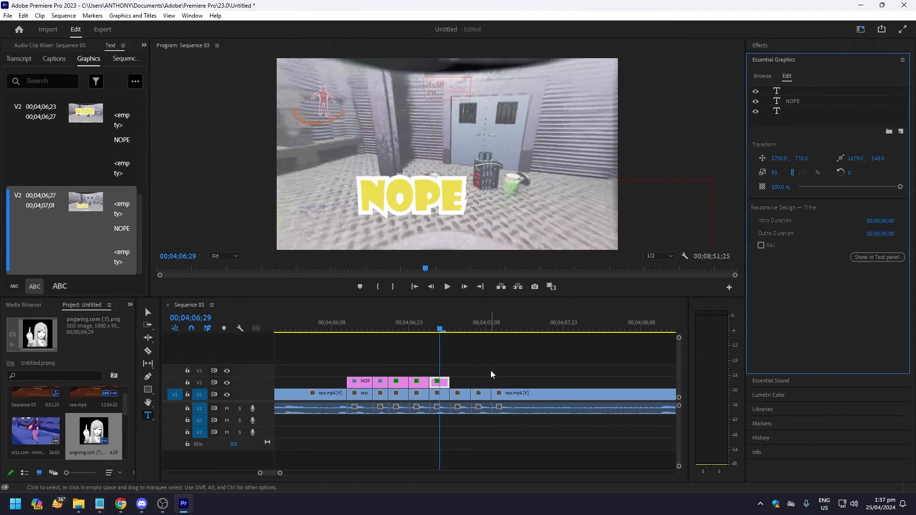
Paste another NOPE graphic on V2 at 00;04;07;01 and fit its end to 00;04;07;05
left_click(448, 323)
left_click(450, 323)
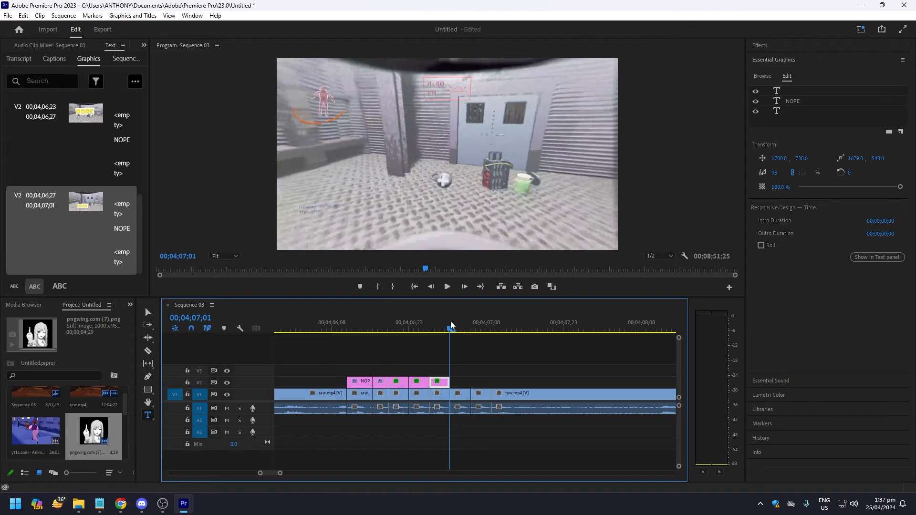
key("ctrl+v")
left_click_drag(468, 382, 470, 379)
left_click(480, 329)
left_click(460, 386)
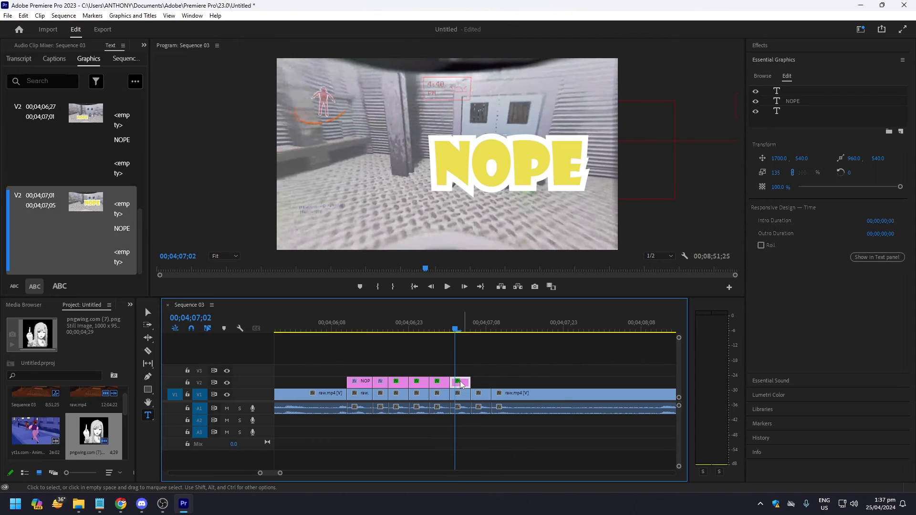
Enlarge the graphic at 00;04;07;01 to scale 198, position it at 1259, 315, and set its anchor point Y to 543
left_click_drag(777, 175, 781, 168)
left_click_drag(800, 158, 721, 158)
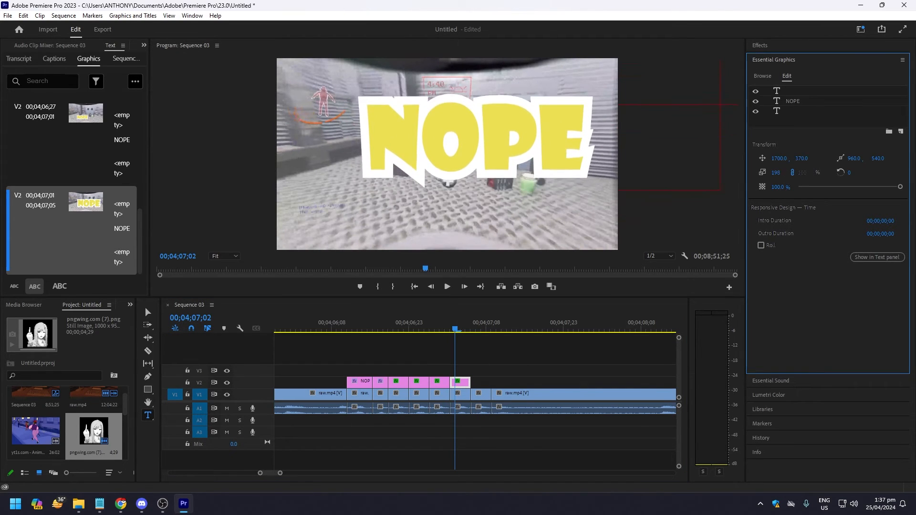
mouse_move(873, 159)
left_mouse_down()
mouse_move(830, 159)
mouse_move(874, 159)
left_mouse_up()
left_click_drag(811, 161, 783, 158)
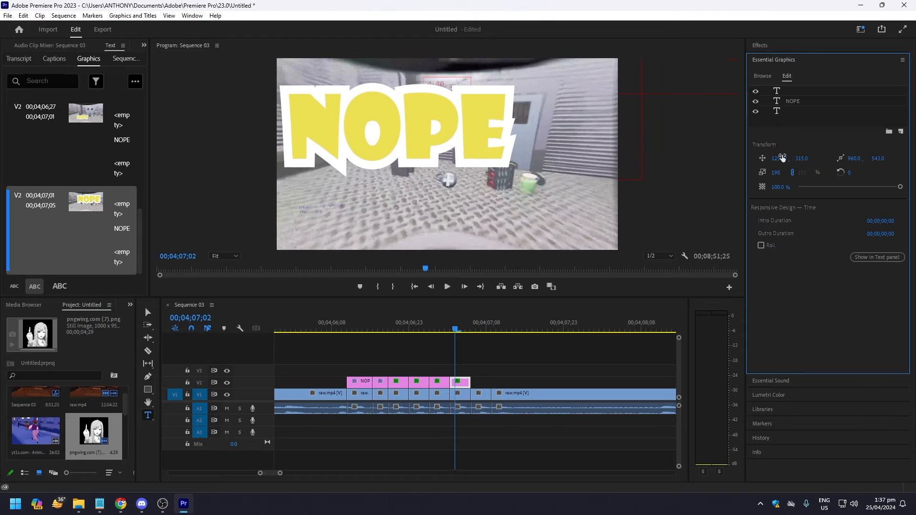
Paste another NOPE graphic on V2 from 00;04;07;05 to 00;04;07;09
left_click(466, 328)
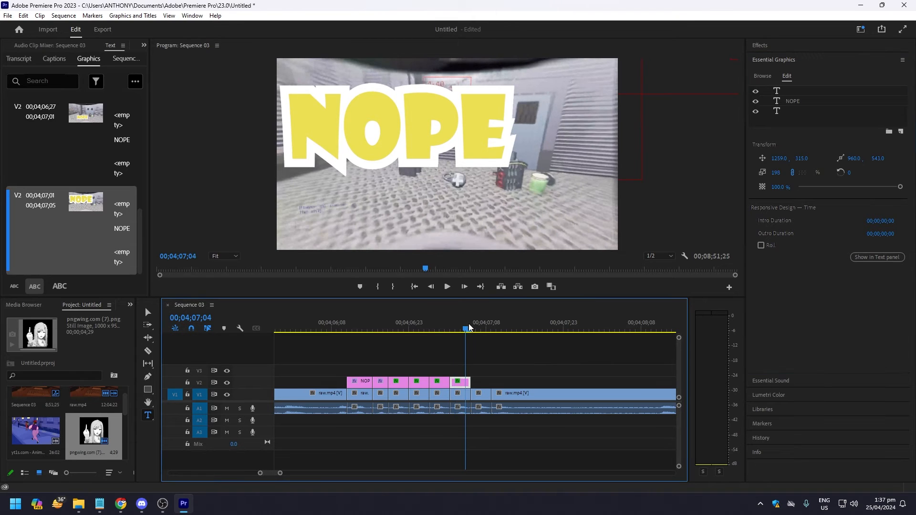
key("space")
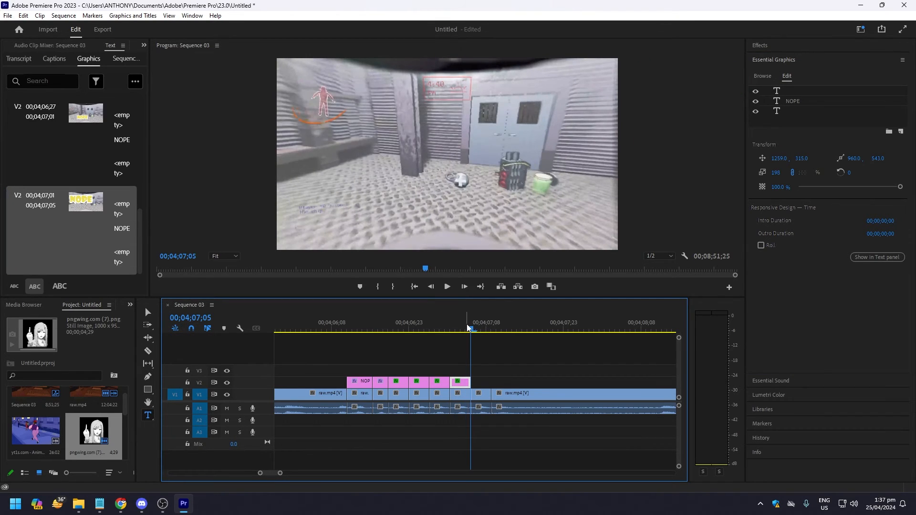
left_click(470, 328)
key("ctrl+v")
key("Left")
key("Left")
key("Left")
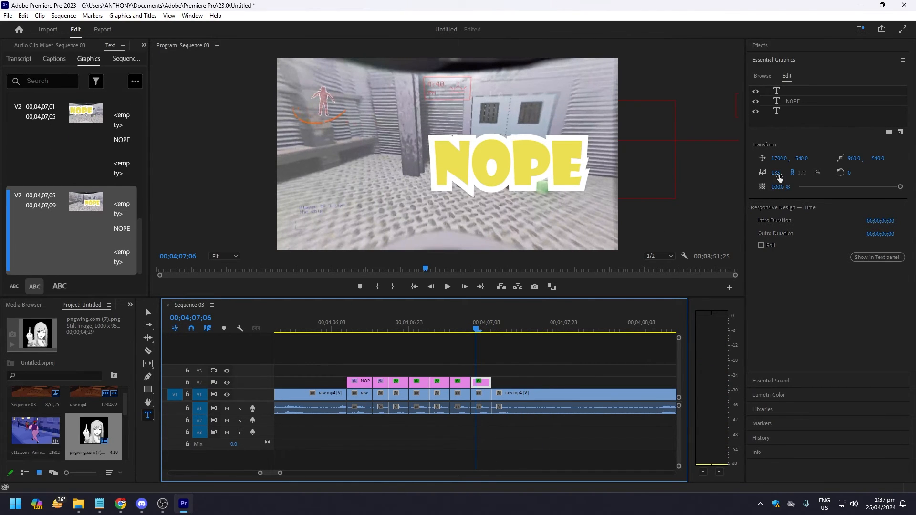
Reduce the graphic at 00;04;07;05 to scale 91 and position it at 1387, 852
left_click_drag(779, 177, 758, 177)
left_click_drag(810, 161, 861, 161)
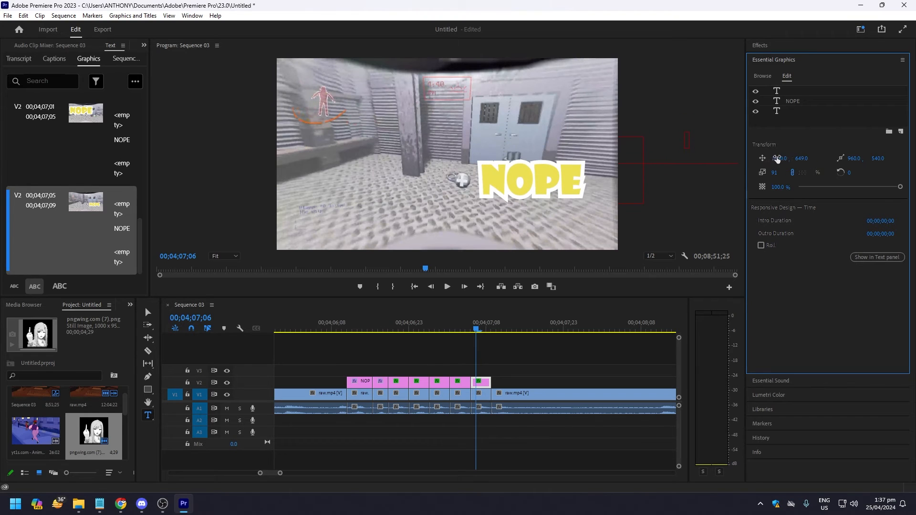
left_click_drag(776, 160, 628, 160)
left_click_drag(811, 164, 907, 163)
Paste a NOPE graphic on V2 at 00;04;07;09 and extend its end to 00;04;07;17
left_click(492, 329)
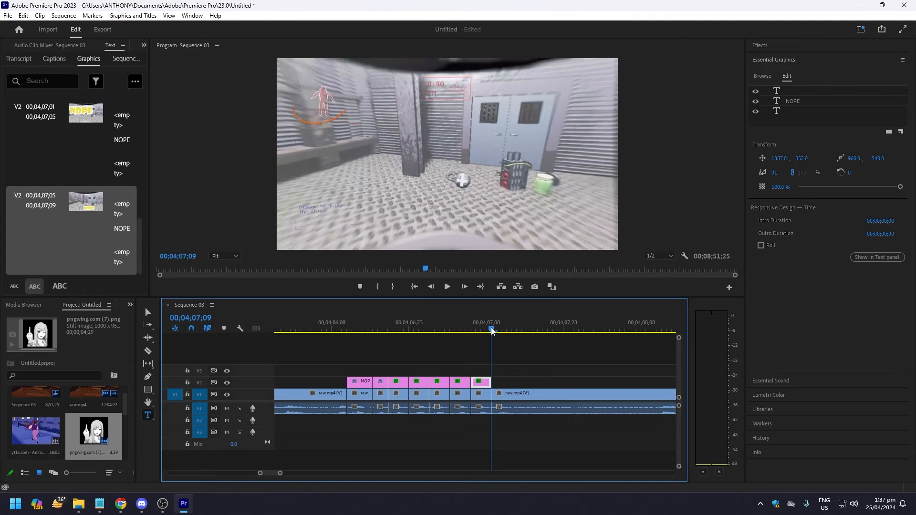
key("ctrl+v")
key("space")
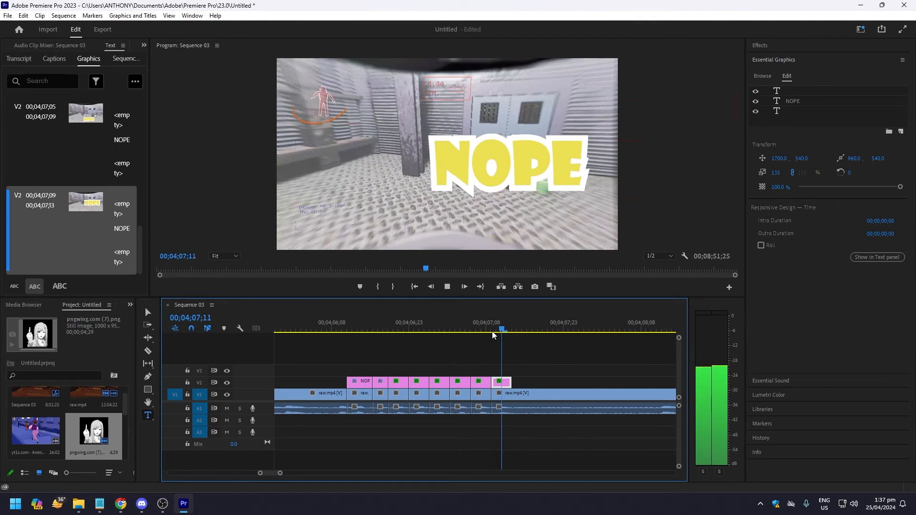
key("space")
left_click_drag(511, 382, 530, 382)
left_click(506, 327)
left_click(509, 382)
left_click(792, 296)
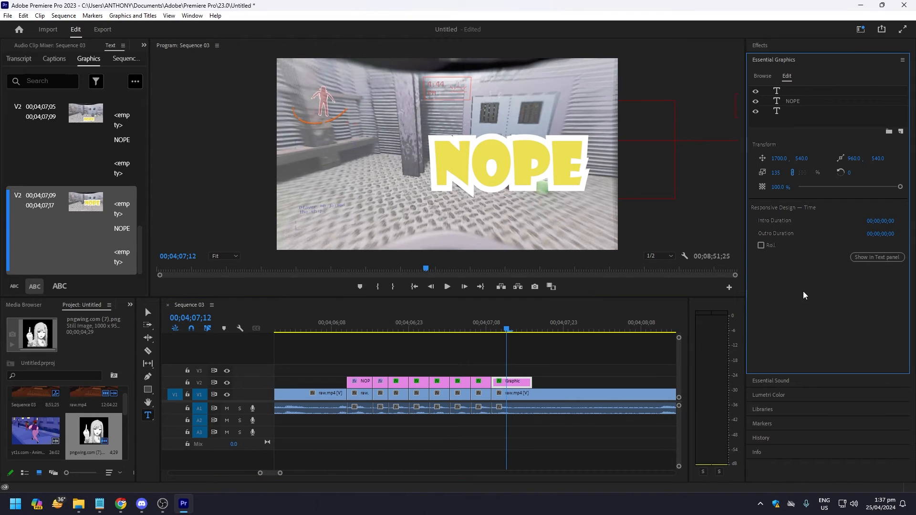
Look through the pasted NOPE graphic's properties and clip options for text appearance settings
left_click(772, 77)
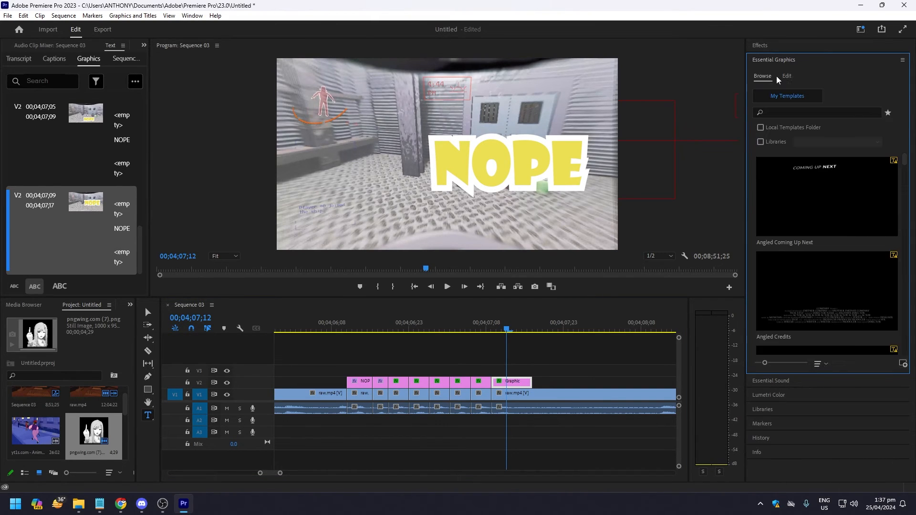
left_click(786, 77)
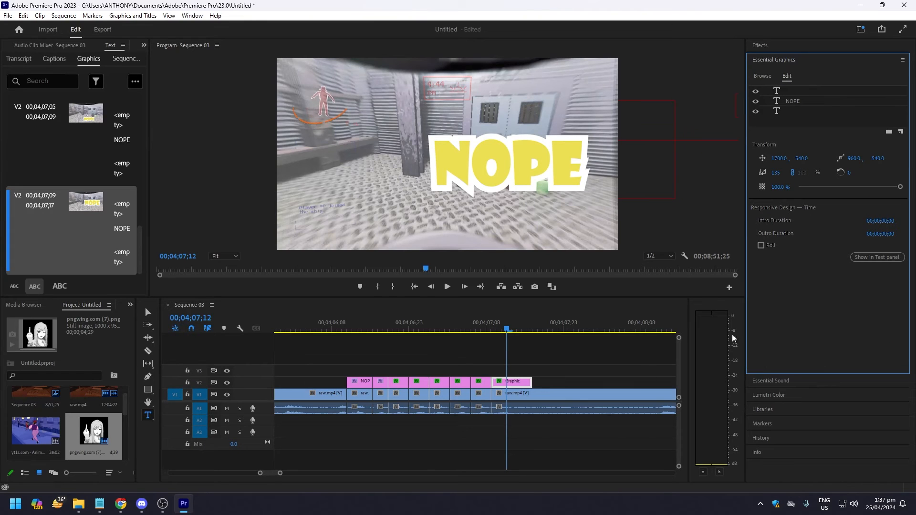
left_click(480, 381)
key("Up")
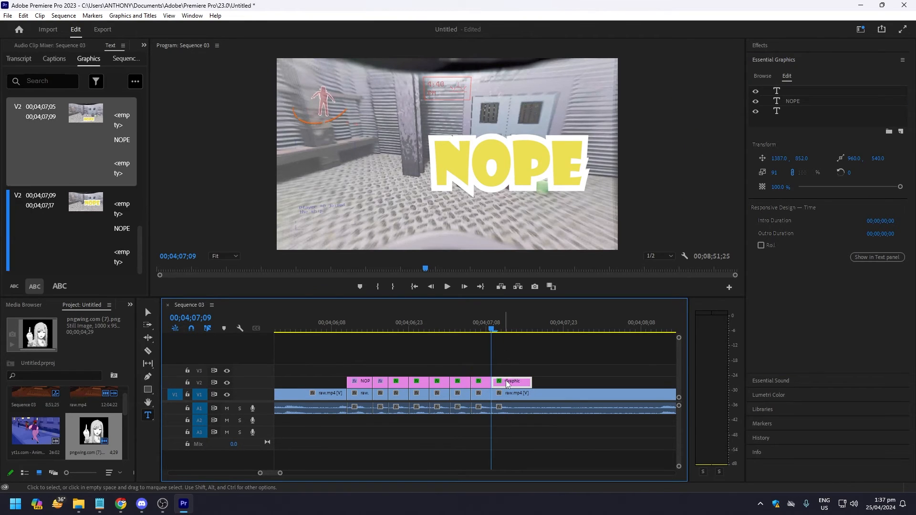
left_click_drag(149, 47, 144, 46)
left_click(139, 44)
left_click(177, 89)
left_click(513, 383)
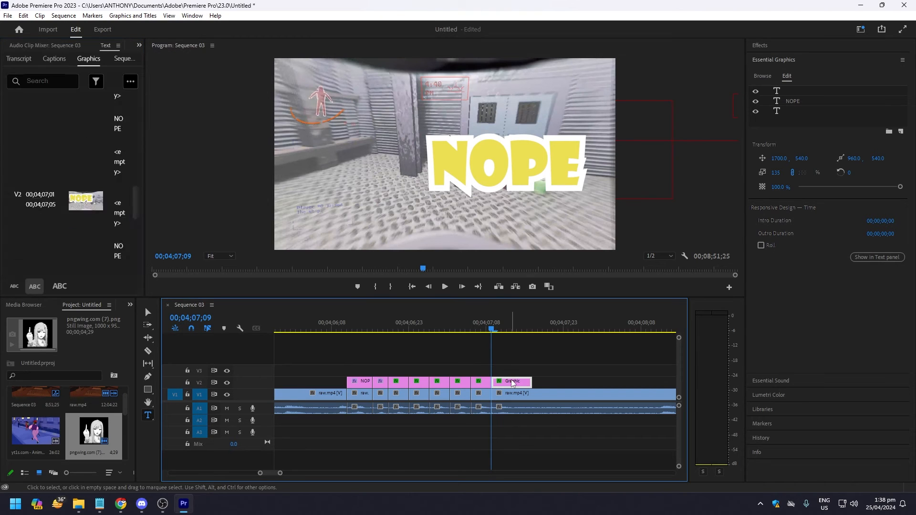
left_click(796, 394)
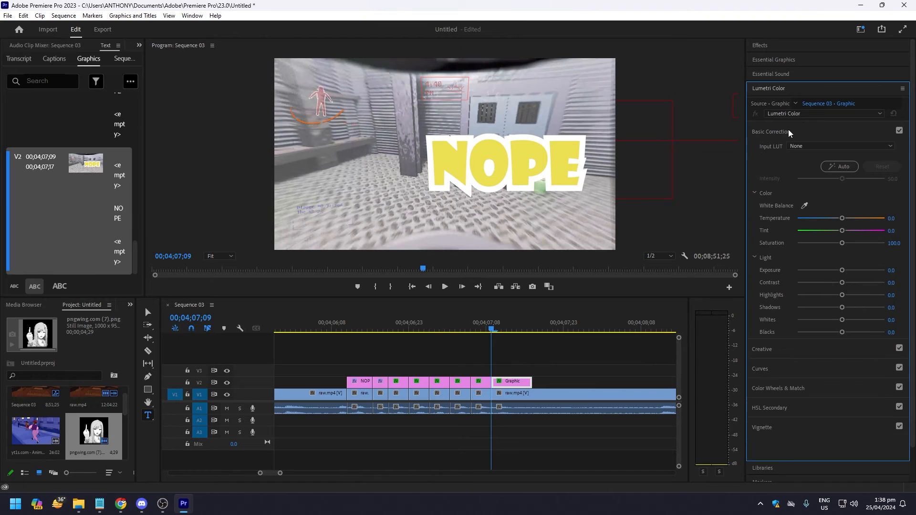
left_click(793, 89)
left_click(780, 73)
left_click(789, 61)
left_click(791, 46)
left_click(511, 381)
right_click(510, 380)
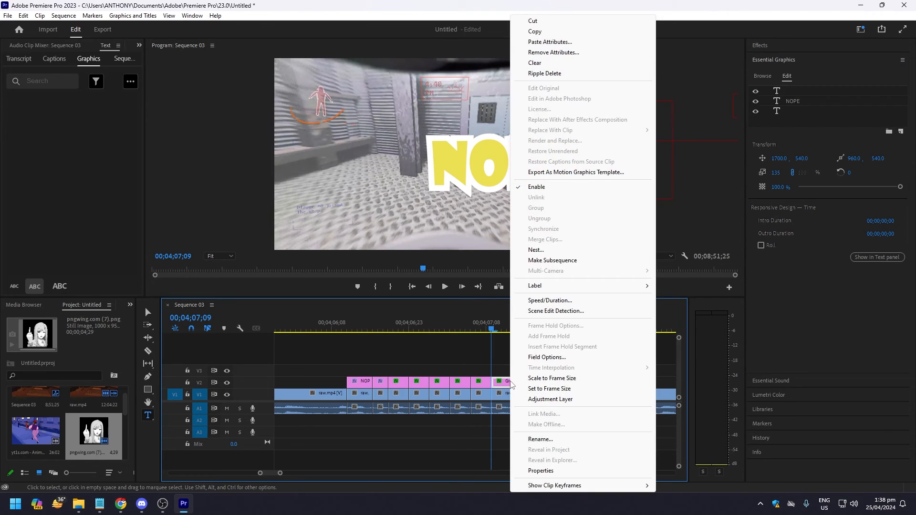
key("Escape")
left_click(497, 330)
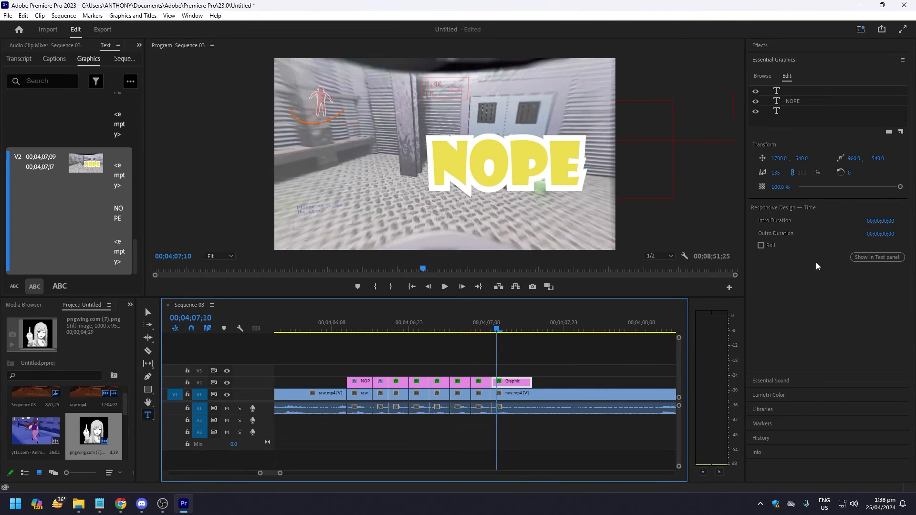
left_click(868, 258)
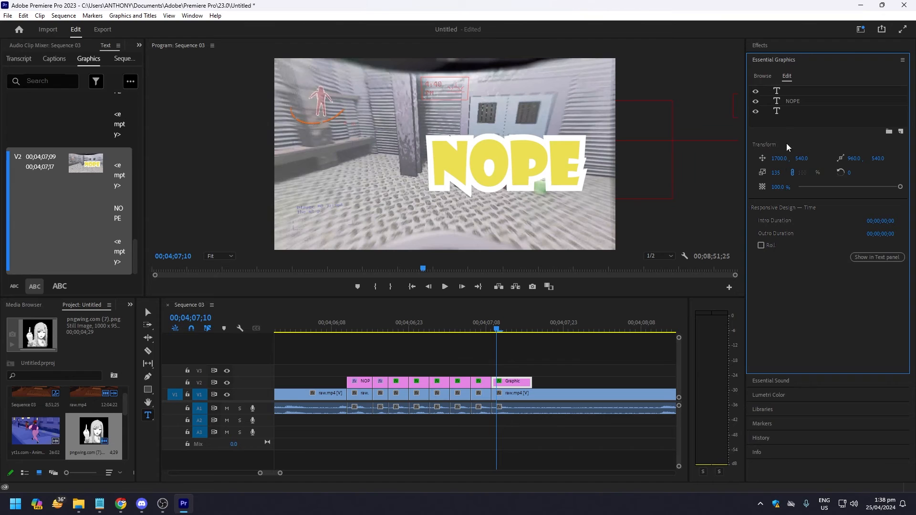
left_click(765, 77)
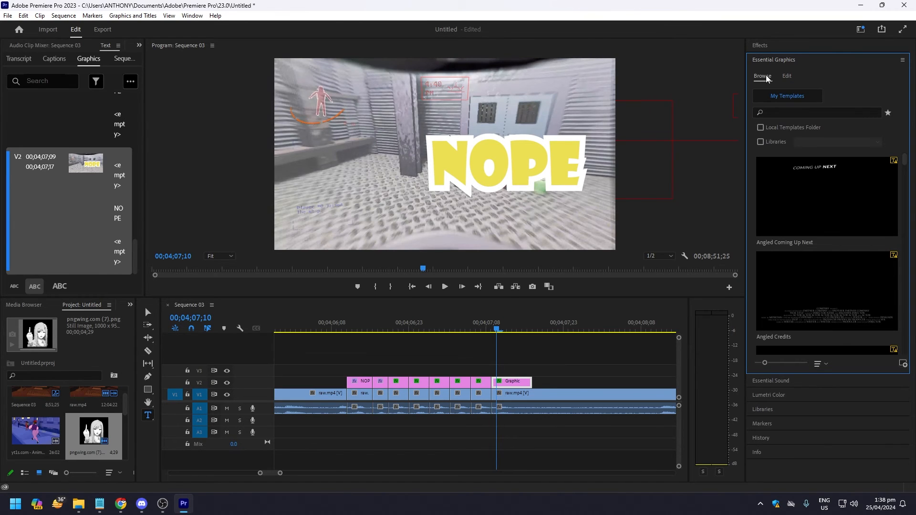
left_click(785, 76)
left_click(797, 58)
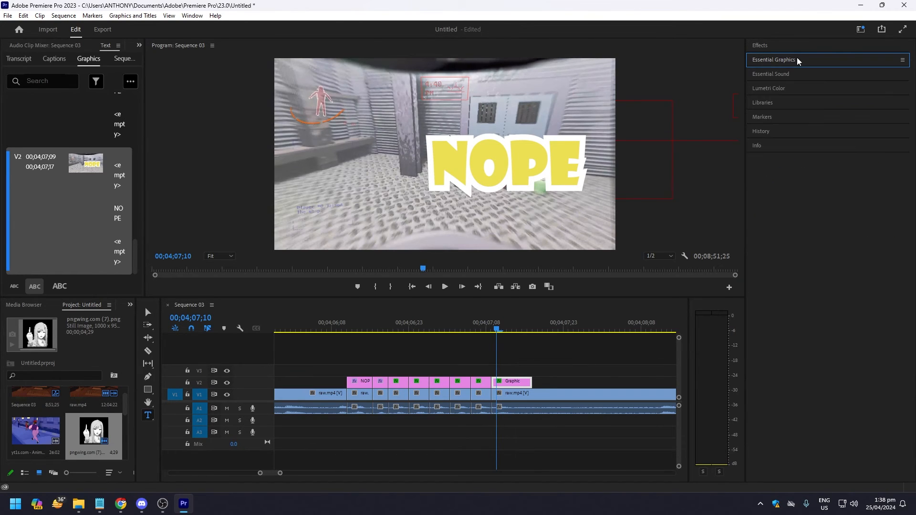
Delete the NOPE graphic that starts at 00;04;07;09
left_click(511, 384)
key("Delete")
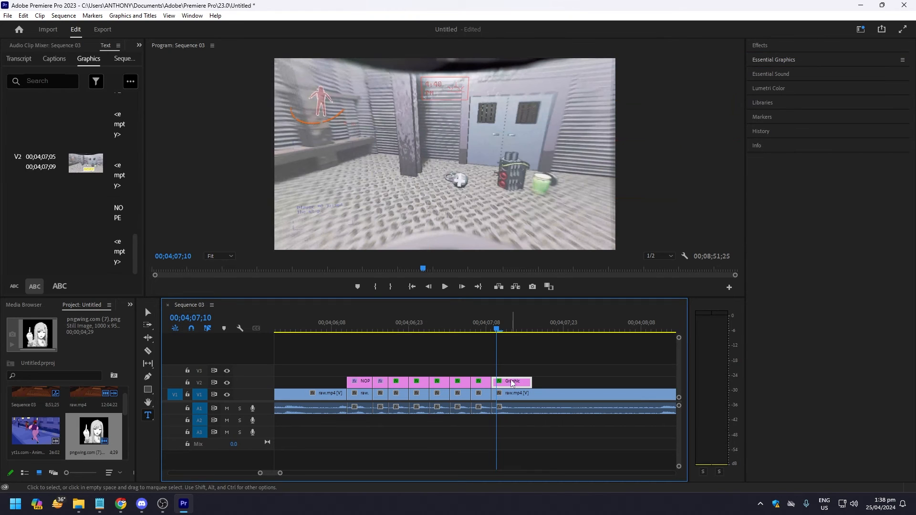
left_click(486, 327)
left_click(484, 328)
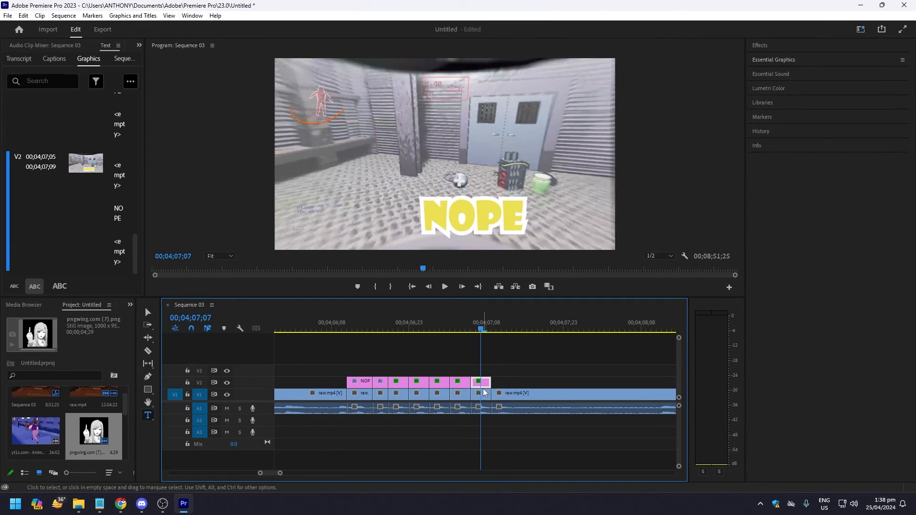
Examine the effect and text settings of the first NOPE graphic at 00;04;06;11
left_click(365, 383)
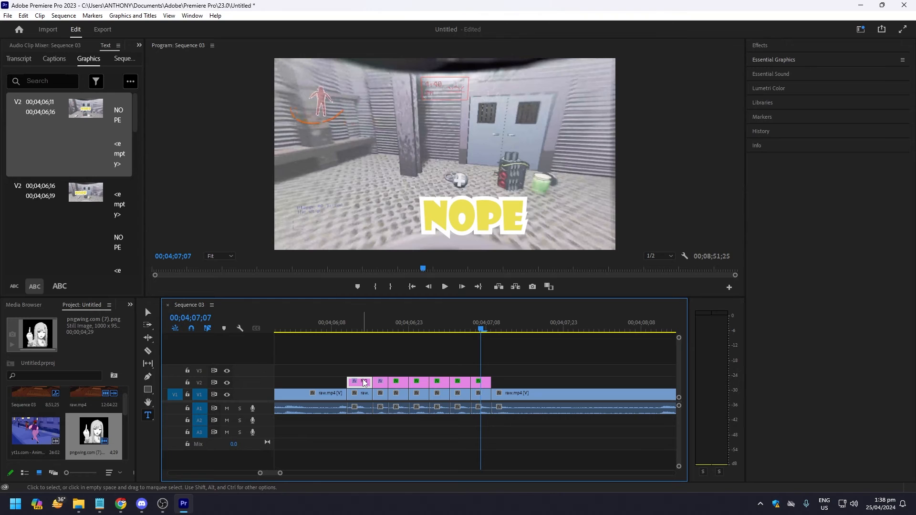
left_click(121, 98)
left_click(139, 45)
left_click(146, 57)
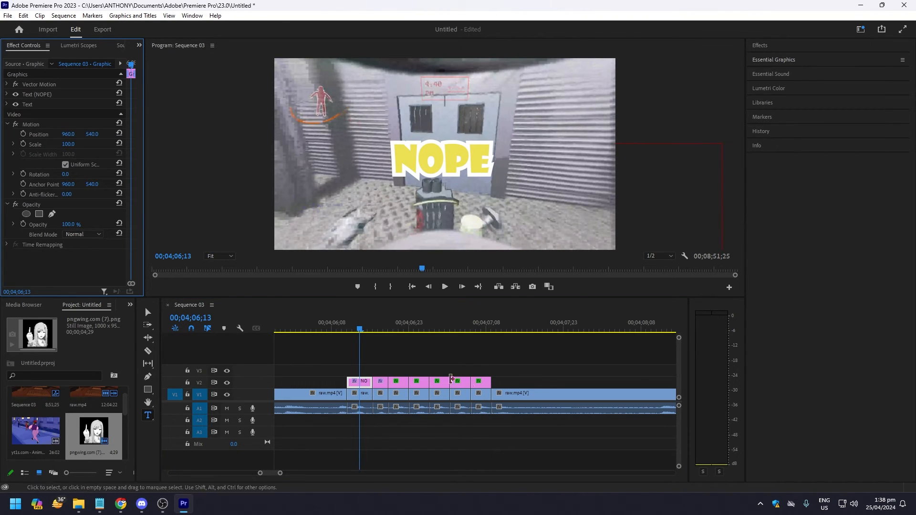
double_click(356, 380)
left_click(806, 60)
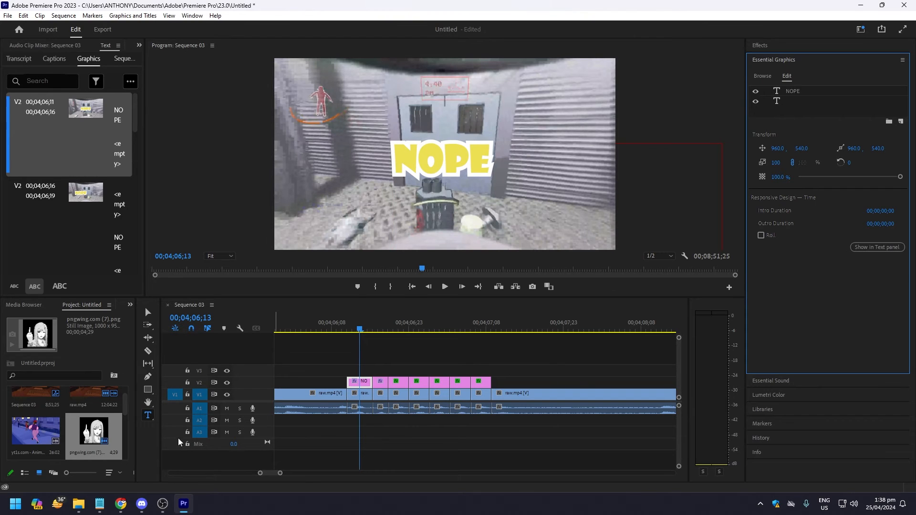
Add a new text box reading NOPE at 00;04;07;09, scaled to 596 and positioned at 257.8, 329
left_click(148, 415)
left_click_drag(487, 318, 491, 317)
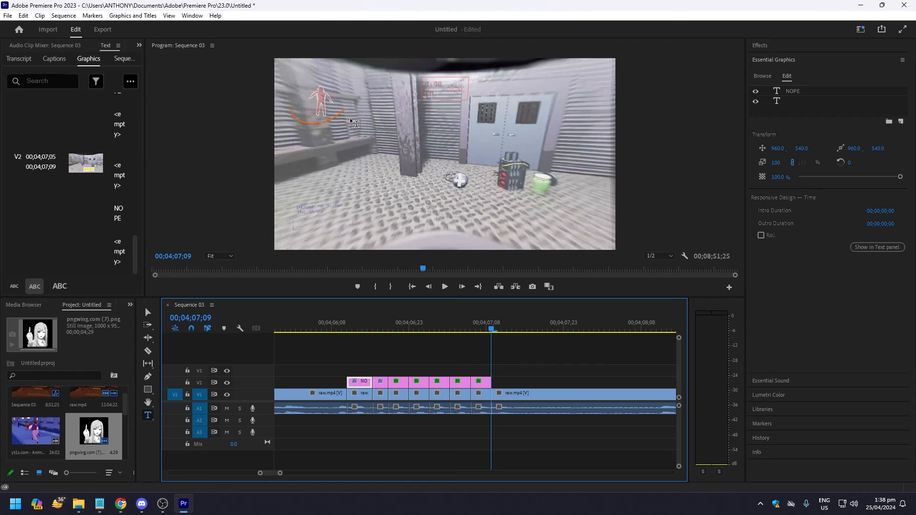
left_click_drag(322, 106, 588, 222)
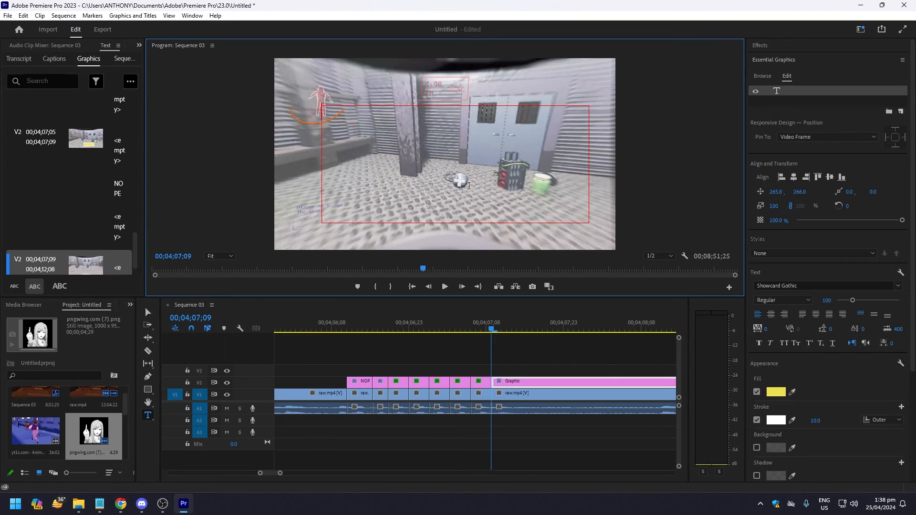
type("NOPE")
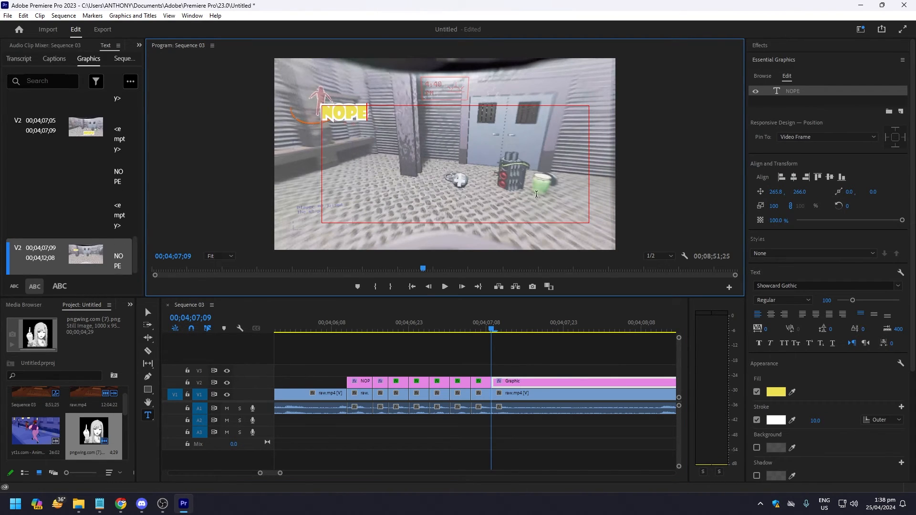
left_click_drag(773, 206, 830, 206)
left_click_drag(774, 196, 811, 192)
Try to change the new NOPE text's fill colour to red
left_click(776, 392)
left_click_drag(479, 198, 479, 192)
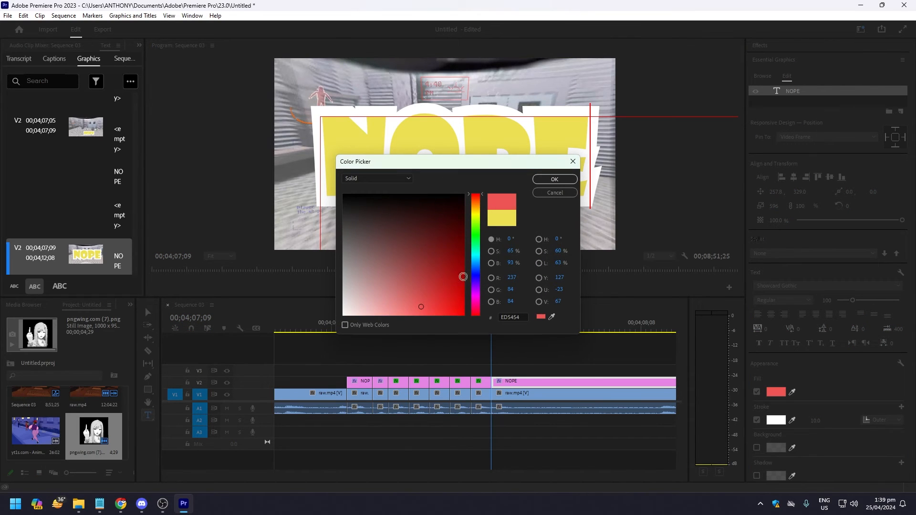
left_click(456, 289)
left_click(554, 181)
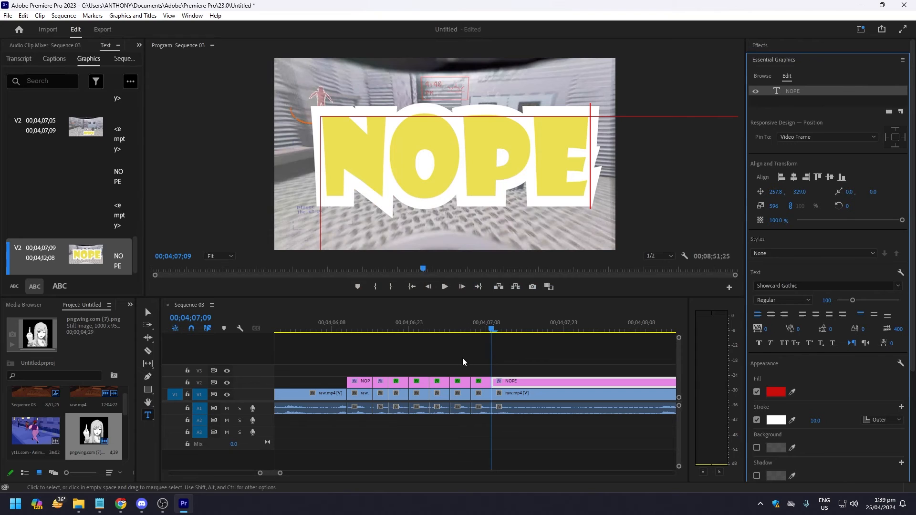
Select all the text in the large NOPE graphic at 00;04;07;09 and set its fill colour to red AB1C09
left_click(505, 387)
key("shift+Right")
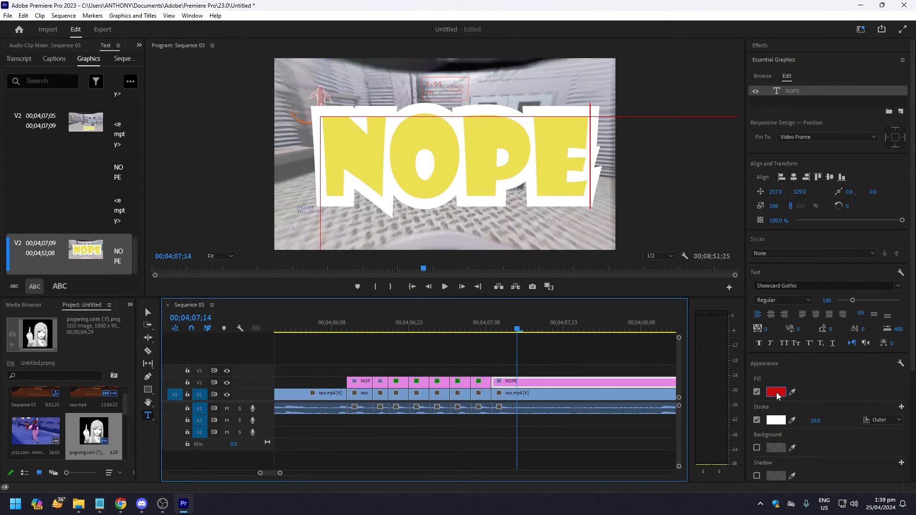
key("ctrl+a")
left_click(471, 172)
key("ctrl+a")
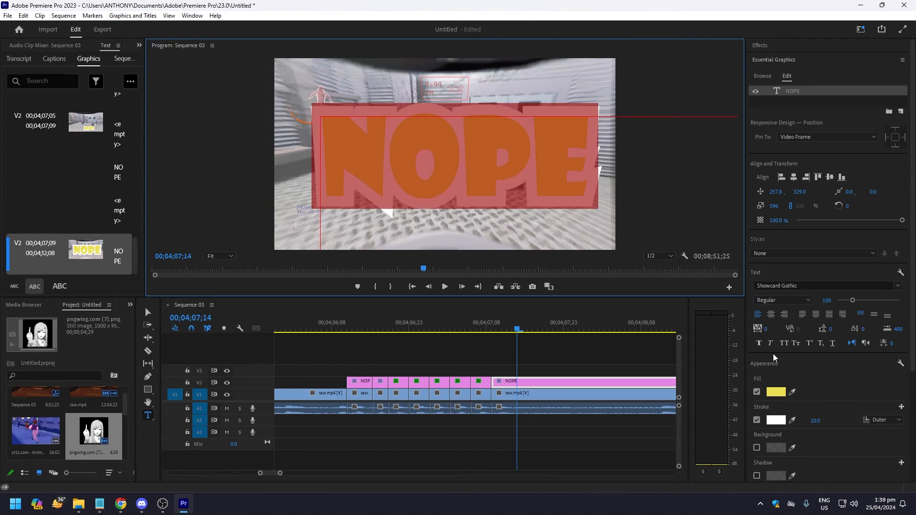
left_click(771, 394)
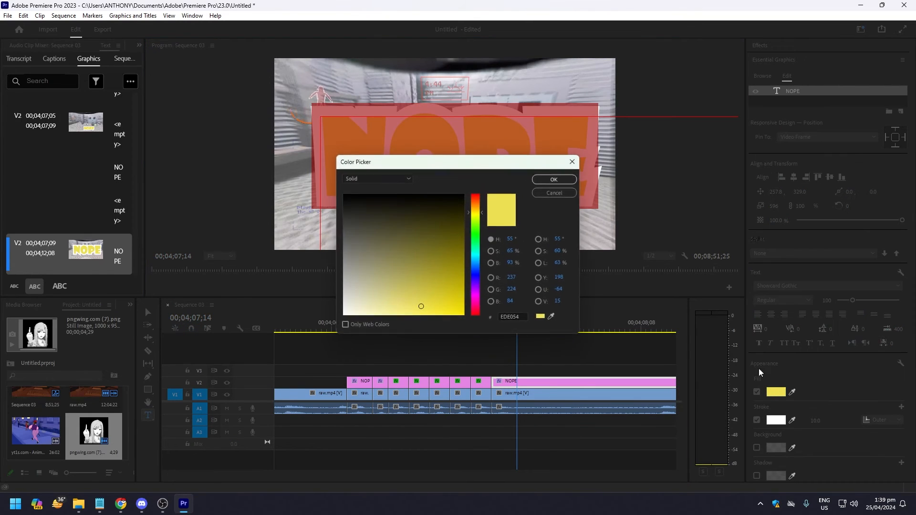
left_click(478, 196)
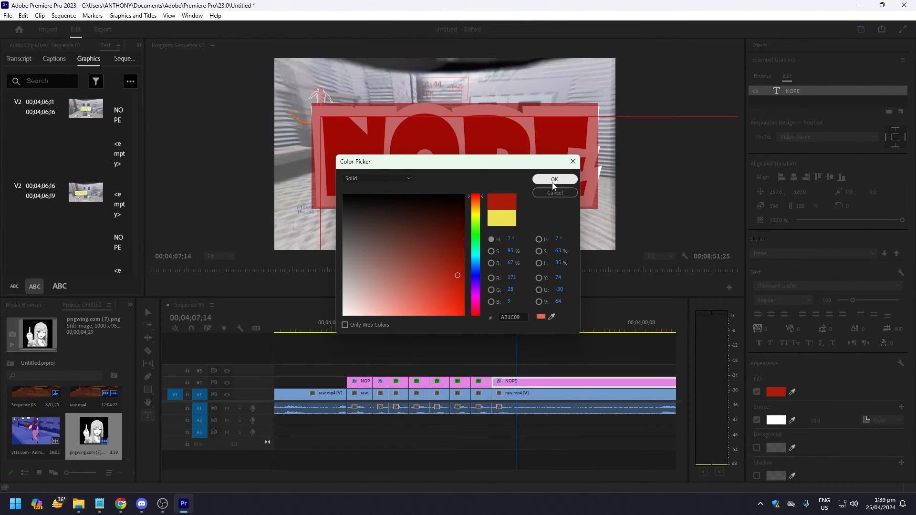
left_click(553, 180)
left_click(532, 359)
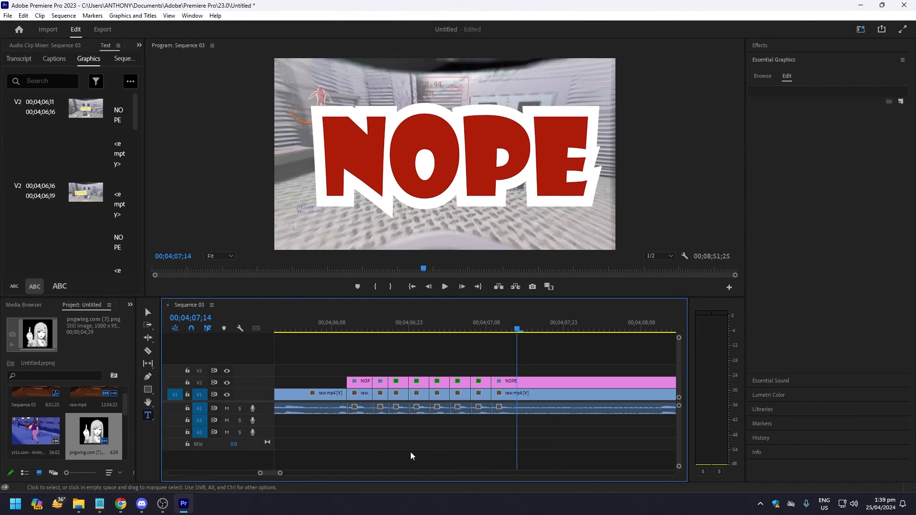
Shorten the large red NOPE graphic so that it ends at 00;04;08;01
left_click_drag(280, 472, 336, 472)
key("space")
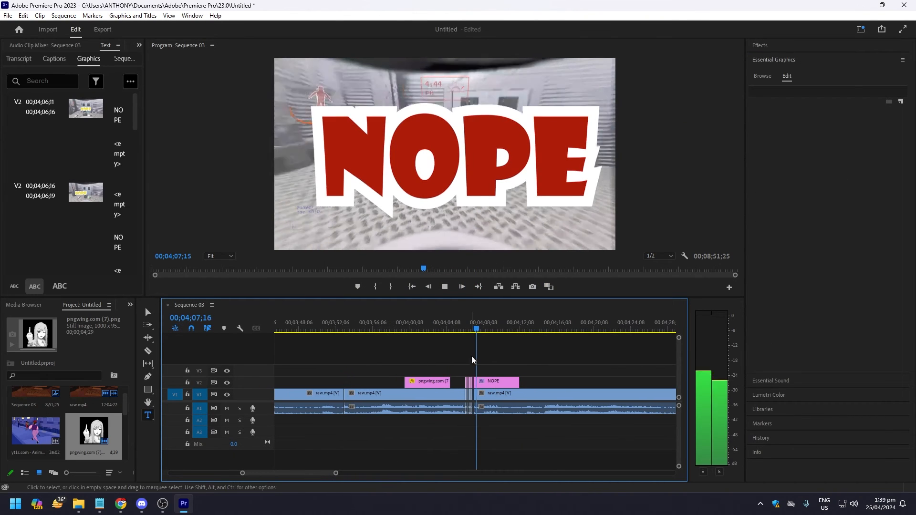
key("space")
left_click_drag(518, 382, 480, 381)
Play back the NOPE text sequence and the footage following it to check the timing of the gag
left_click(456, 323)
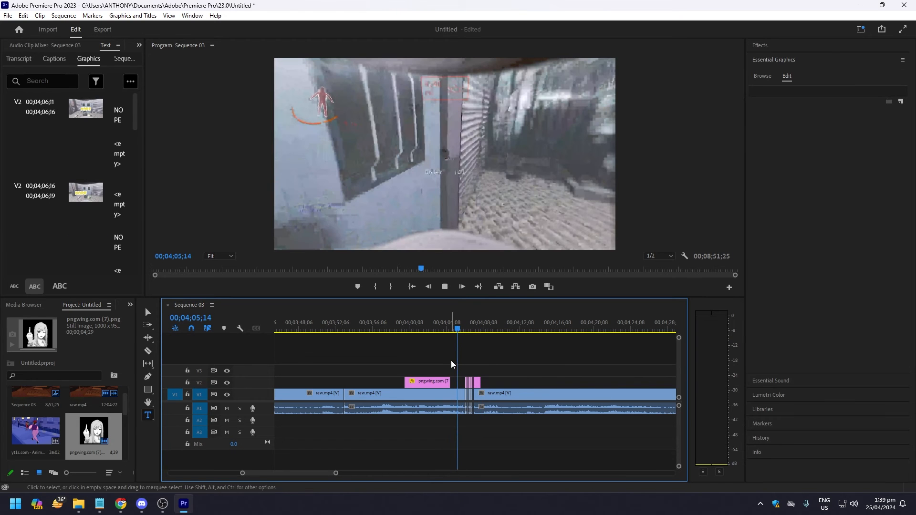
key("space")
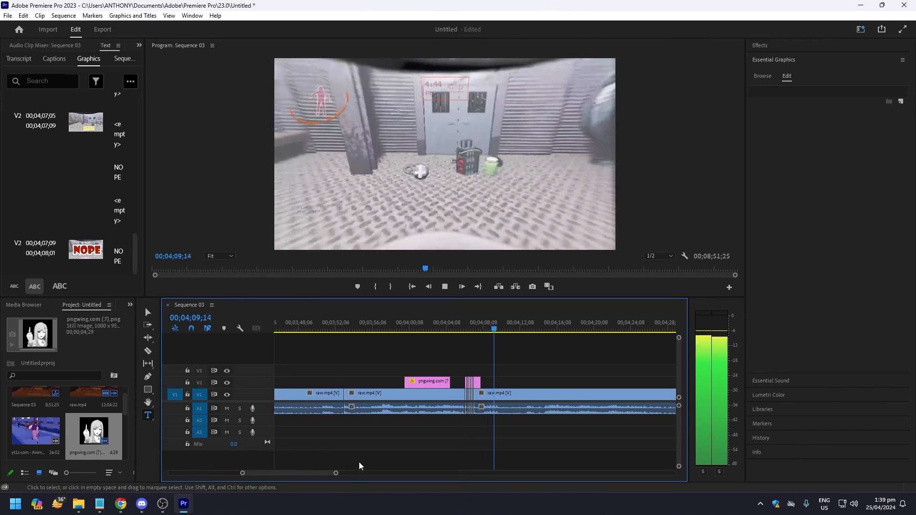
scroll(339, 474, "down", 5)
scroll(339, 474, "up", 5)
key("space")
left_click_drag(330, 473, 304, 473)
mouse_move(332, 322)
left_mouse_down()
mouse_move(342, 327)
mouse_move(317, 327)
left_mouse_up()
key("space")
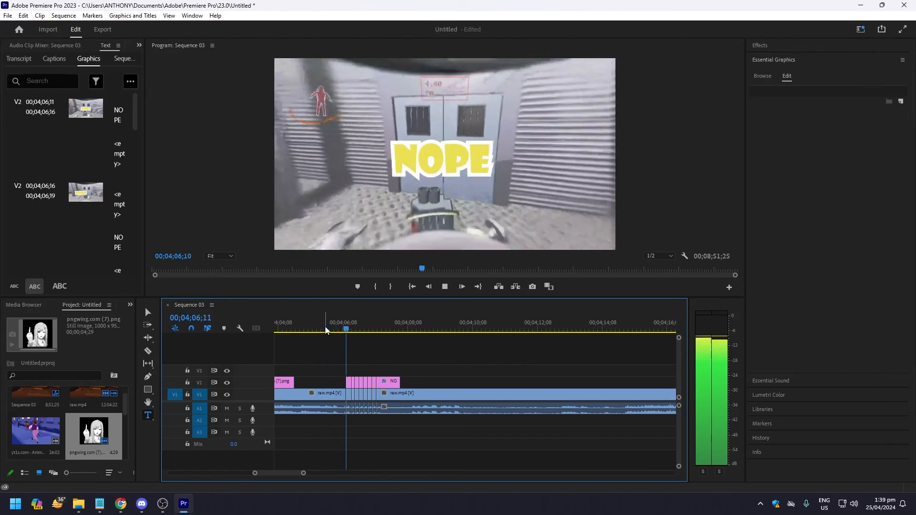
key("space")
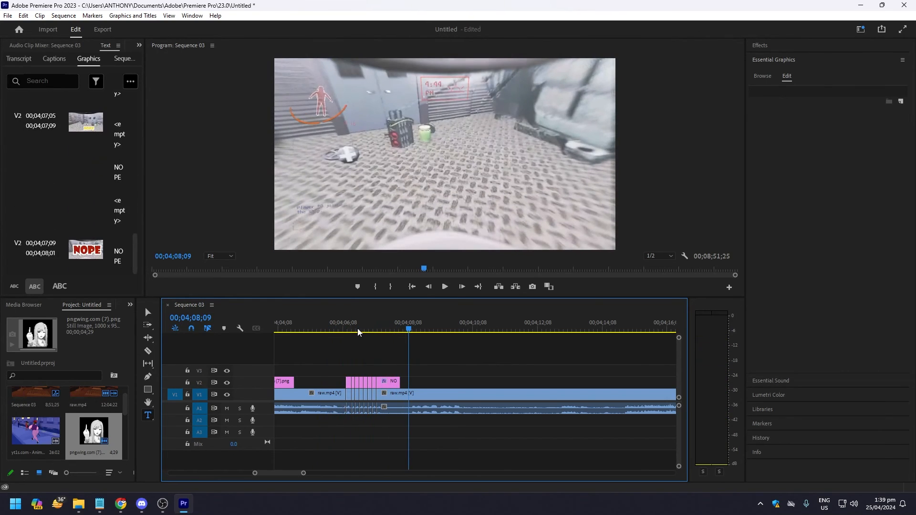
left_click(335, 328)
key("space")
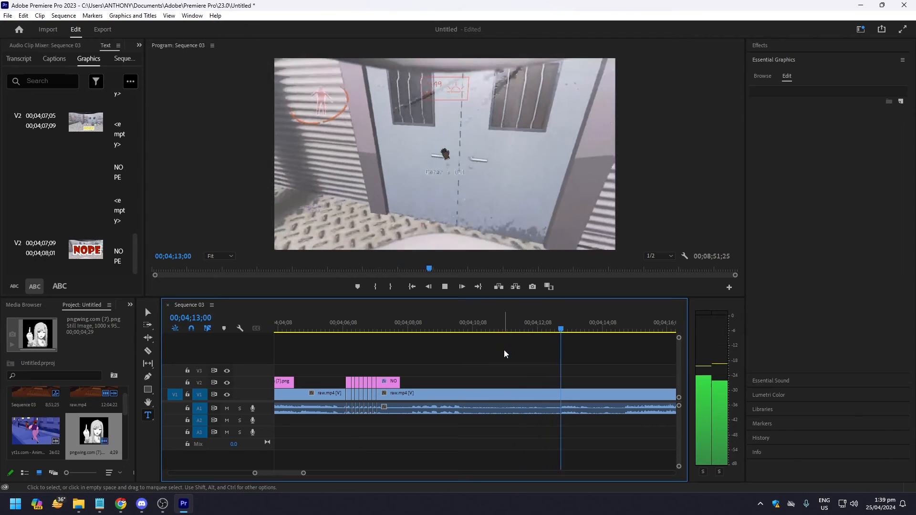
key("space")
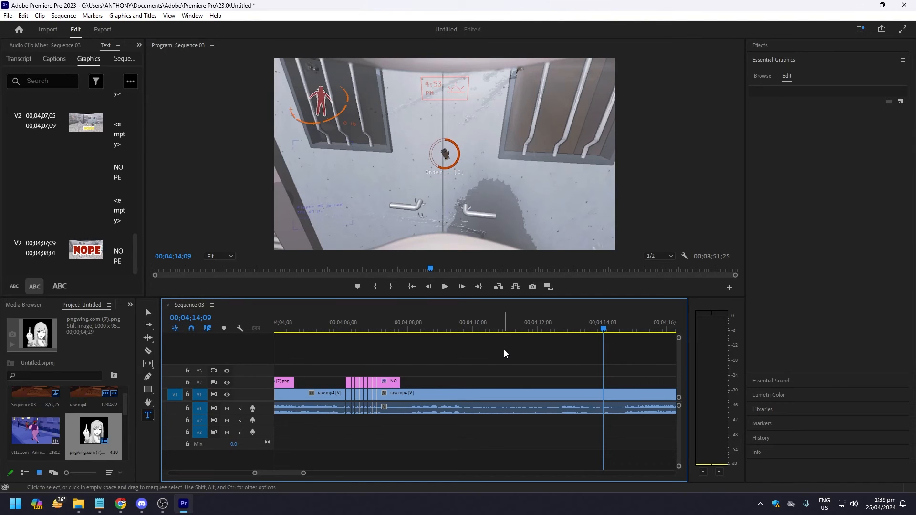
Skim the remaining raw.mp4 footage and ripple delete its unwanted opening section shortly after the red NOPE graphic
left_click_drag(304, 473, 488, 474)
left_click_drag(593, 335, 552, 335)
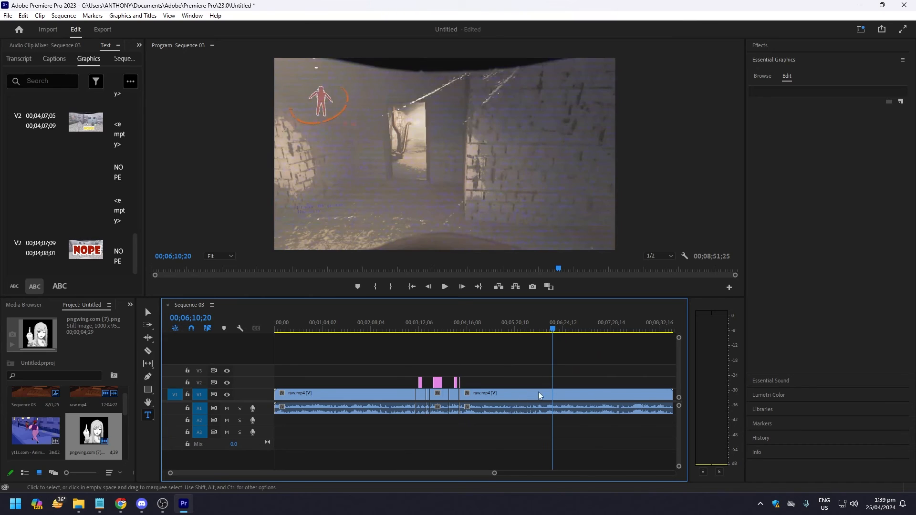
left_click(588, 402)
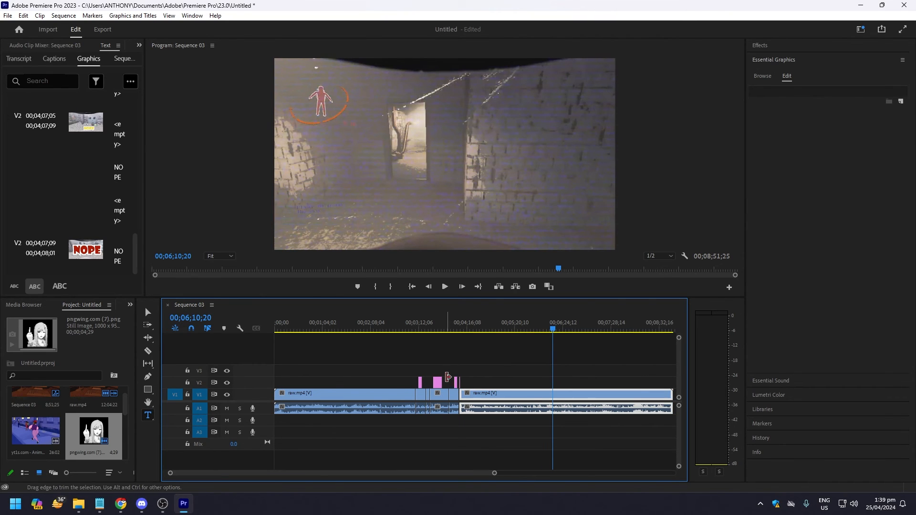
left_click(512, 336)
left_click(503, 324)
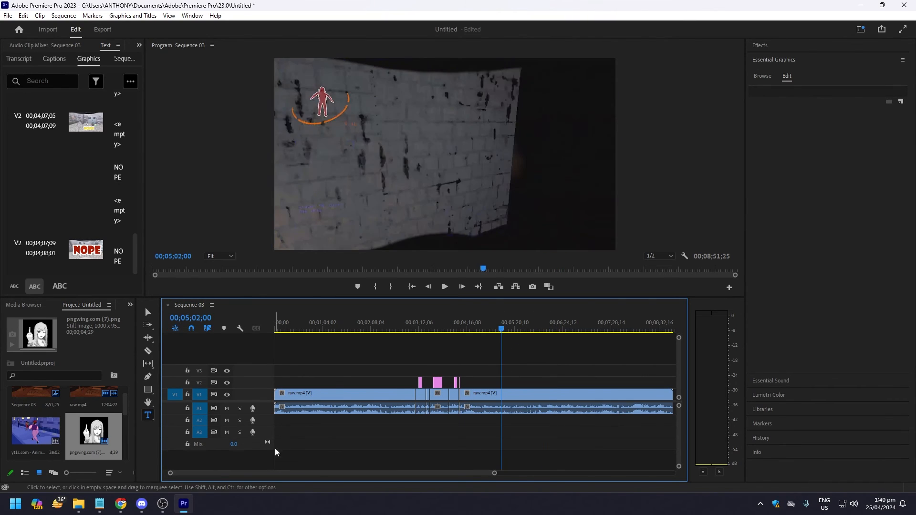
key("space")
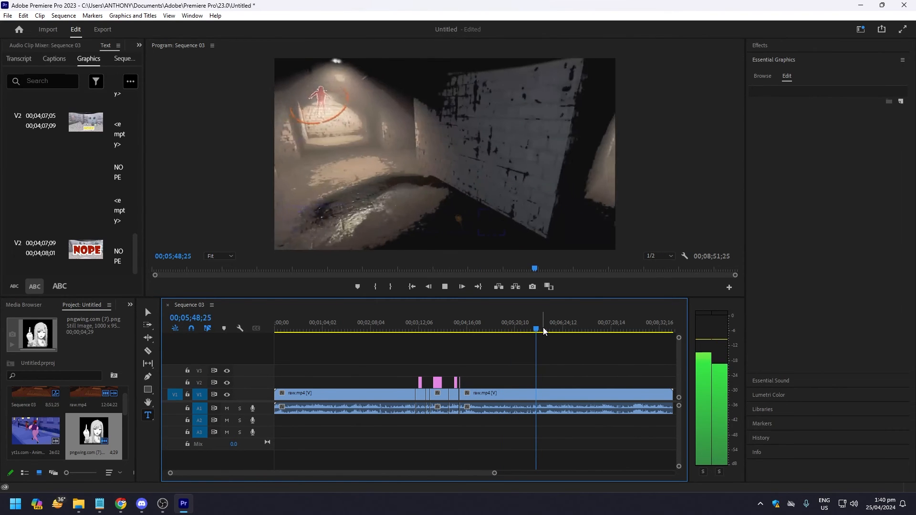
left_click_drag(546, 329, 503, 328)
left_click(513, 329)
key("v")
left_click(497, 397)
key("Delete")
key("Up")
key("space")
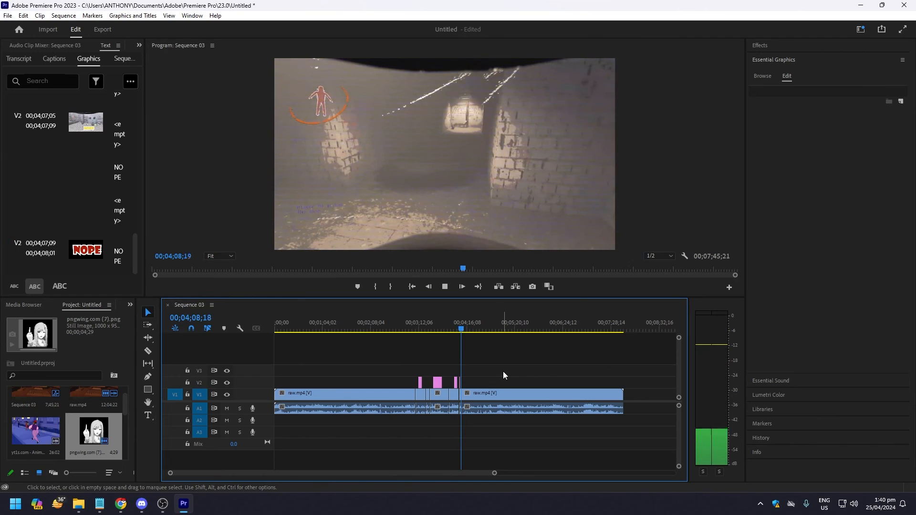
Play through the footage following the red NOPE graphic and split raw.mp4 at 00;04;33;13
left_click(465, 328)
key("space")
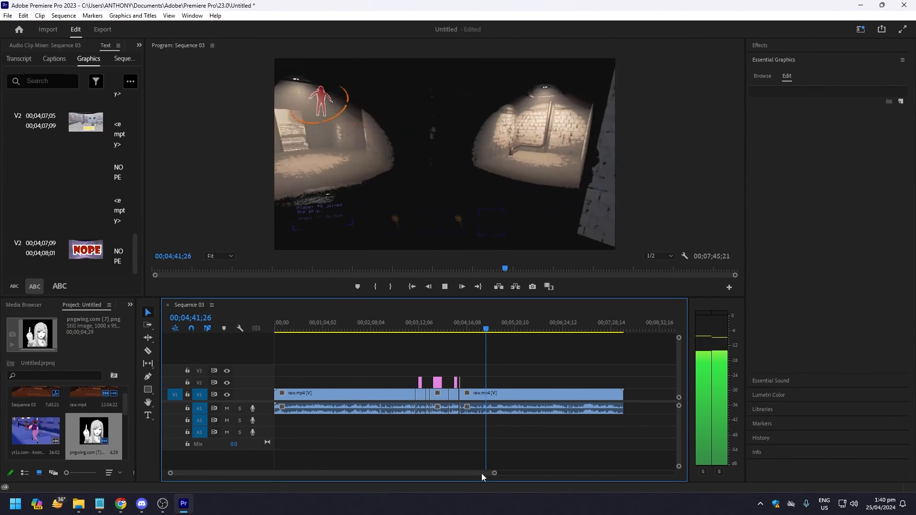
left_click_drag(493, 473, 436, 472)
left_click(455, 315)
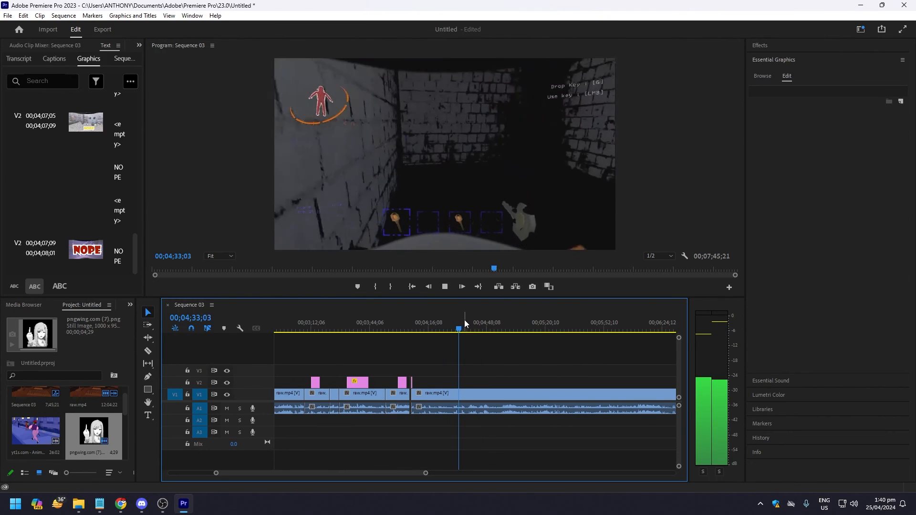
key("space")
key("ctrl+k")
Try to ripple delete the raw.mp4 section running from the start of the red NOPE graphic to the 00;04;33;13 cut
left_click(448, 395)
key("Delete")
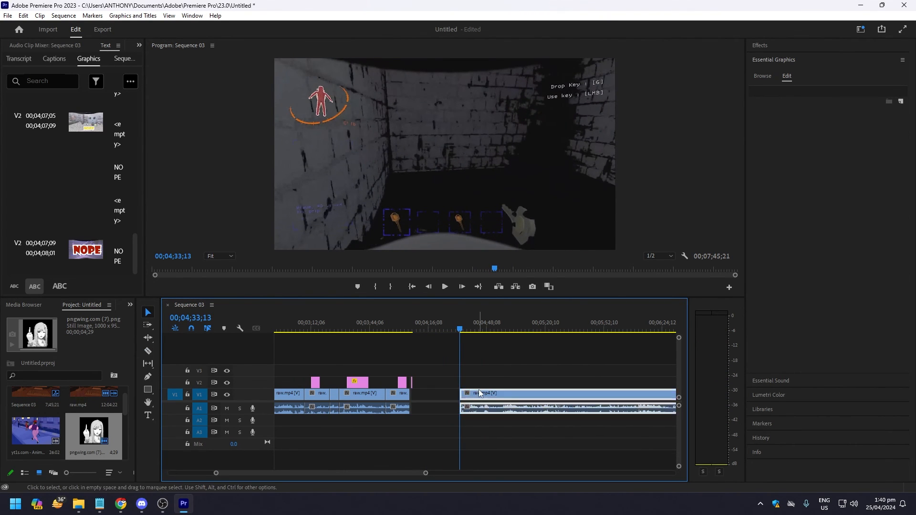
left_click(438, 394)
key("Delete")
left_click(413, 330)
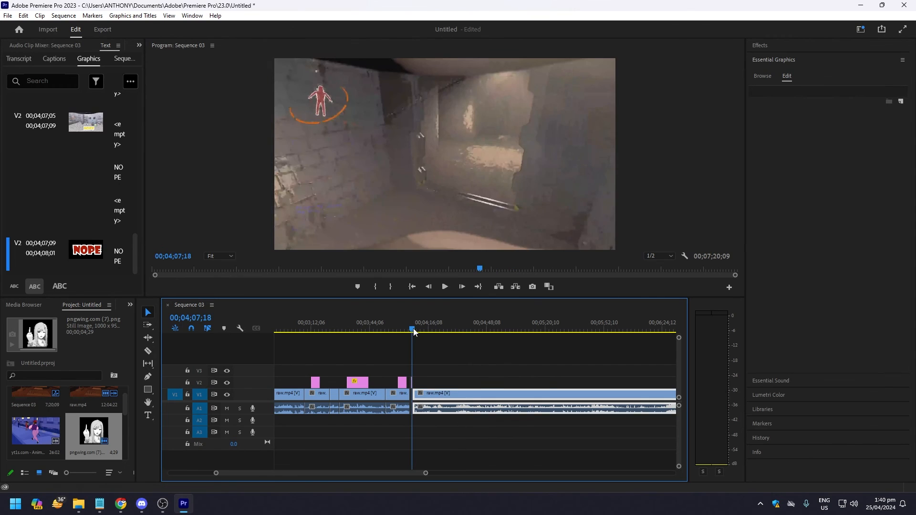
key("space")
key("space")
left_click_drag(426, 475, 358, 475)
key("ctrl+z")
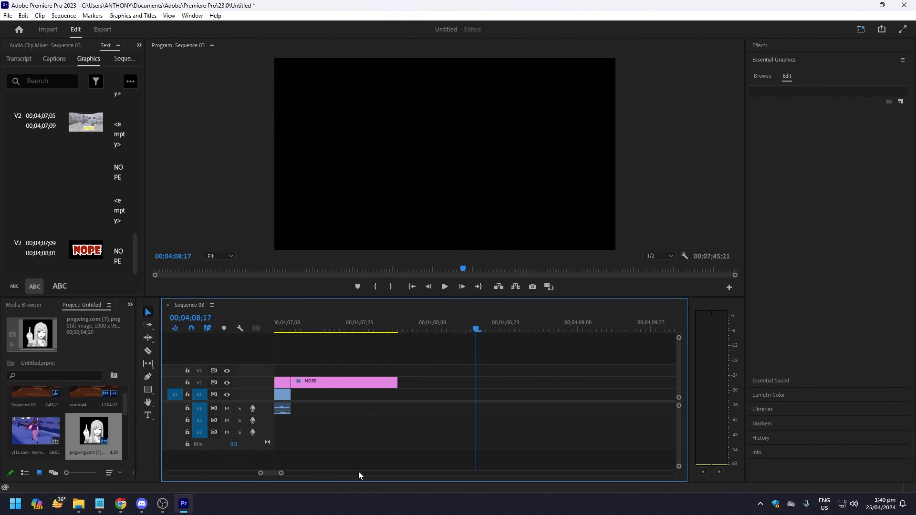
key("ctrl+z")
Split raw.mp4 at the end of the red NOPE graphic and ripple delete the section up to the 00;04;33;13 cut
key("c")
key("v")
left_click_drag(282, 474, 411, 473)
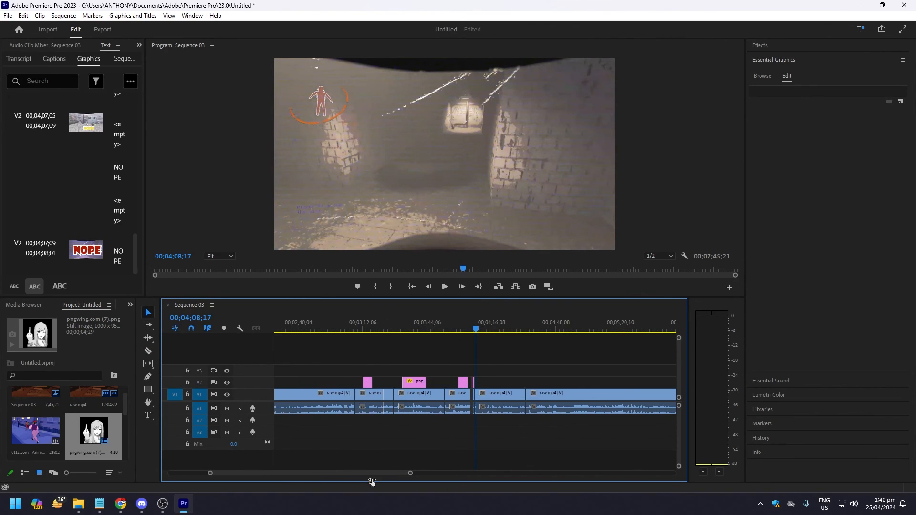
left_click(508, 393)
key("Delete")
right_click(508, 393)
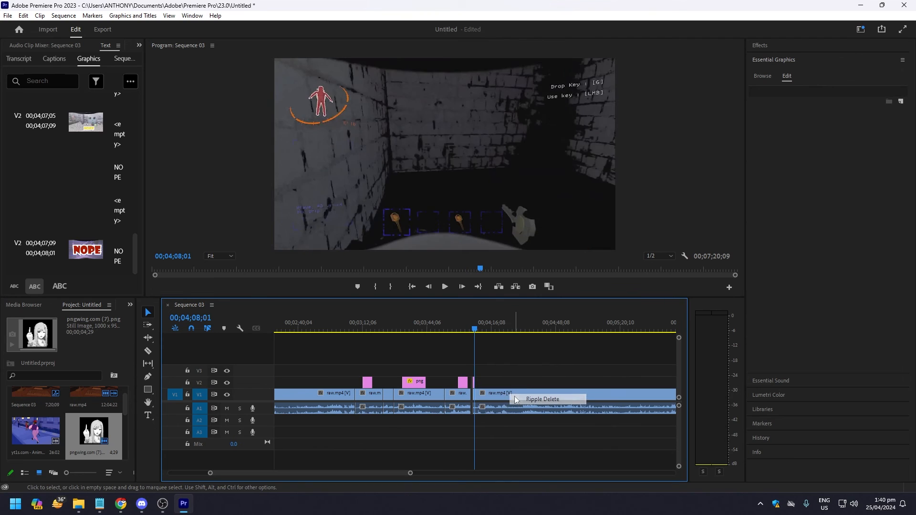
left_click(516, 399)
Find the spot for the next meme and place the yt1s.com Animan Studios video on V2 at about 00;04;12;18
key("space")
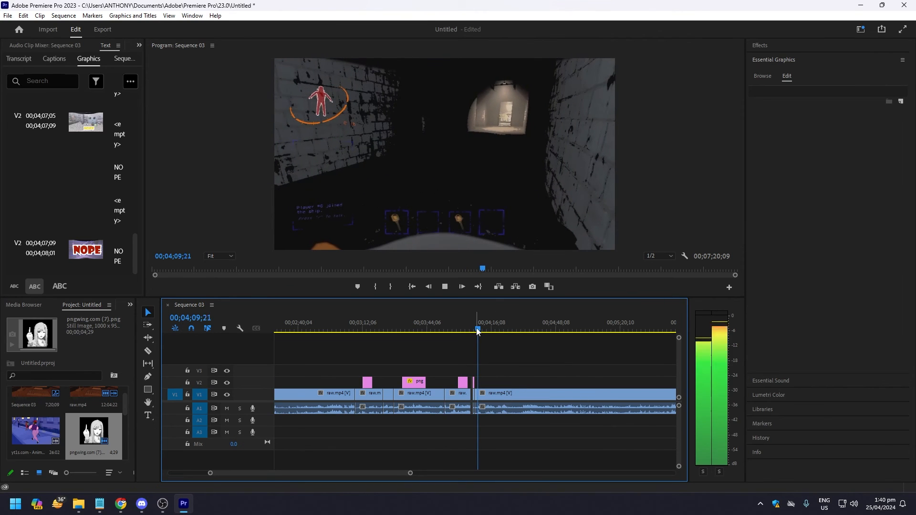
left_click_drag(410, 473, 334, 479)
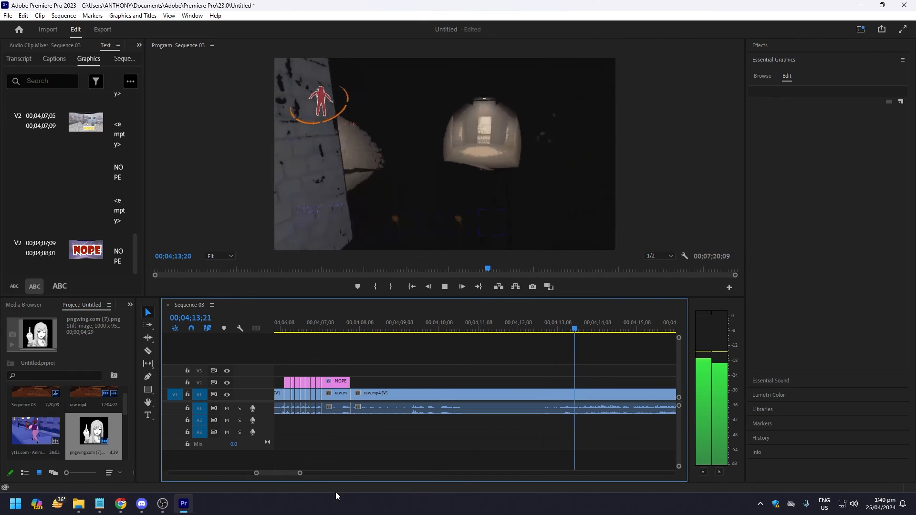
key("space")
left_click_drag(28, 439, 535, 381)
left_click_drag(529, 330, 533, 331)
key("space")
key("space")
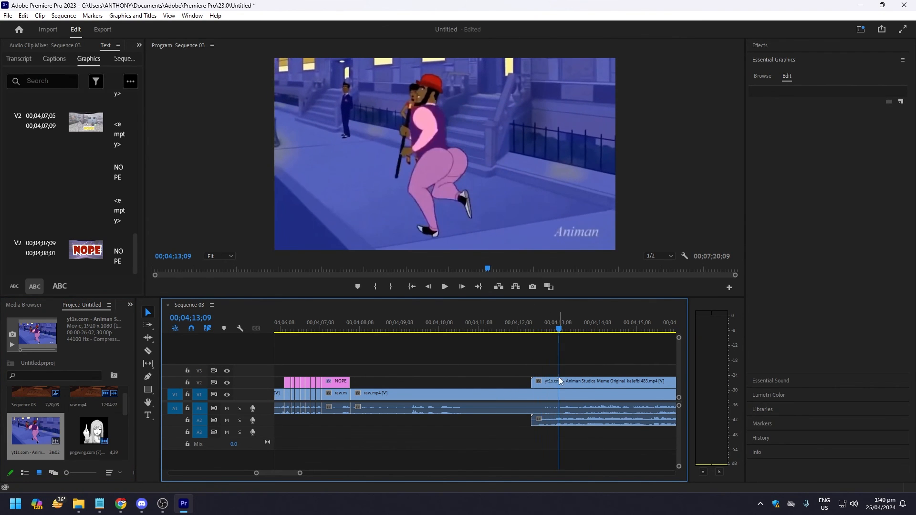
Unlink the Animan Studios clip's audio from its video and delete the audio
right_click(558, 375)
left_click(587, 174)
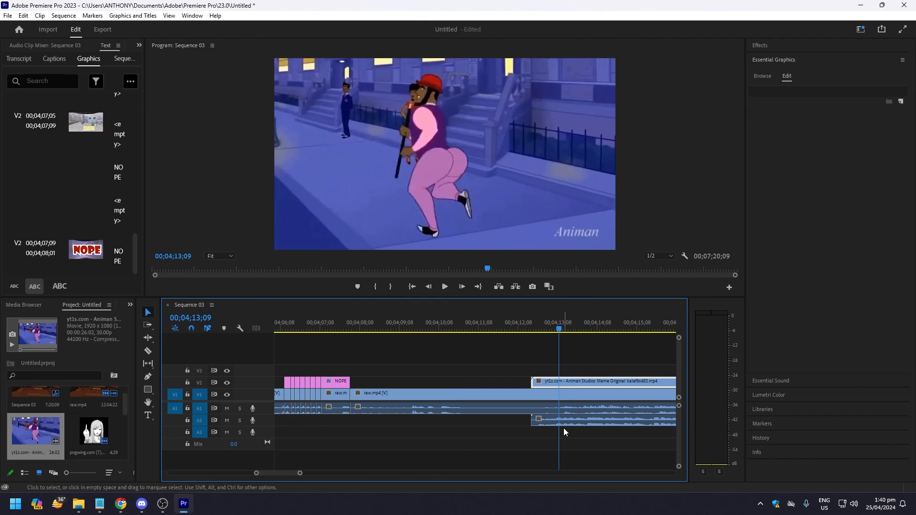
left_click(563, 423)
key("Delete")
Split the Animan Studios clip at 00;04;15;18 and delete the part following the cut
left_click_drag(300, 473, 405, 473)
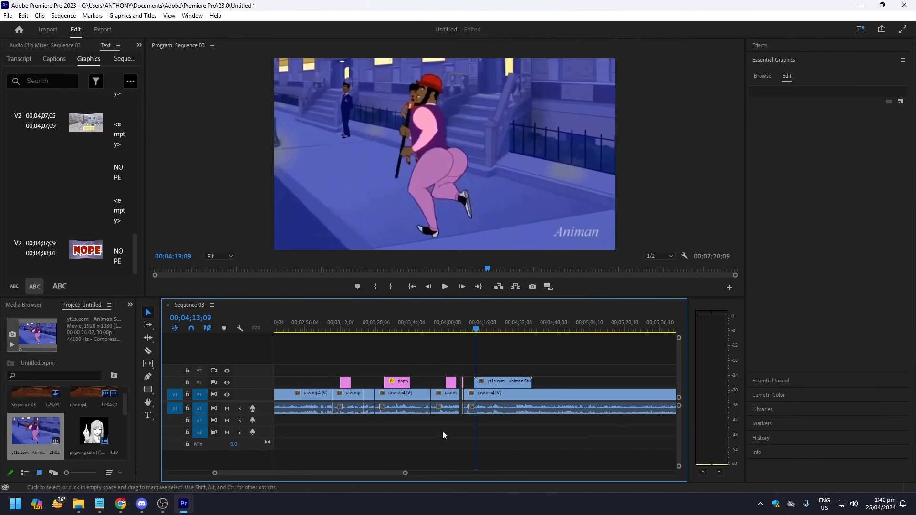
key("space")
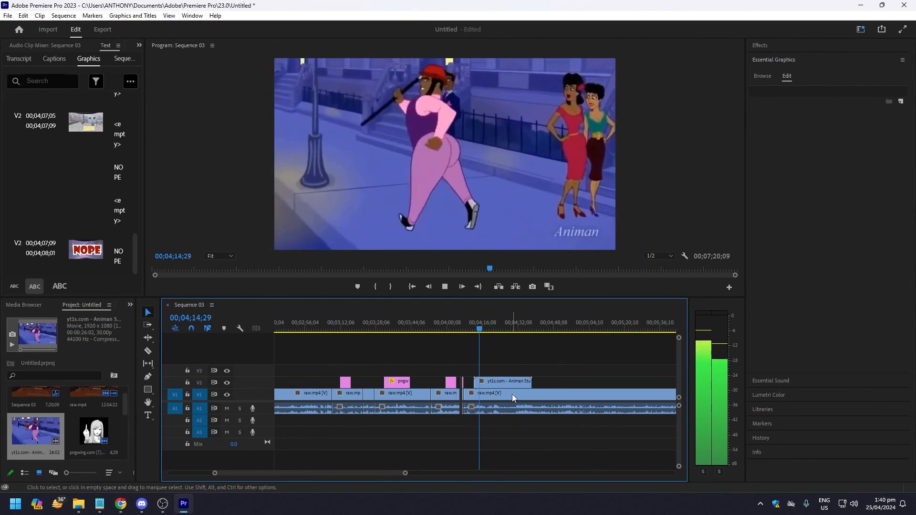
key("space")
key("Left")
key("Left")
key("Left")
key("Left")
key("Left")
key("Left")
key("Left")
key("Left")
key("Left")
key("Left")
key("Left")
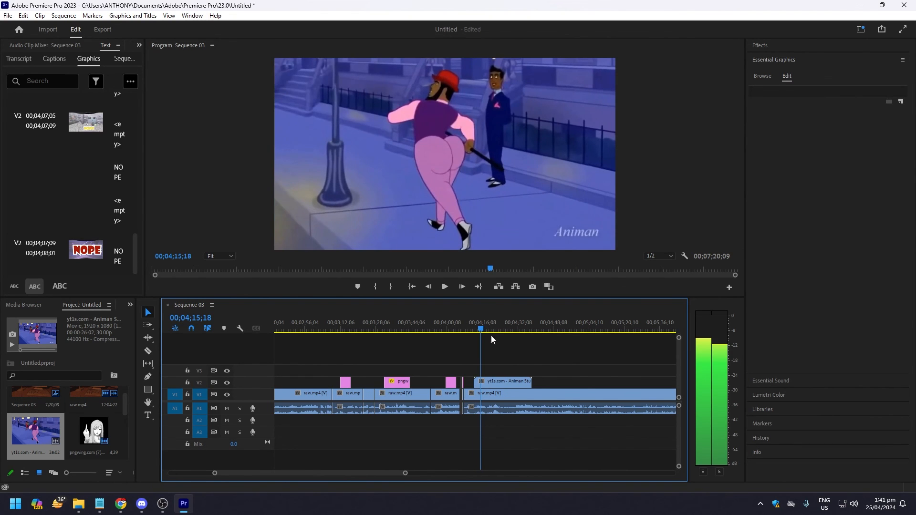
key("c")
left_click(481, 383)
key("v")
left_click(497, 380)
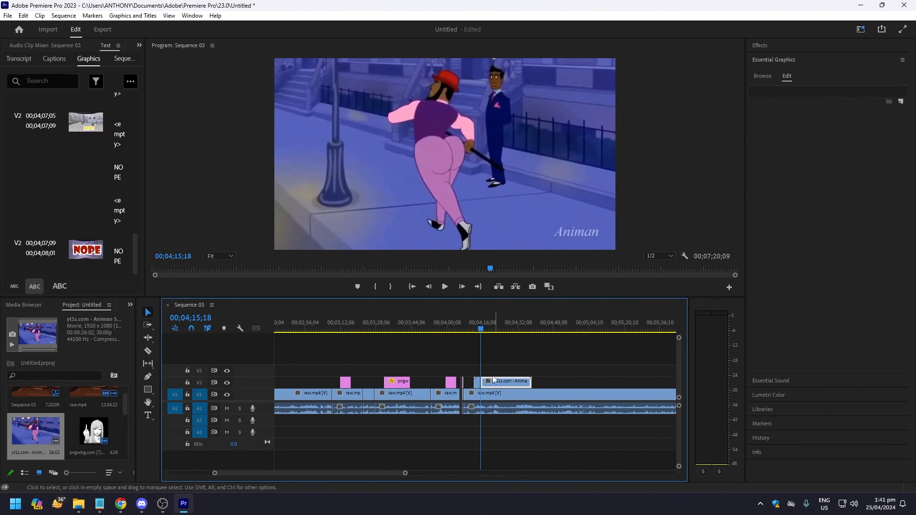
key("Delete")
At 00;04;14;24, set the Animan Studios clip's Scale to 151 and Position to 960, 715
key("Left")
key("Left")
key("Left")
key("Left")
key("Left")
key("Left")
key("Left")
key("Left")
key("Left")
key("Left")
key("Left")
key("Left")
key("Left")
key("Left")
key("Left")
key("Left")
key("Left")
key("Left")
key("Left")
key("Left")
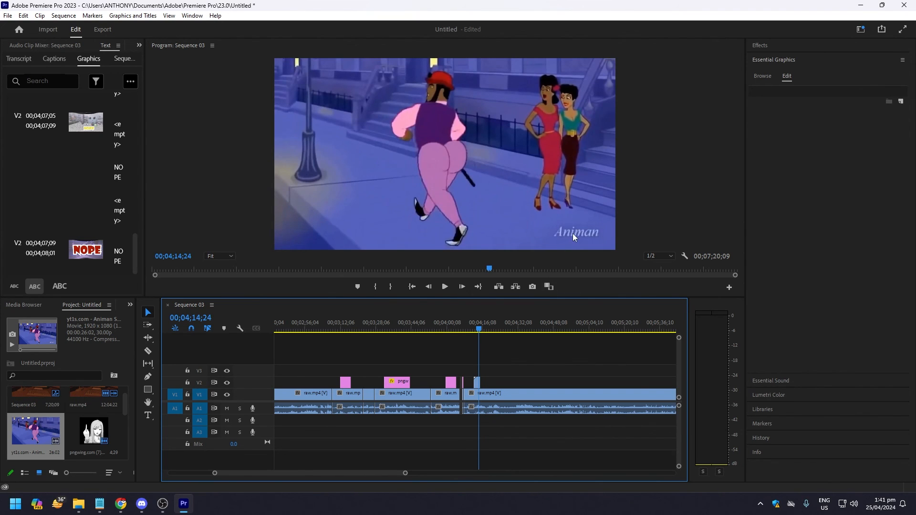
left_click(477, 383)
left_click(139, 45)
left_click(157, 56)
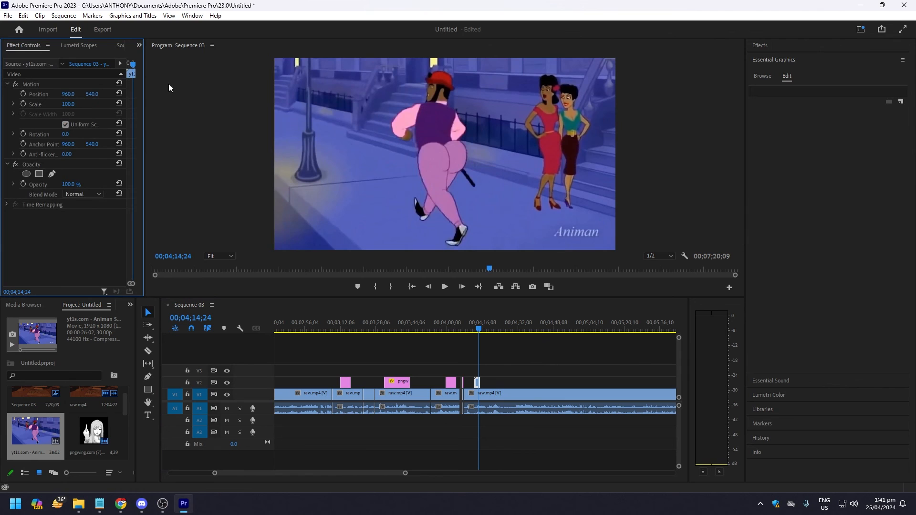
left_click_drag(69, 105, 175, 94)
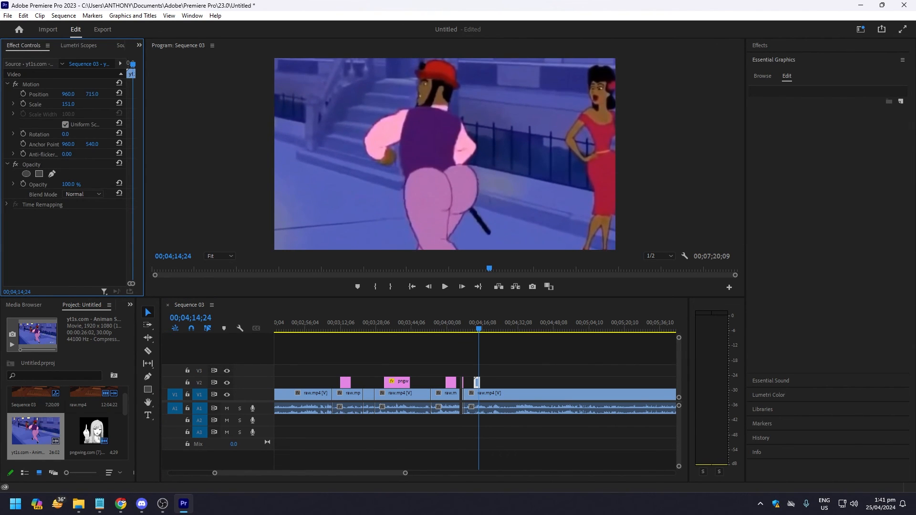
Move the Animan Studios clip on V2 to start at about 00;04;14;00 and play back that section
left_click_drag(405, 473, 319, 473)
left_click(437, 318)
left_click_drag(437, 317, 435, 321)
key("space")
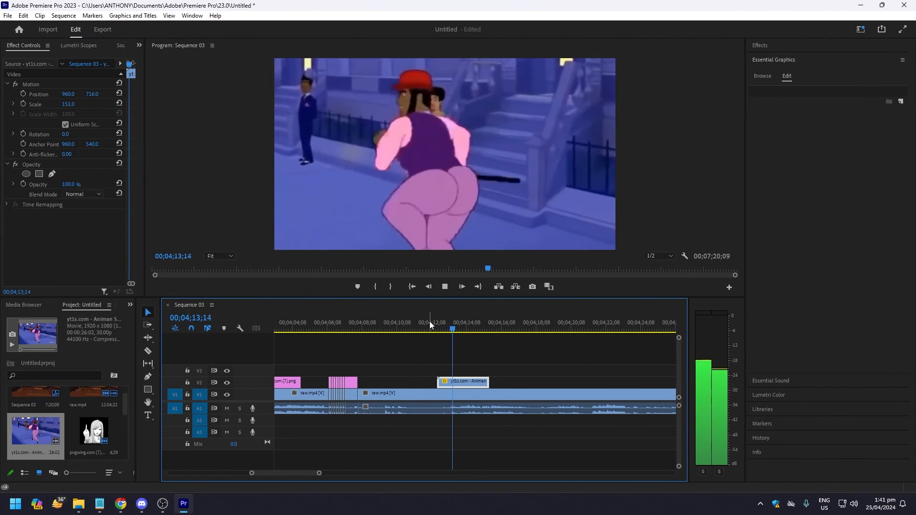
key("space")
left_click_drag(476, 382, 499, 383)
left_click(437, 327)
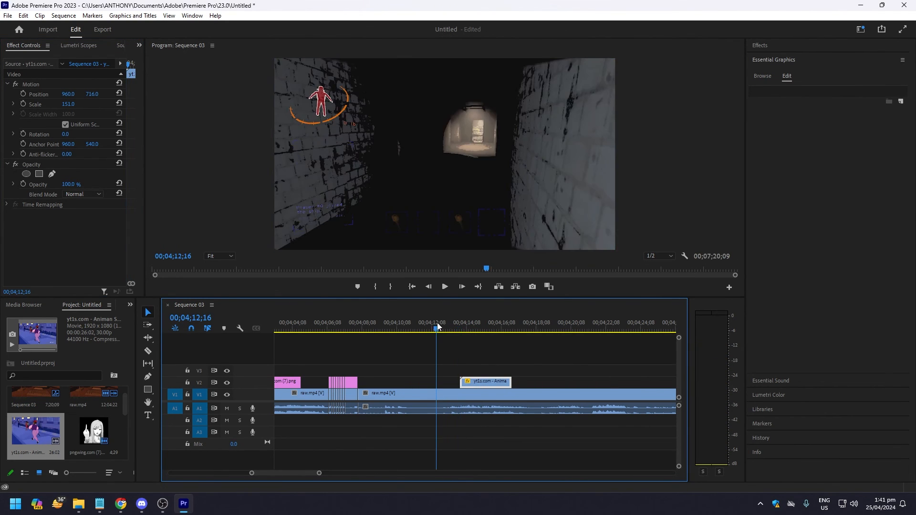
key("space")
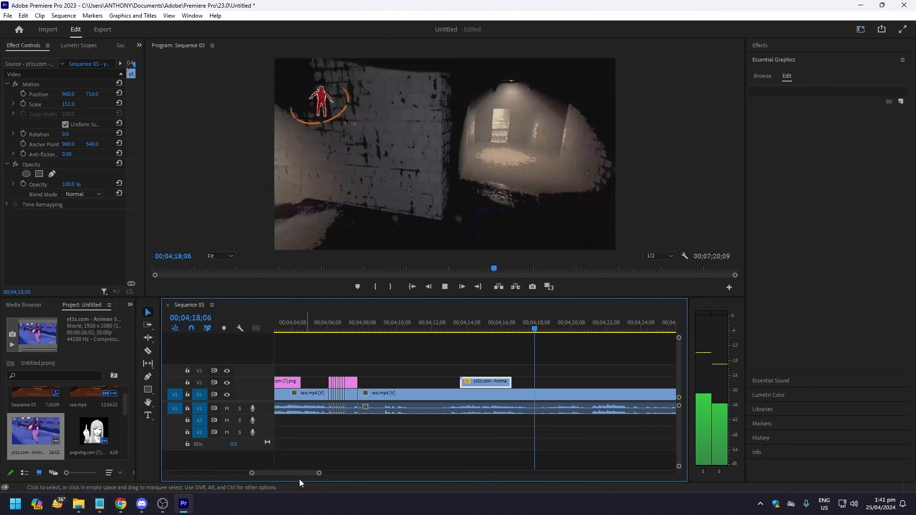
left_click_drag(319, 473, 411, 475)
key("space")
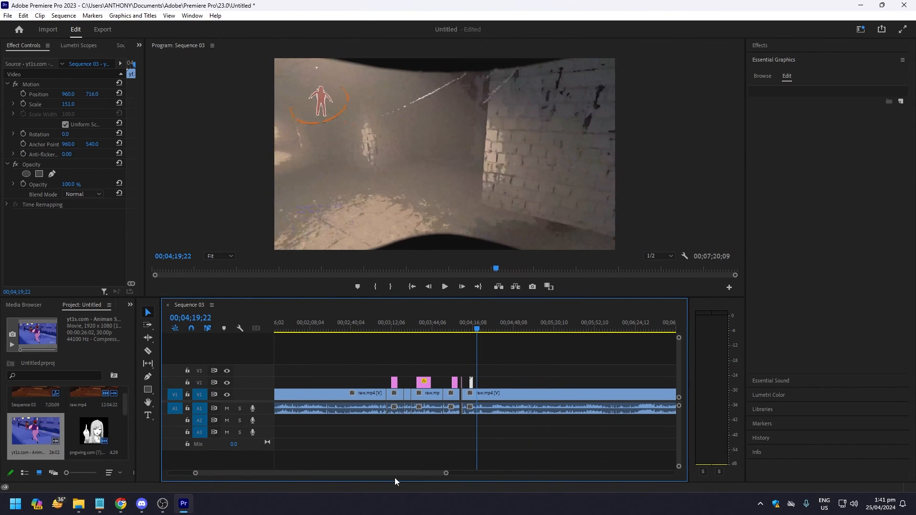
Start an In to Out render of the sequence and cancel it
left_click_drag(446, 473, 479, 474)
left_click(391, 326)
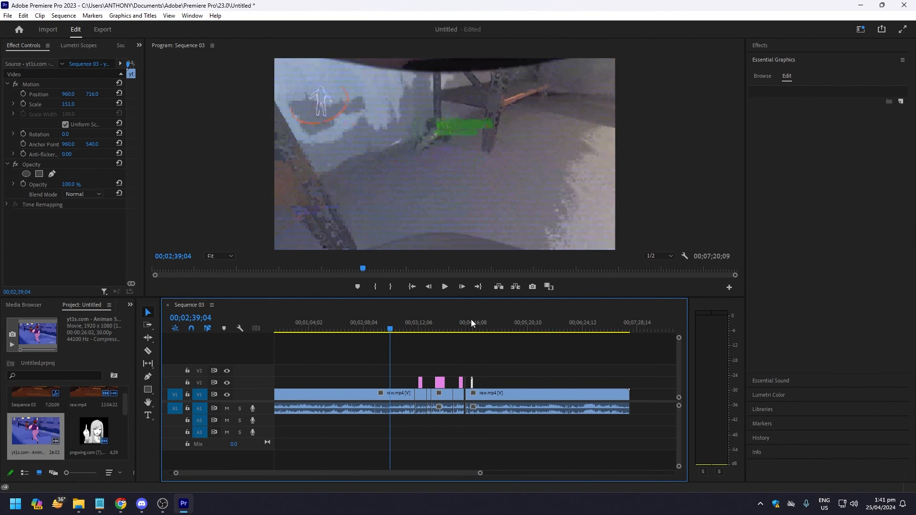
left_click(328, 407)
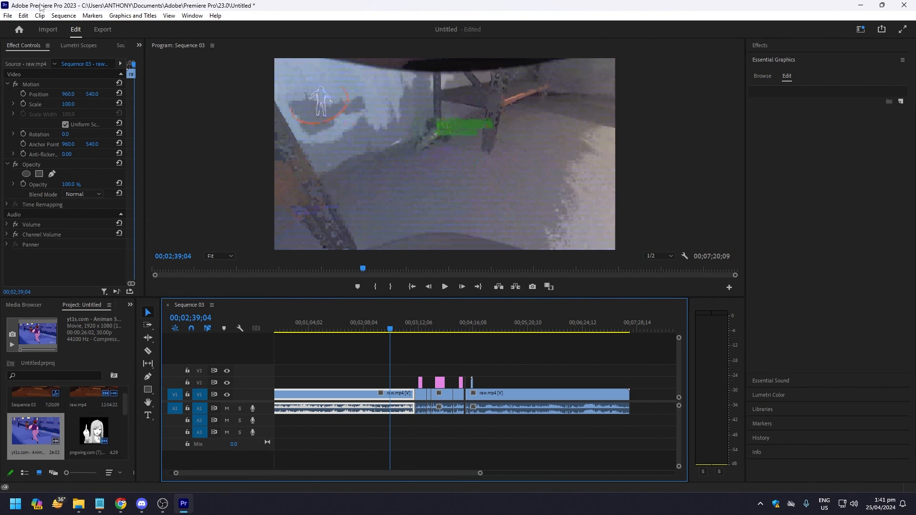
left_click(64, 16)
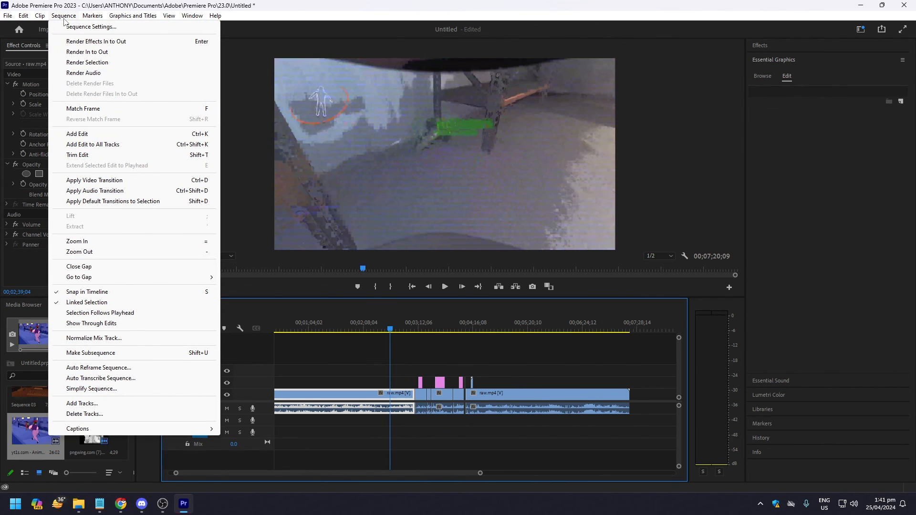
left_click(87, 51)
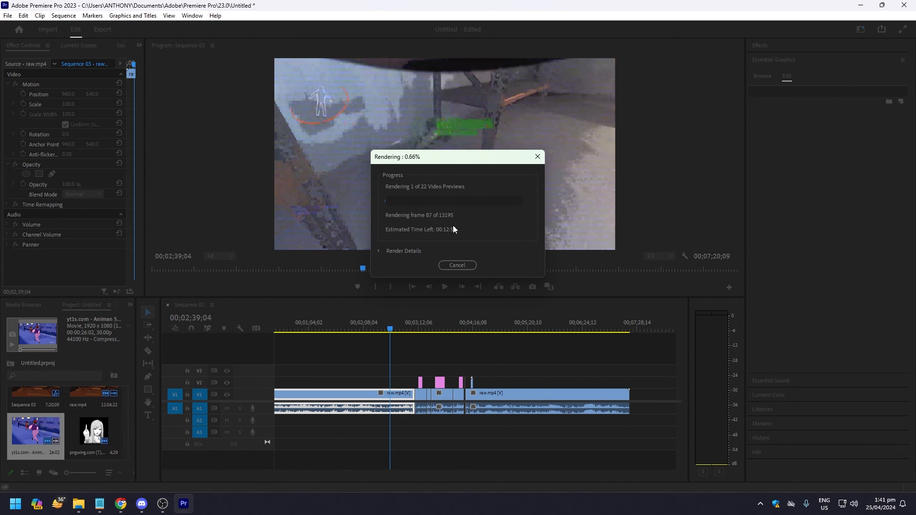
left_click(462, 265)
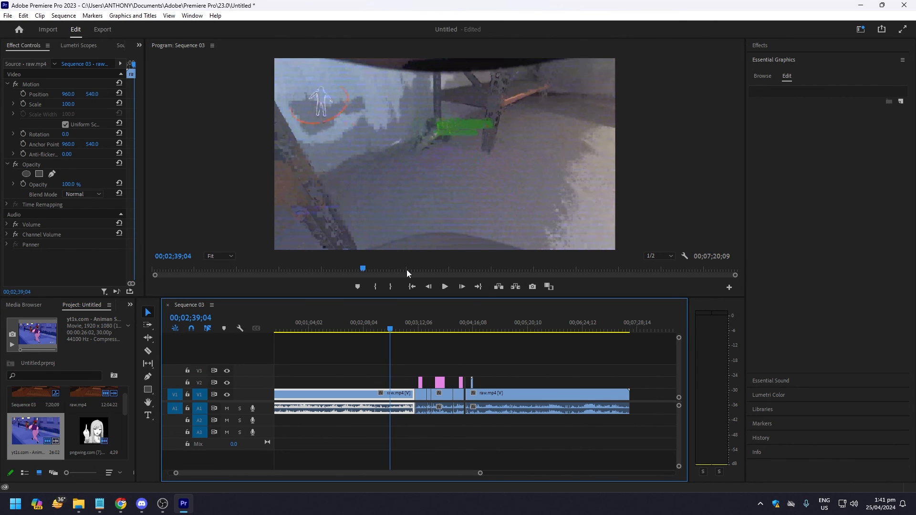
Set up a media export of Sequence 03 with the file name GAME VIDEO, saved in the Premiere Pro 22.0 folder
left_click(8, 15)
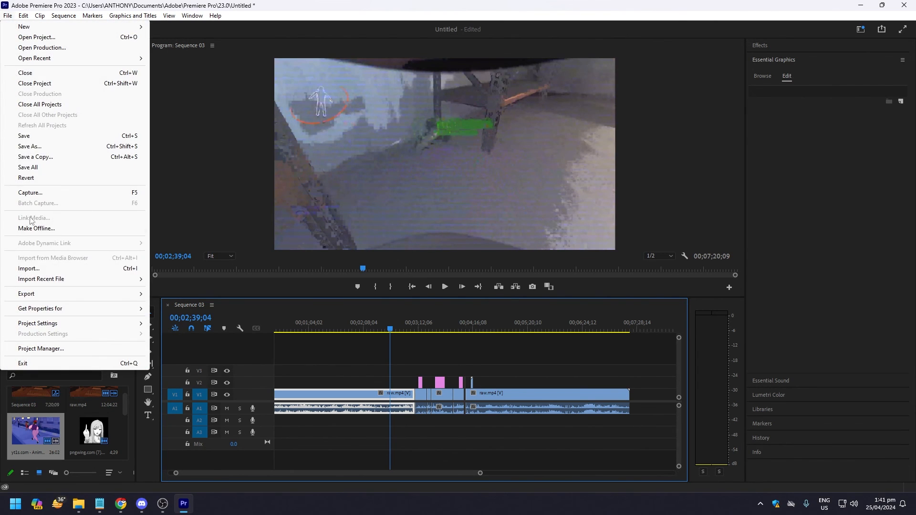
mouse_move(28, 296)
left_click(250, 293)
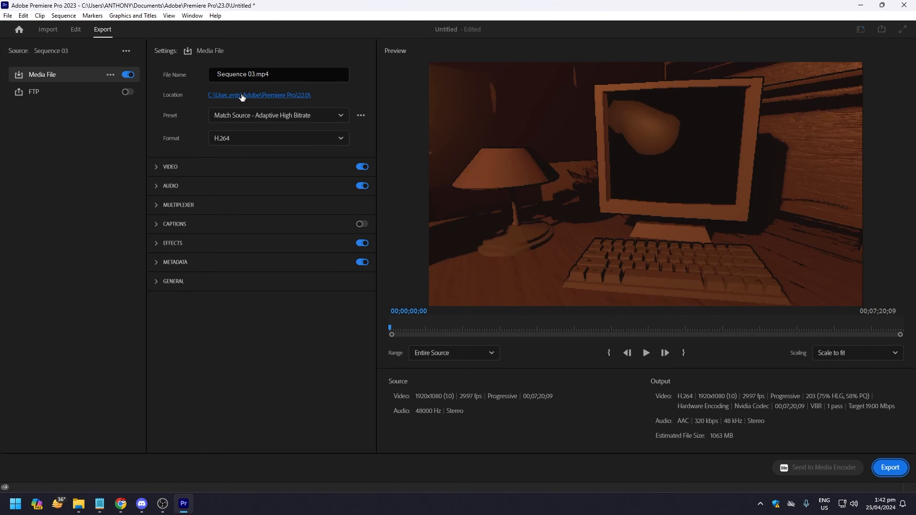
left_click(259, 97)
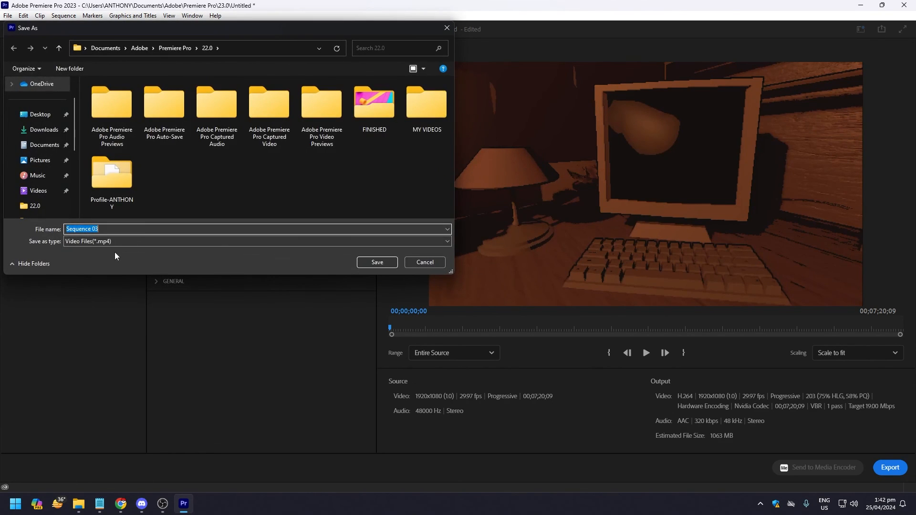
type("GAME VIDEO")
key("Return")
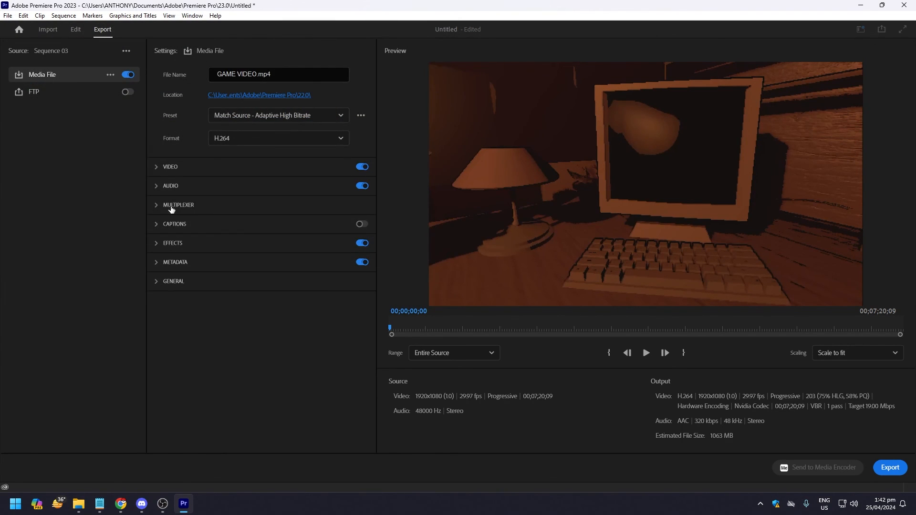